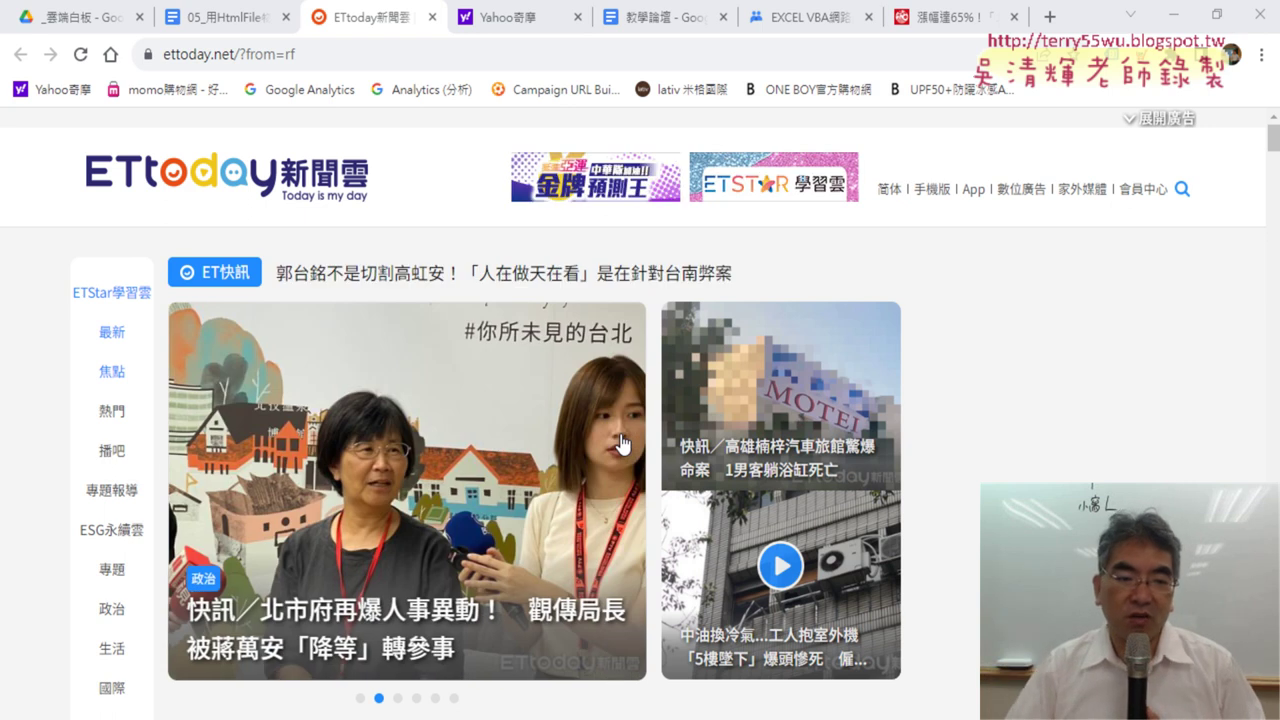
Step: Scroll the ETtoday home page down to the 娛樂八卦通 and 社會焦點 sections
{"action": "scroll", "coordinate": [622, 443], "scroll_direction": "down", "scroll_amount": 5}
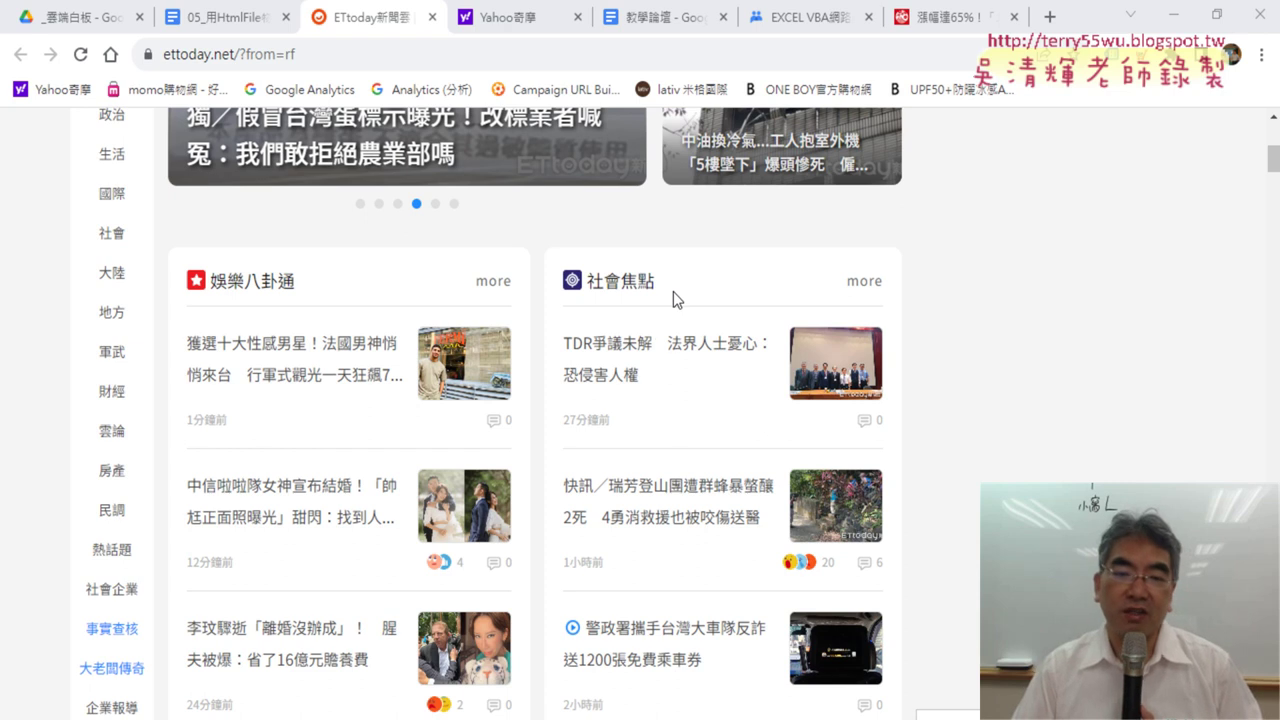
Step: Inspect the TDR headline, select its div.part_pictxt_9 container, and return to the VBA editor
{"action": "right_click", "coordinate": [673, 355]}
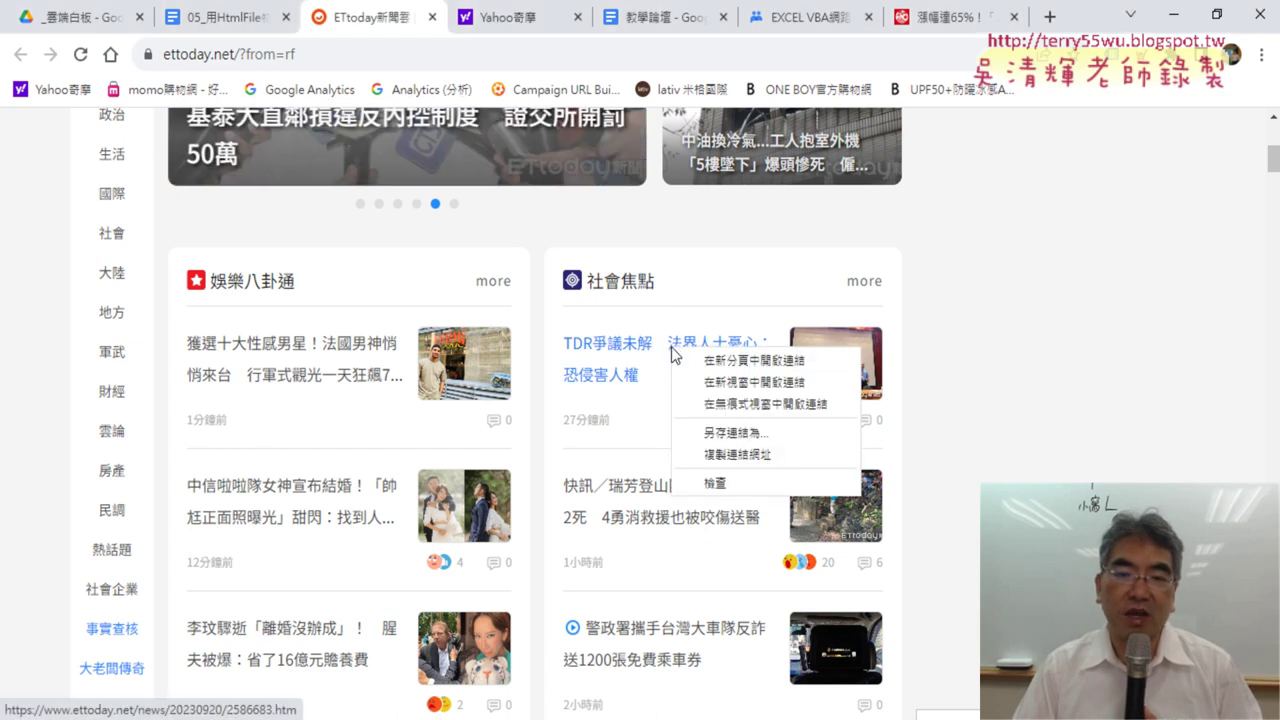
{"action": "left_click", "coordinate": [724, 487]}
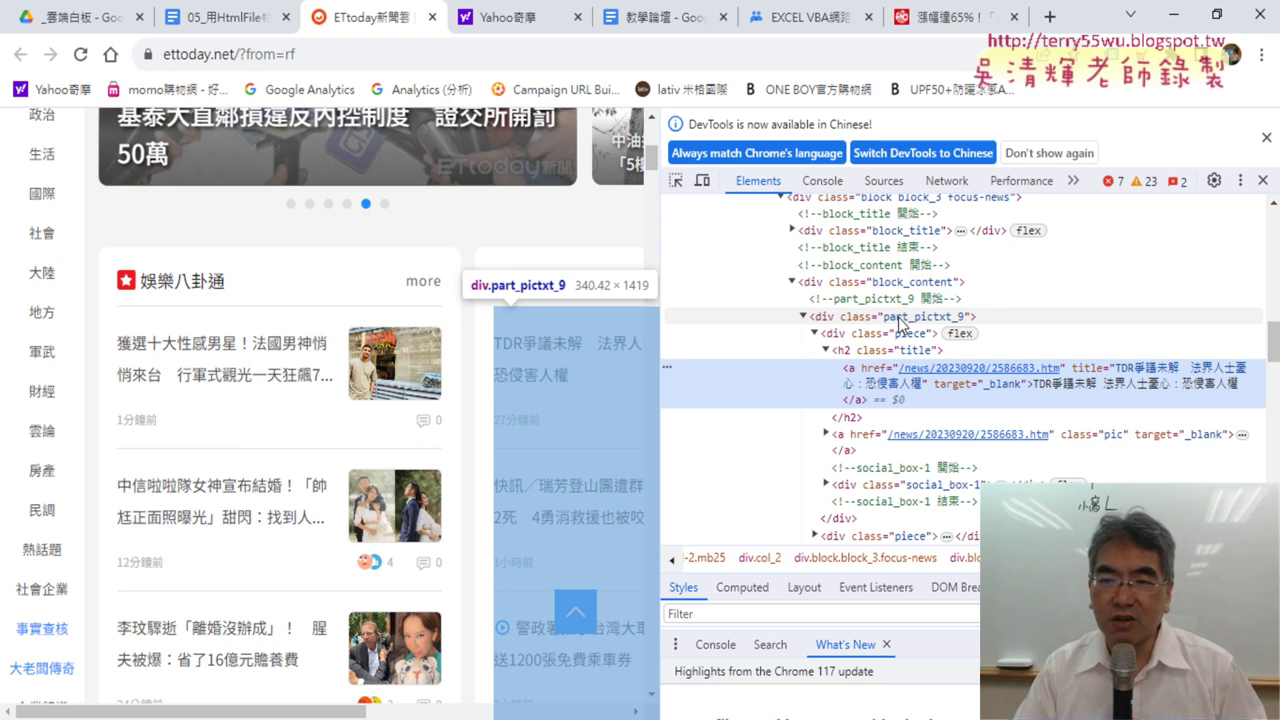
{"action": "left_click", "coordinate": [900, 318]}
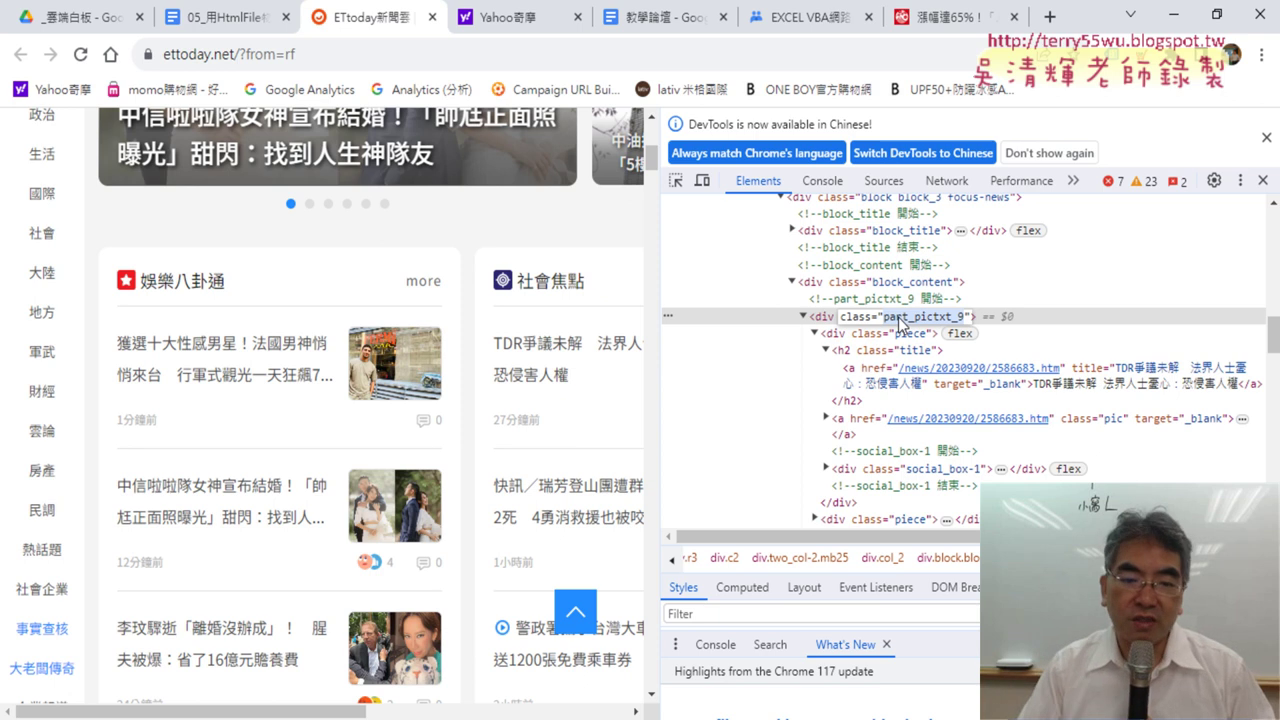
{"action": "key", "text": "Escape"}
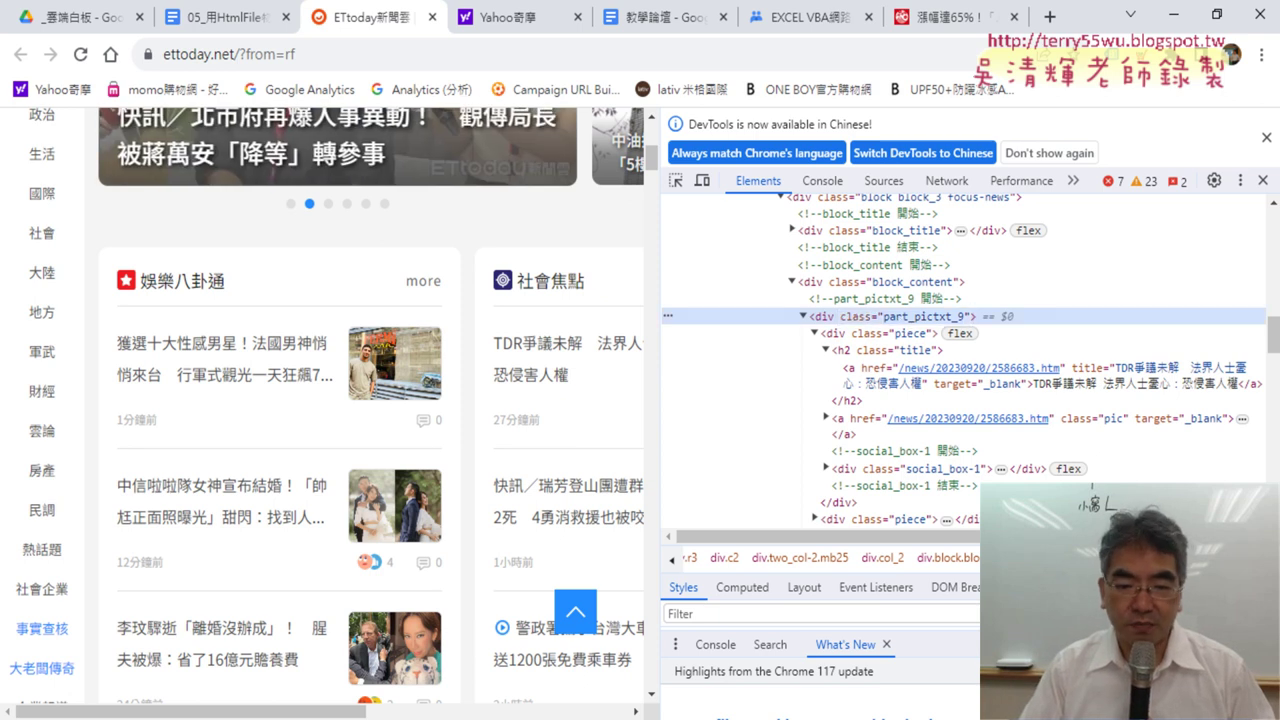
{"action": "key", "text": "alt+Tab"}
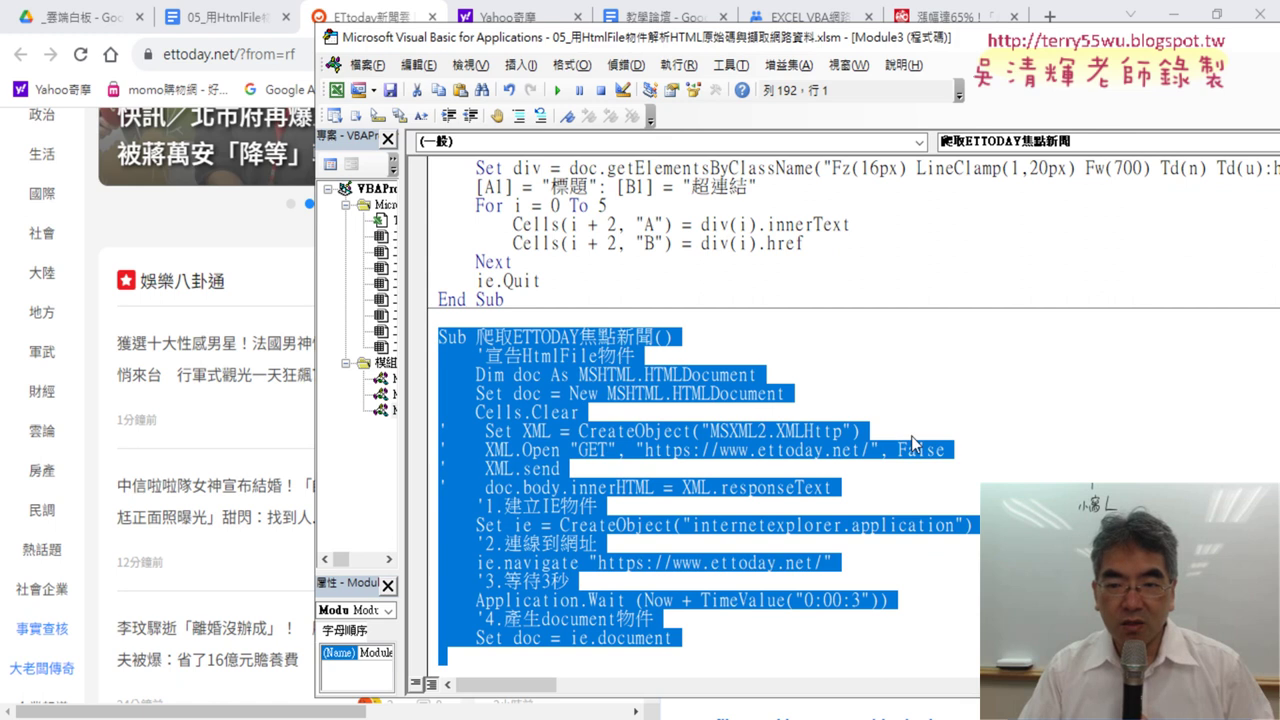
Step: Scroll the macro to the getElementsByClassName("part_pictxt_9") loop, then bring Chrome's DevTools back
{"action": "left_click", "coordinate": [1097, 484]}
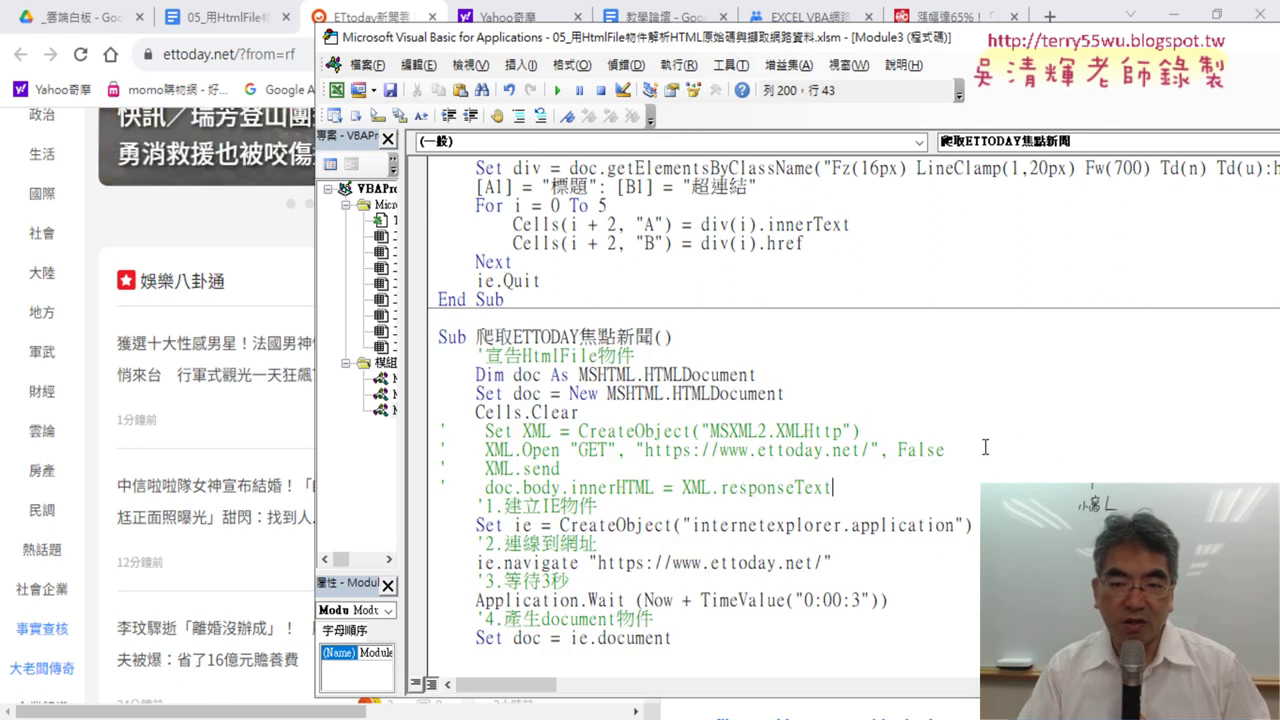
{"action": "scroll", "coordinate": [985, 447], "scroll_direction": "down", "scroll_amount": 3}
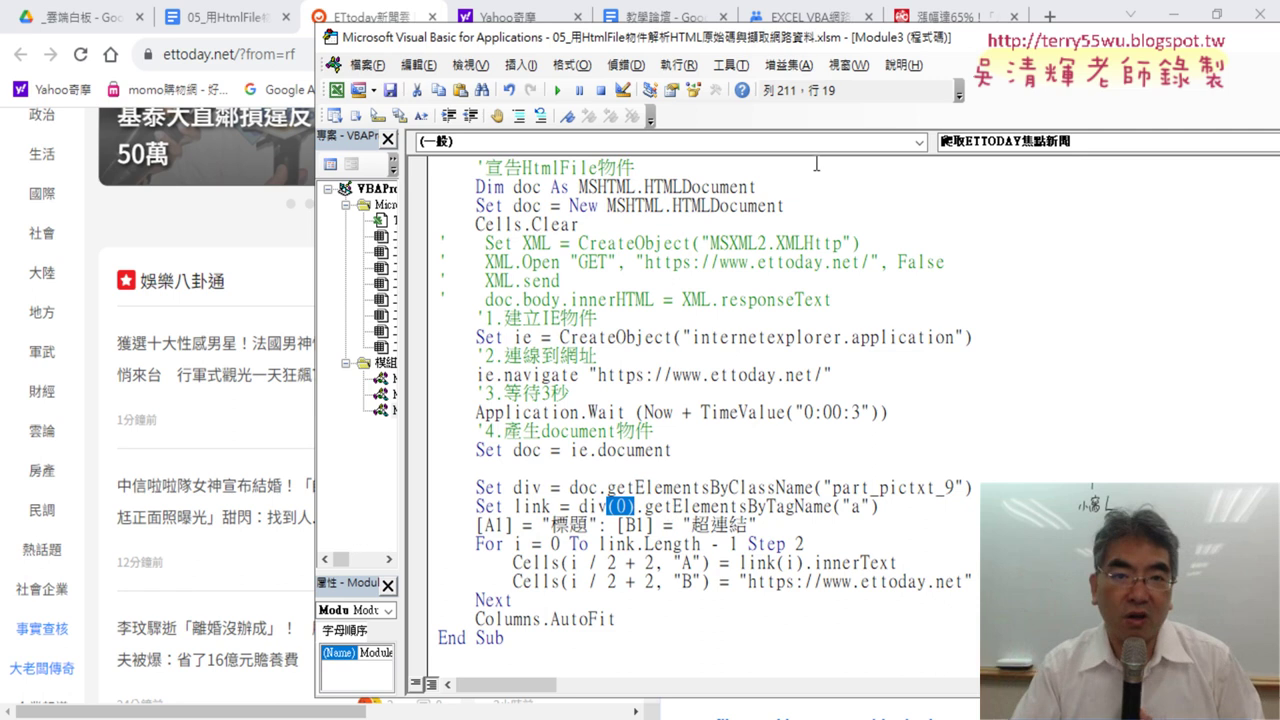
{"action": "left_click", "coordinate": [211, 209]}
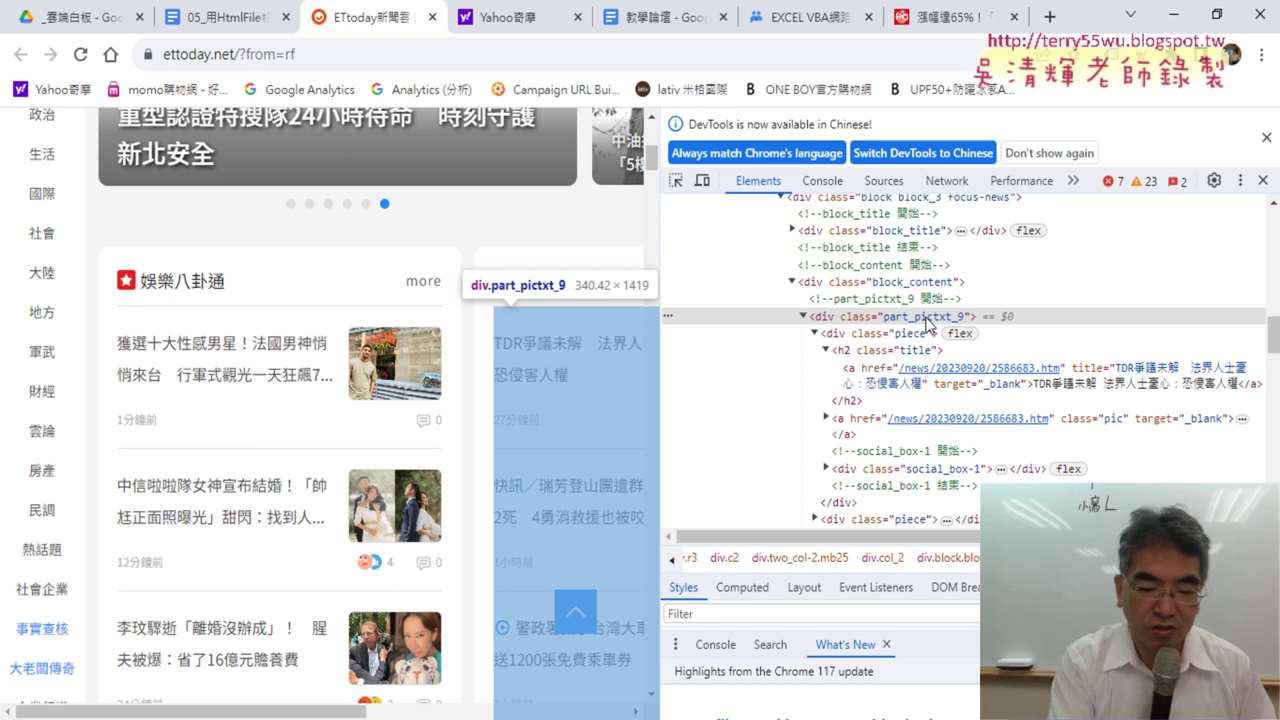
Step: Search the Elements tree for part_pictxt_9, landing on the 'part_pictxt_9 開始' comment
{"action": "key", "text": "ctrl+f"}
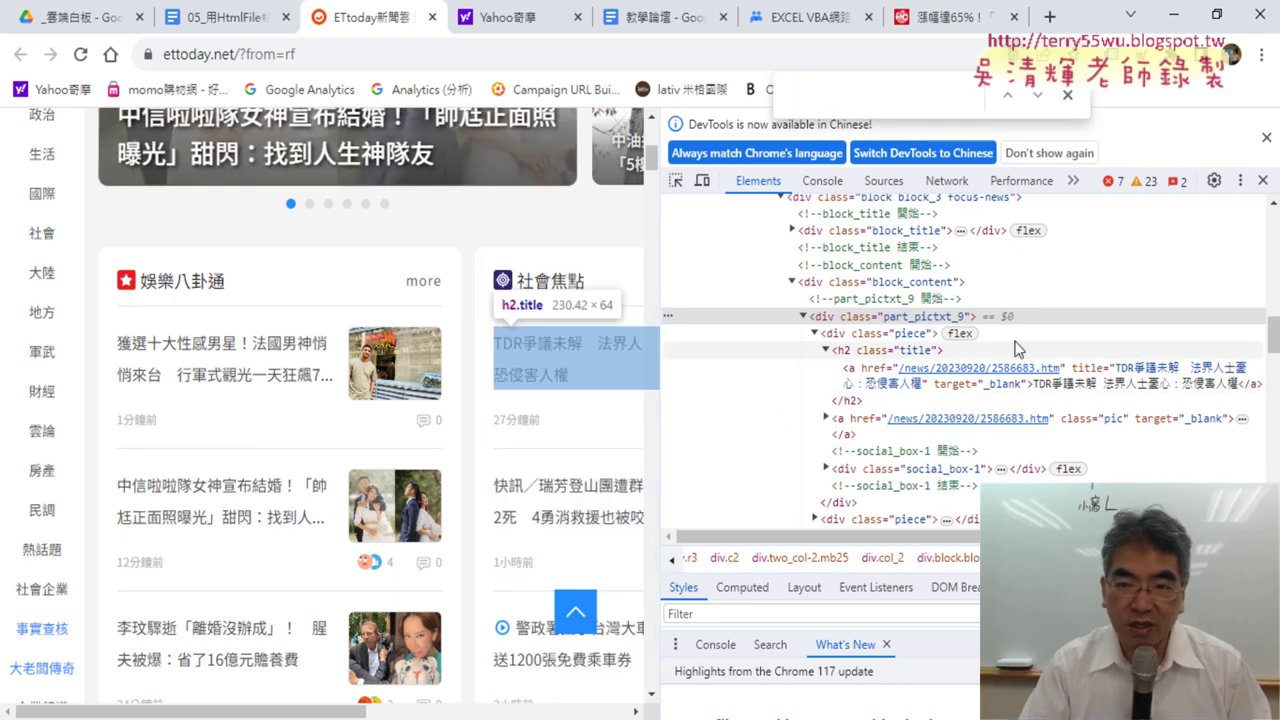
{"action": "left_click", "coordinate": [1014, 338]}
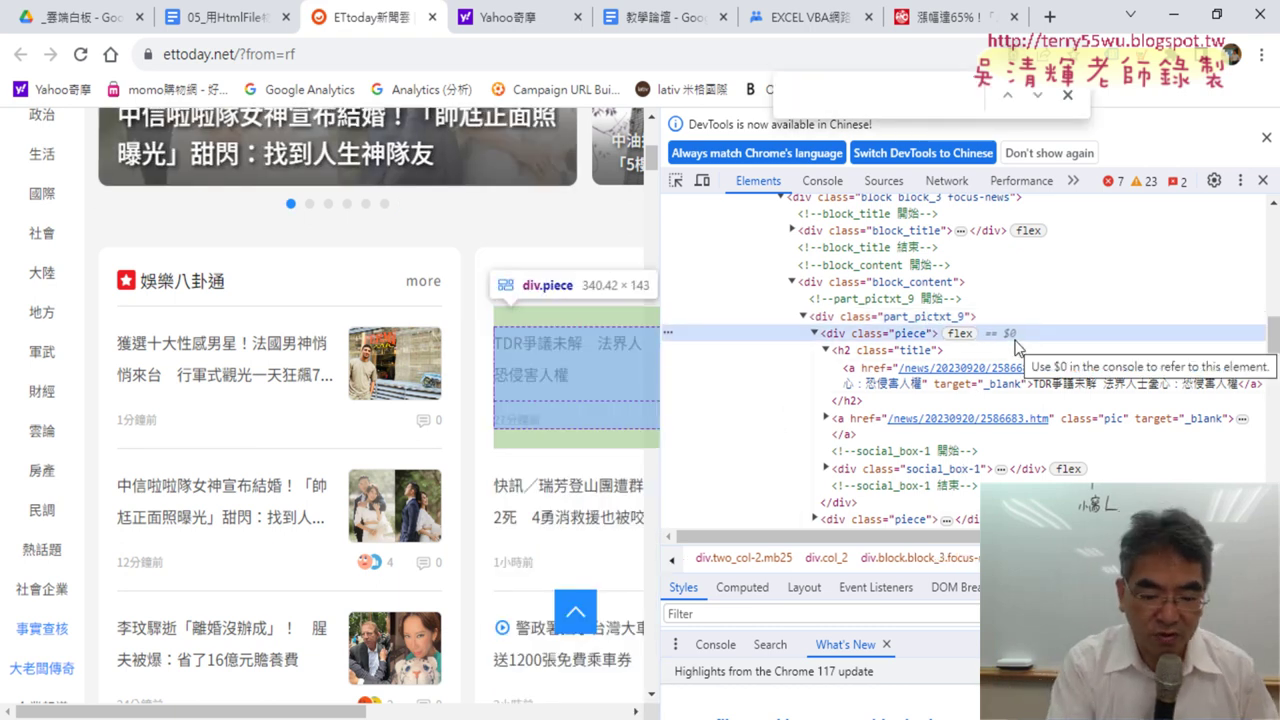
{"action": "key", "text": "ctrl+f"}
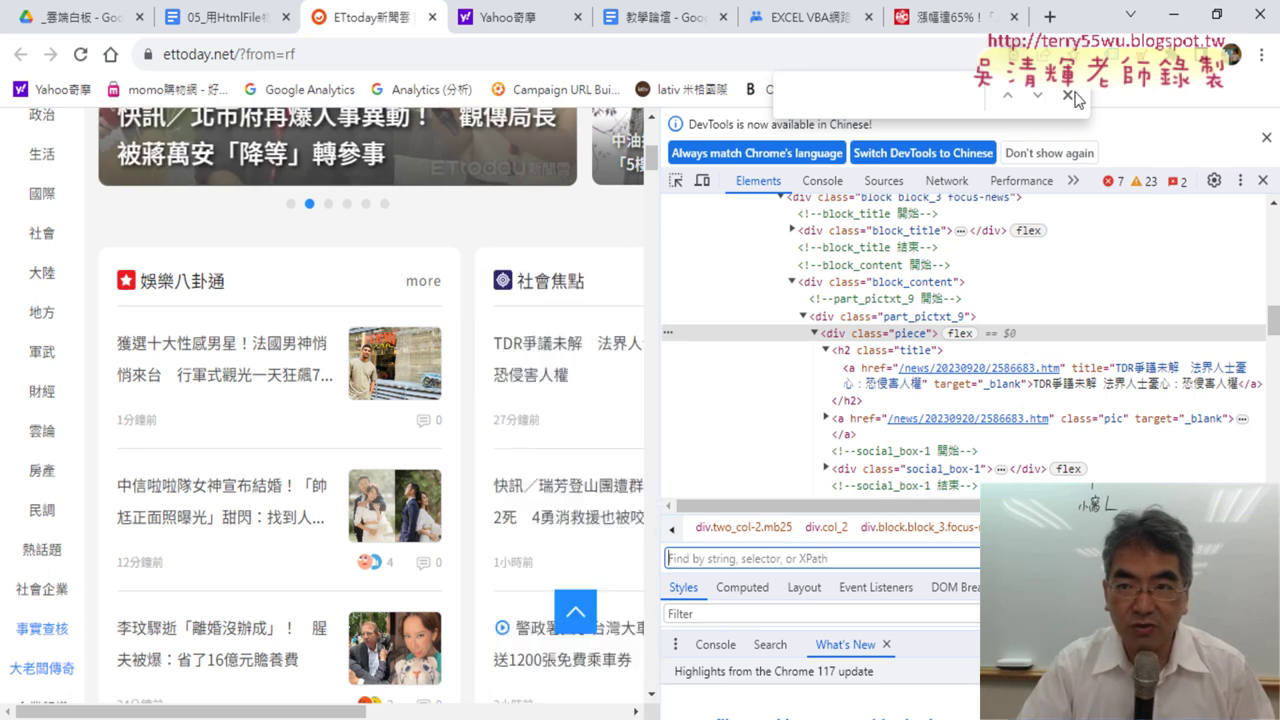
{"action": "left_click", "coordinate": [1068, 95]}
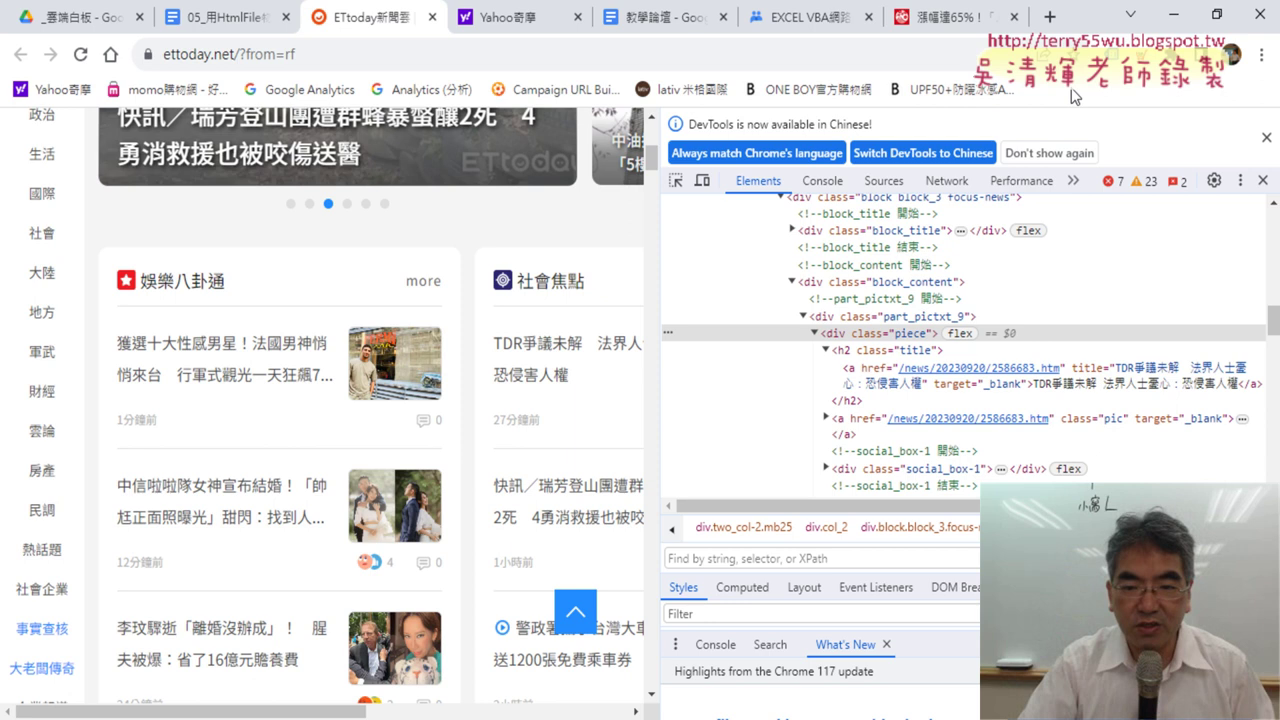
{"action": "left_click", "coordinate": [810, 560]}
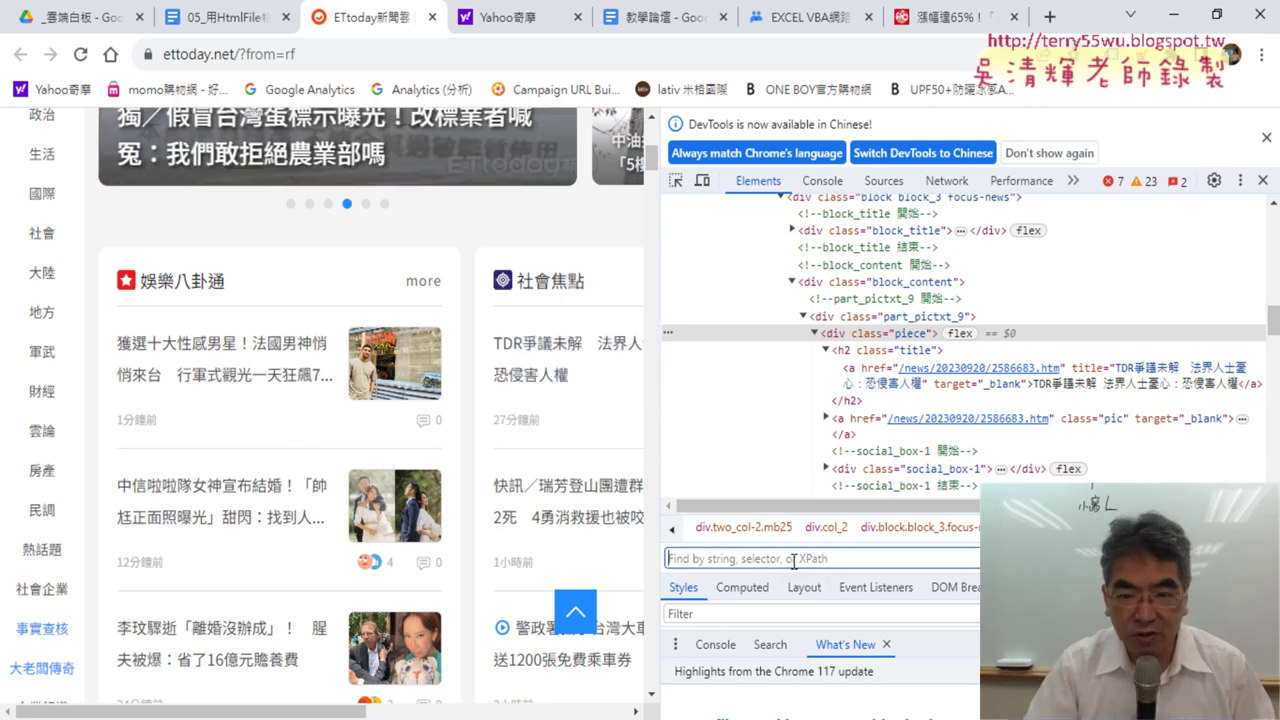
{"action": "left_click", "coordinate": [786, 369]}
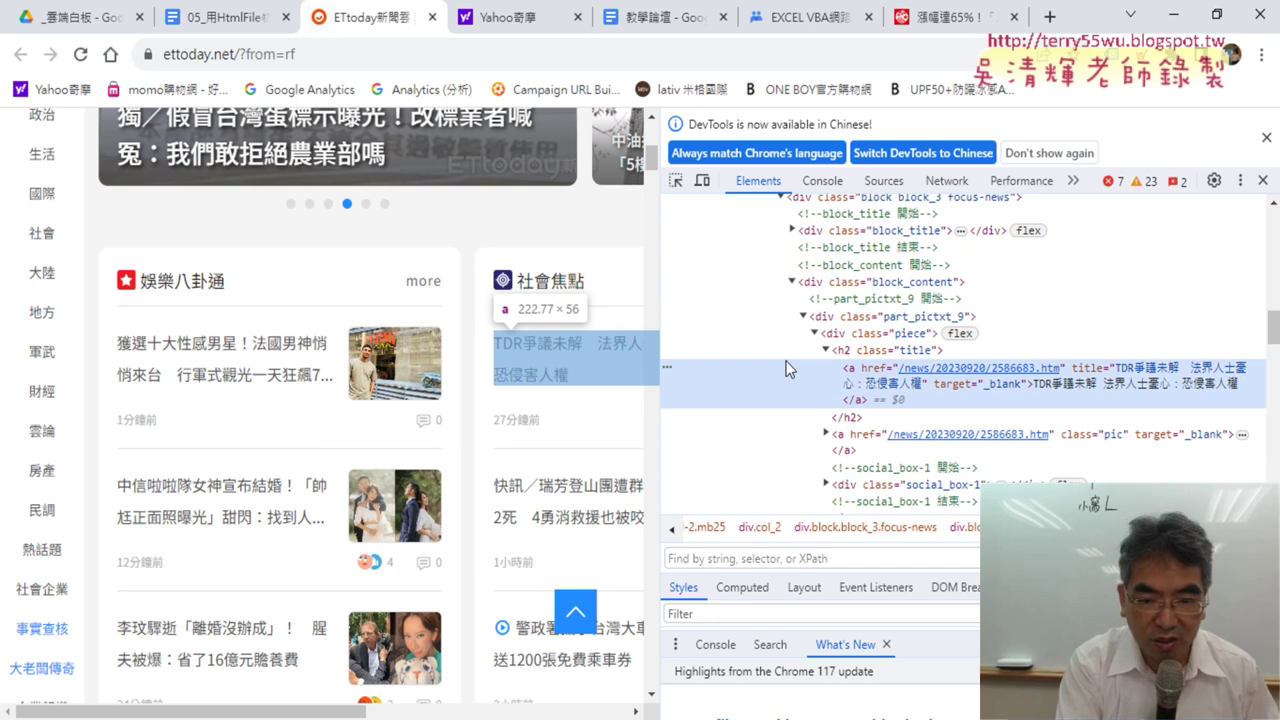
{"action": "key", "text": "ctrl+f"}
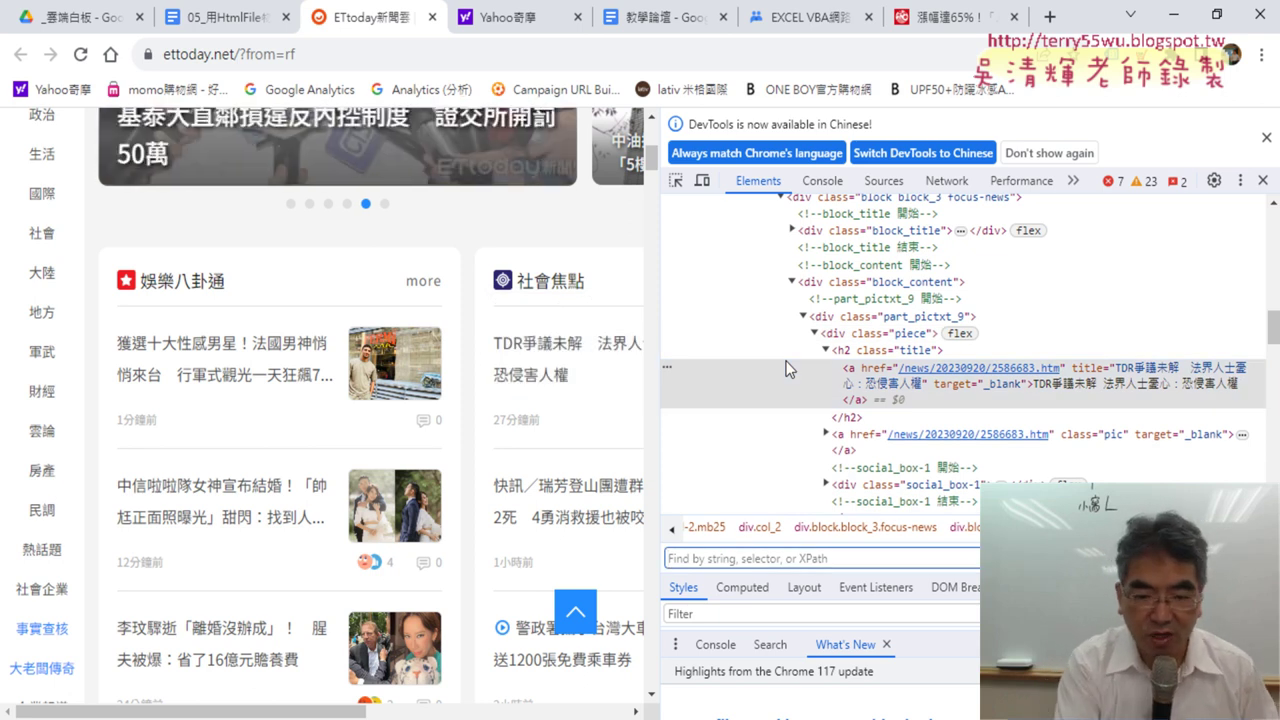
{"action": "type", "text": "part_pictxt_9"}
{"action": "key", "text": "Return"}
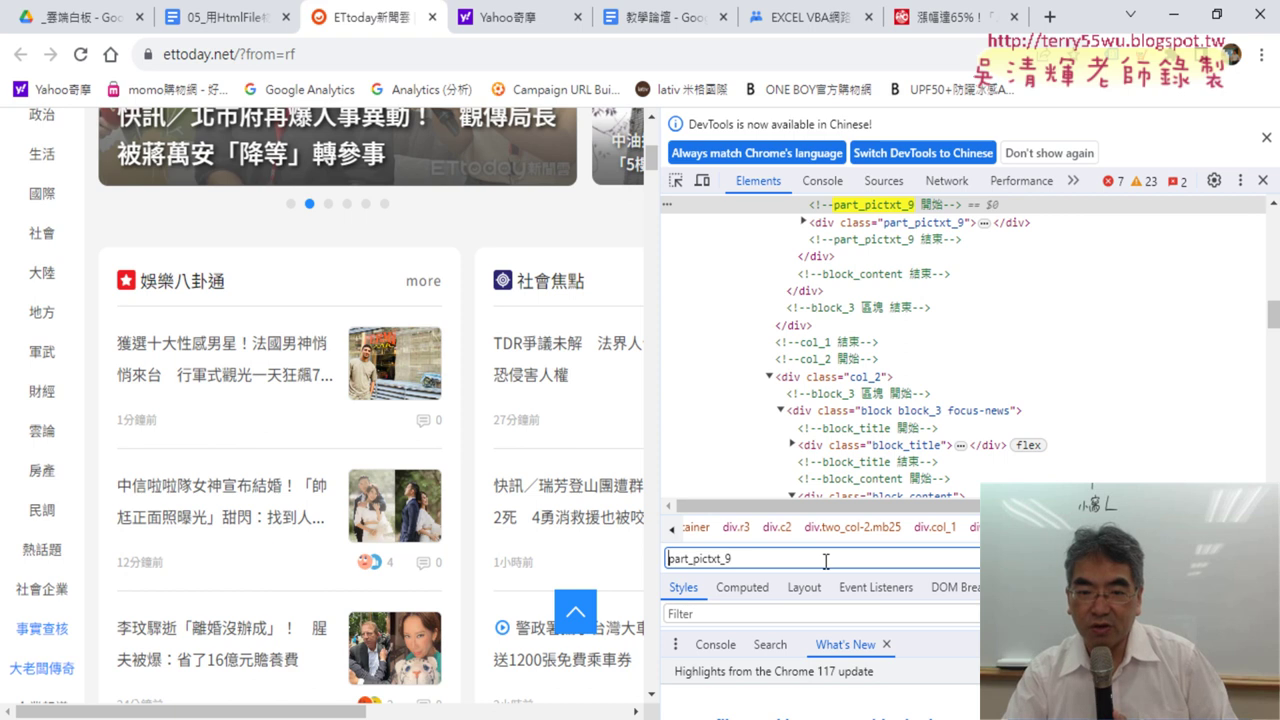
Step: Quote the search as "part_pictxt_9" and cycle through matches in col_1, col_2 and hot news
{"action": "key", "text": "Return"}
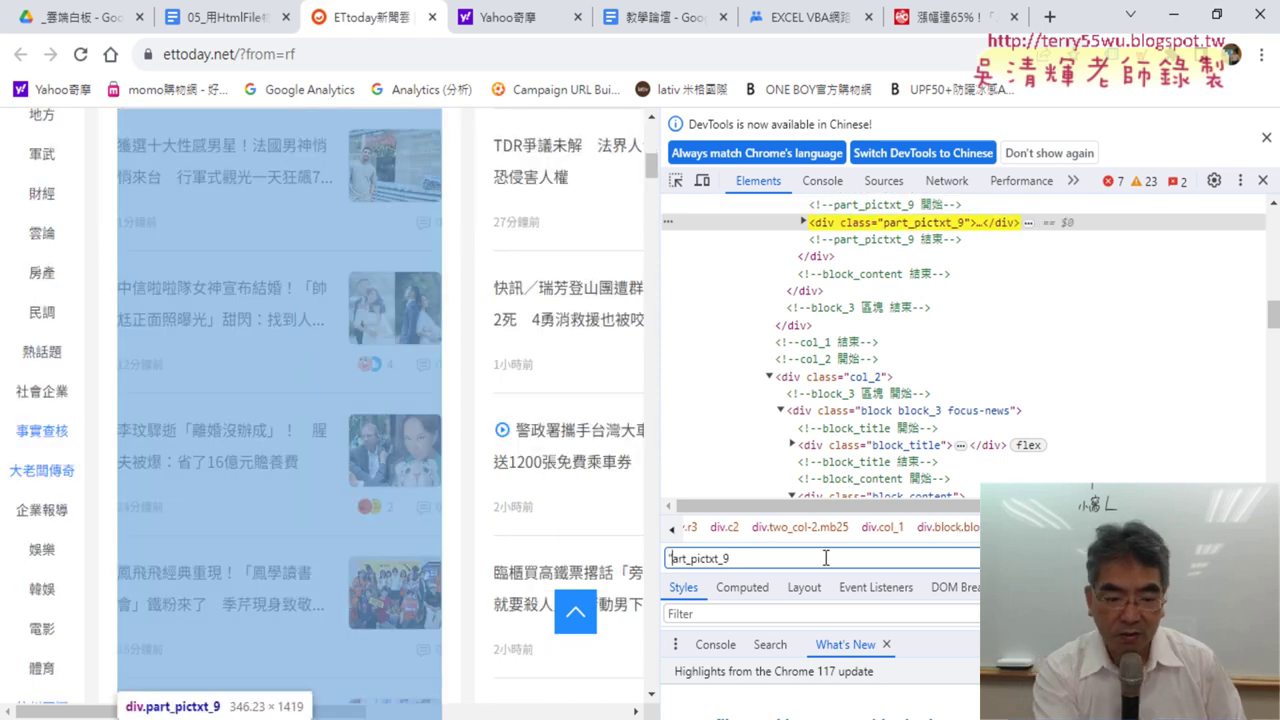
{"action": "type", "text": "p"}
{"action": "type", "text": "\""}
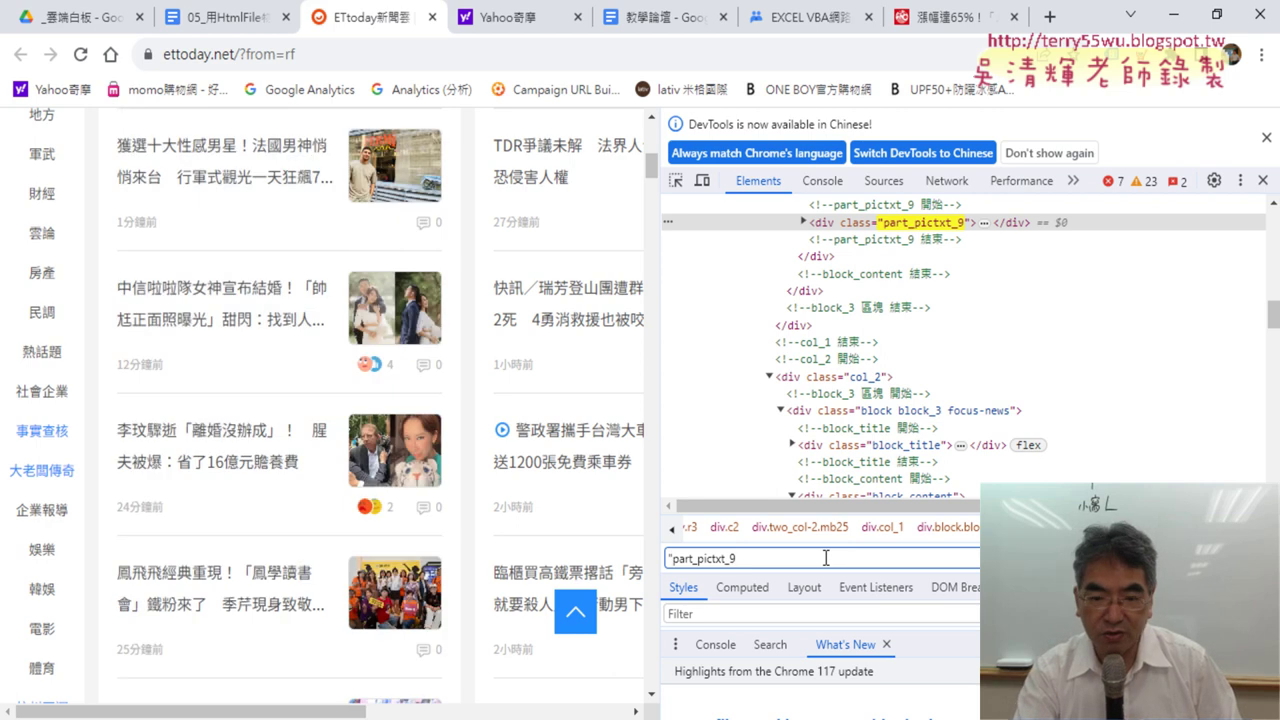
{"action": "type", "text": "\""}
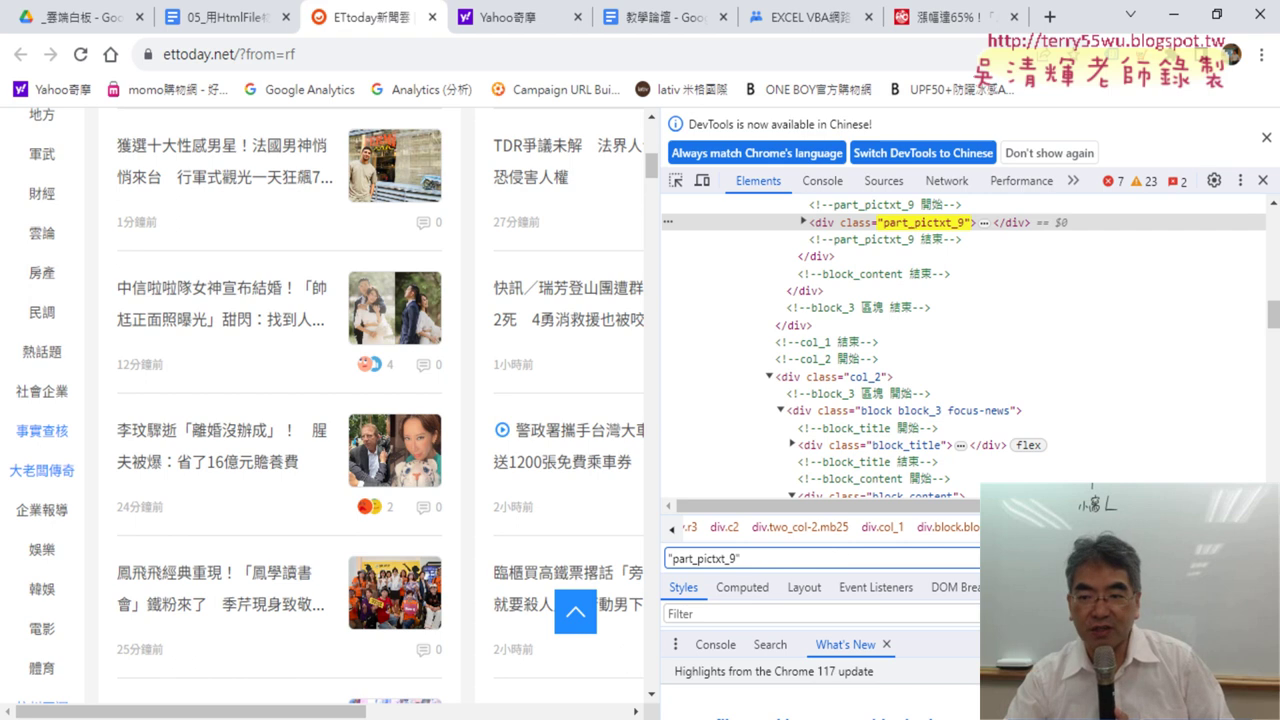
{"action": "key", "text": "Return"}
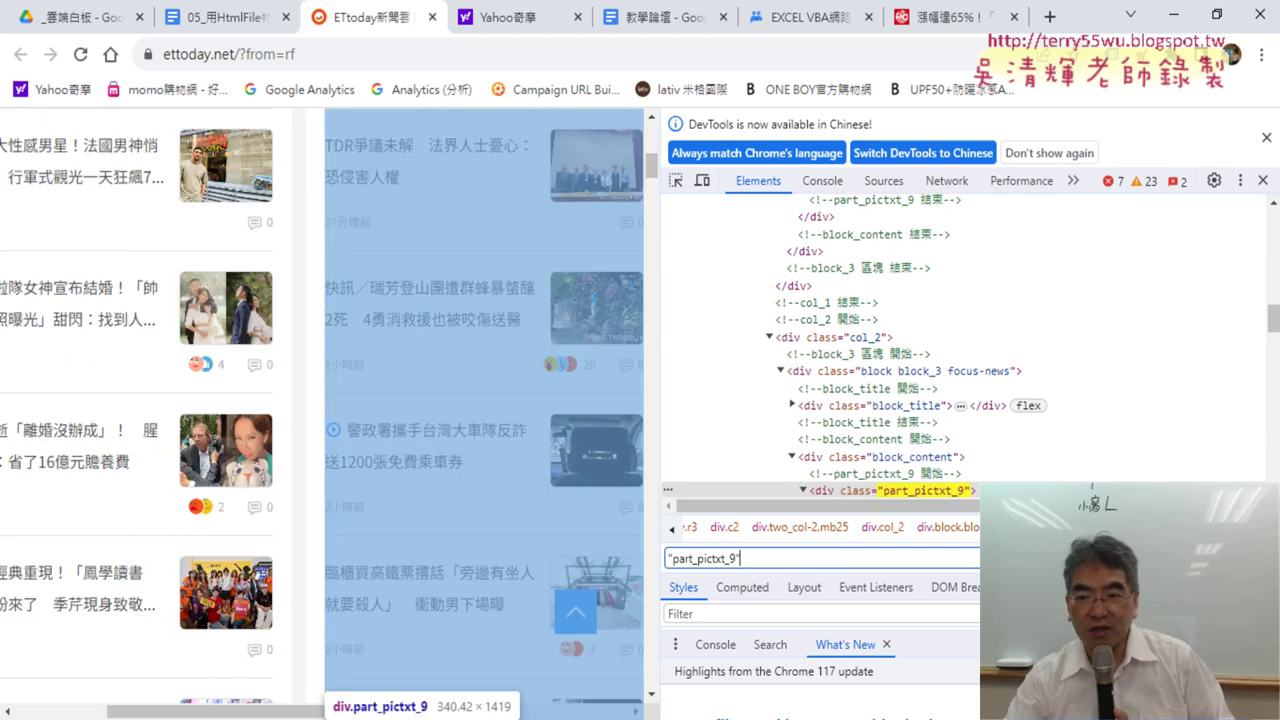
{"action": "key", "text": "Return"}
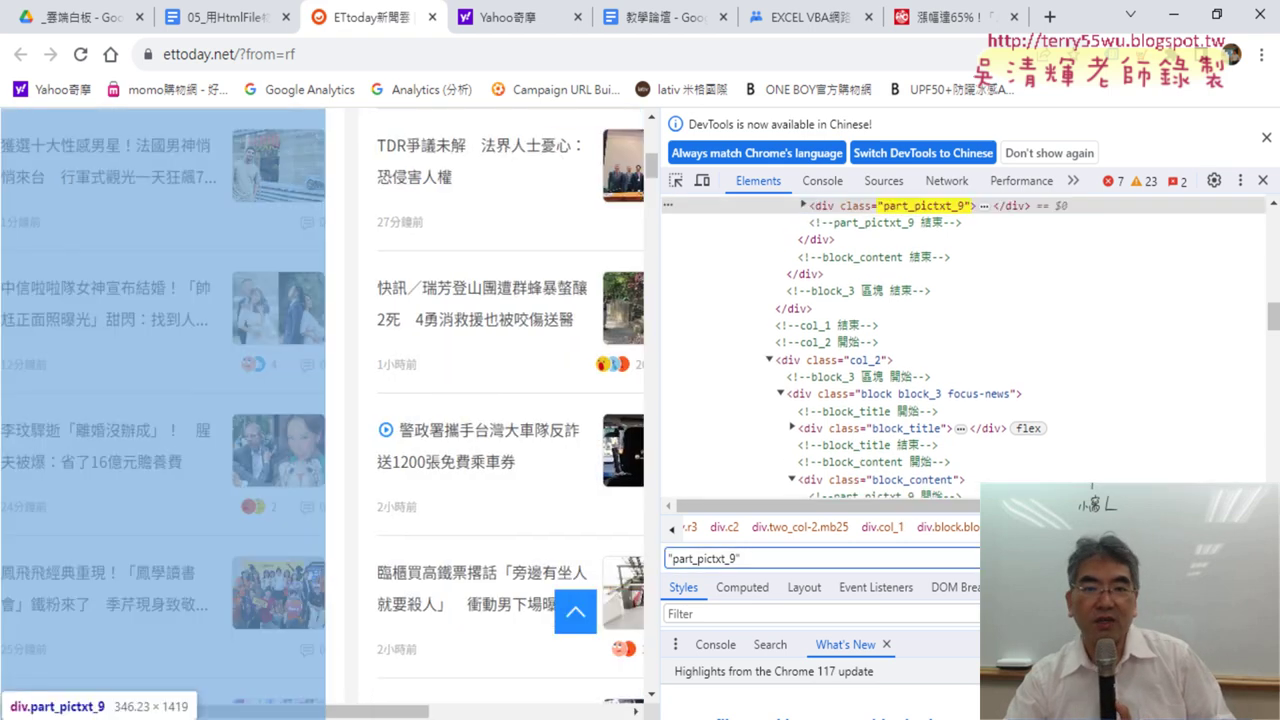
{"action": "key", "text": "Return"}
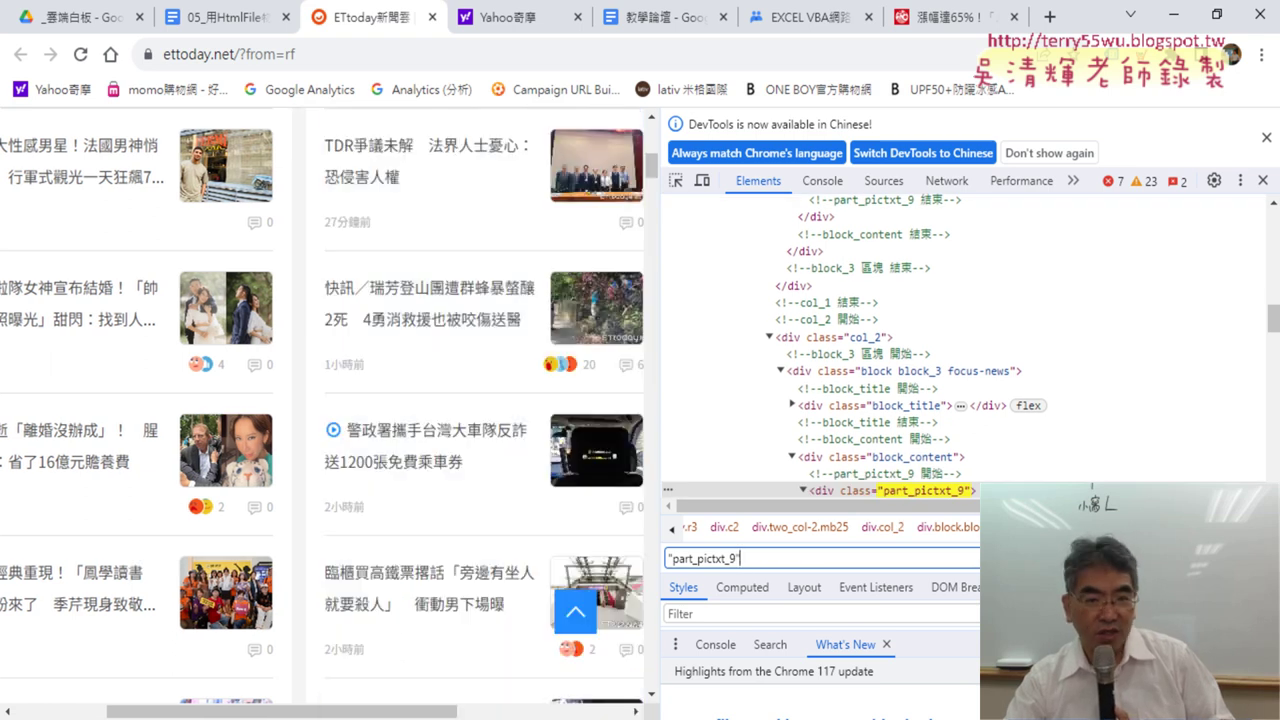
{"action": "key", "text": "Return"}
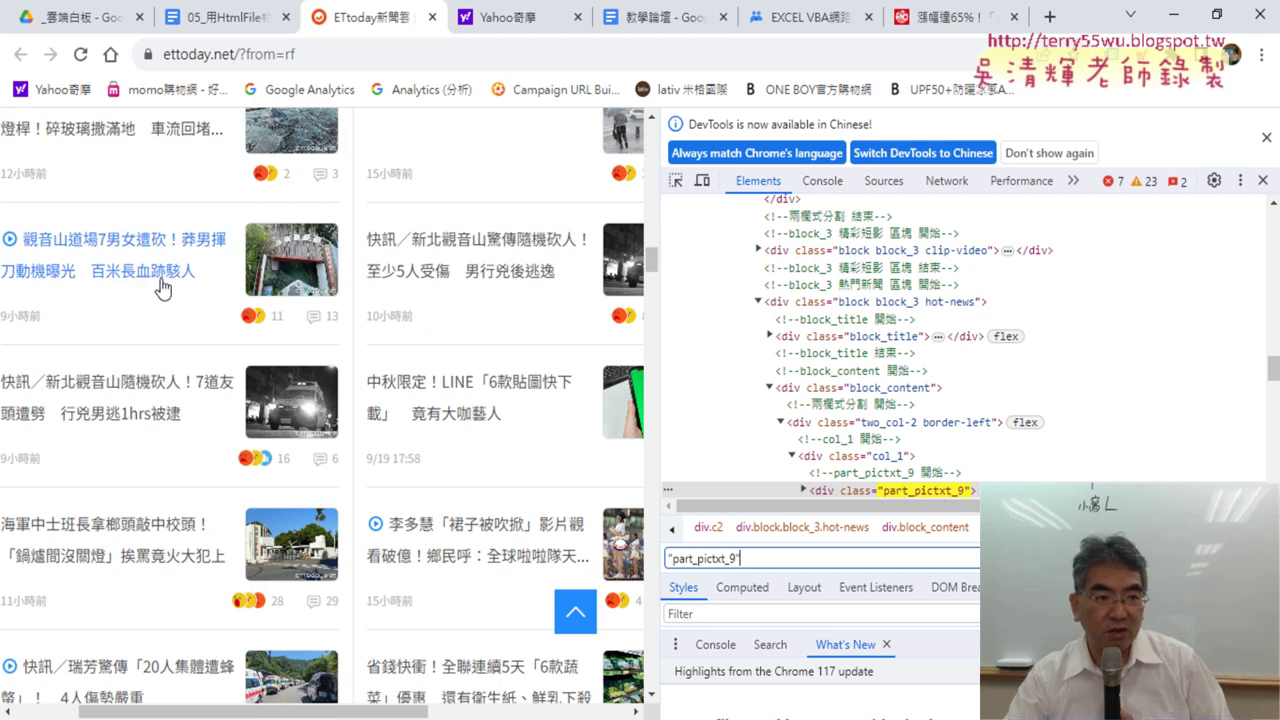
Step: Jump to the next "part_pictxt_9" match in the hot-news block
{"action": "scroll", "coordinate": [165, 284], "scroll_direction": "up", "scroll_amount": 1}
{"action": "scroll", "coordinate": [165, 284], "scroll_direction": "up", "scroll_amount": 1}
{"action": "scroll", "coordinate": [165, 284], "scroll_direction": "up", "scroll_amount": 1}
{"action": "scroll", "coordinate": [165, 284], "scroll_direction": "up", "scroll_amount": 2}
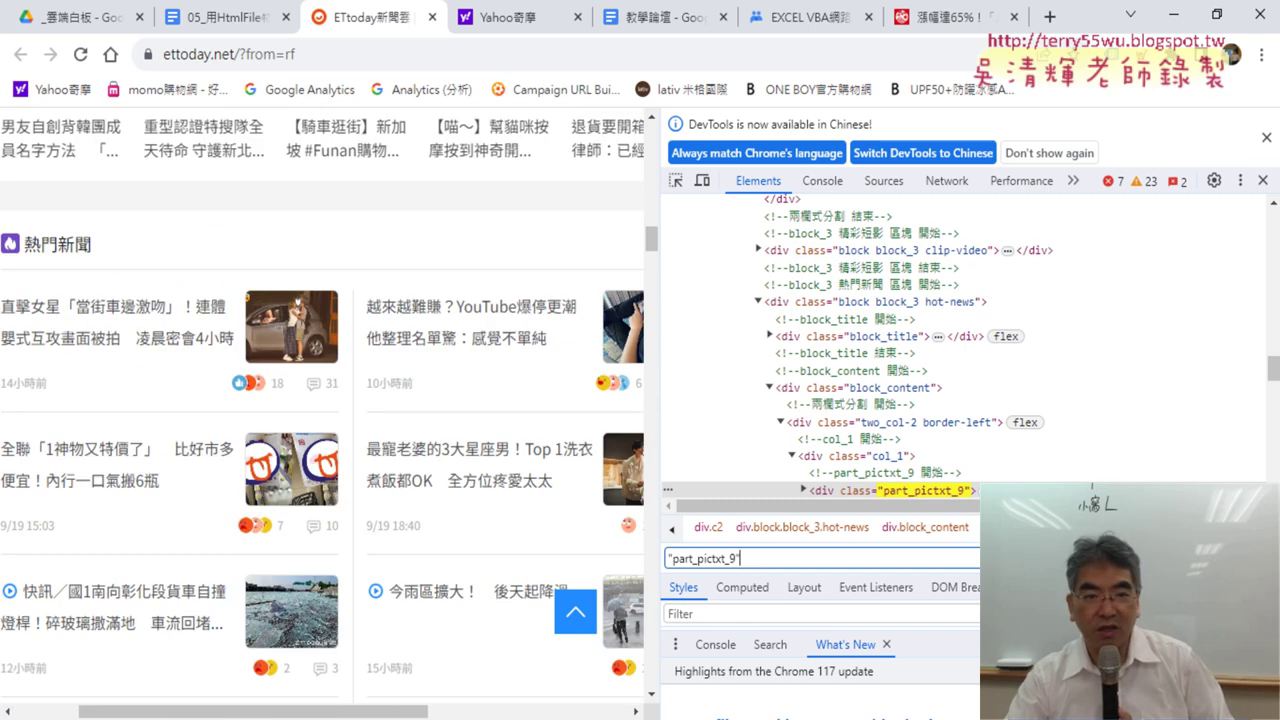
{"action": "key", "text": "Return"}
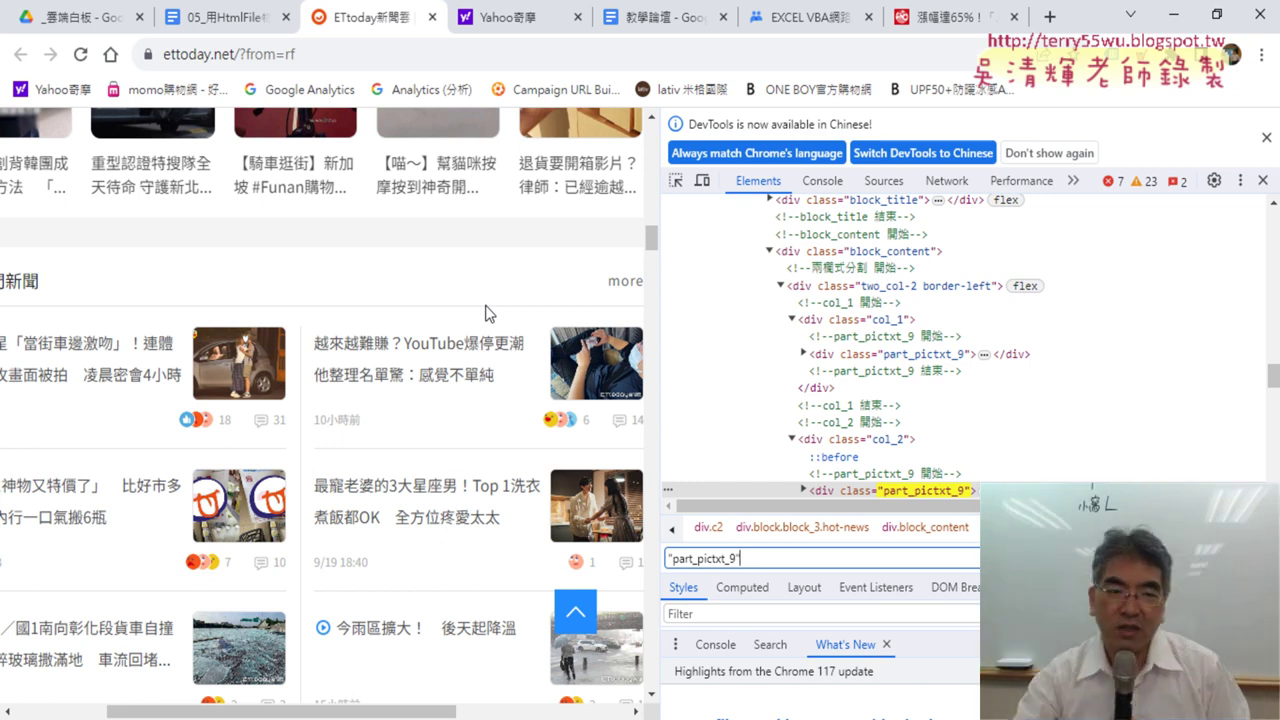
Step: Scroll the ETtoday page to compare the matched part_pictxt_9 blocks with the headline lists
{"action": "scroll", "coordinate": [488, 313], "scroll_direction": "up", "scroll_amount": 3}
{"action": "scroll", "coordinate": [485, 313], "scroll_direction": "down", "scroll_amount": 15}
{"action": "scroll", "coordinate": [487, 311], "scroll_direction": "up", "scroll_amount": 8}
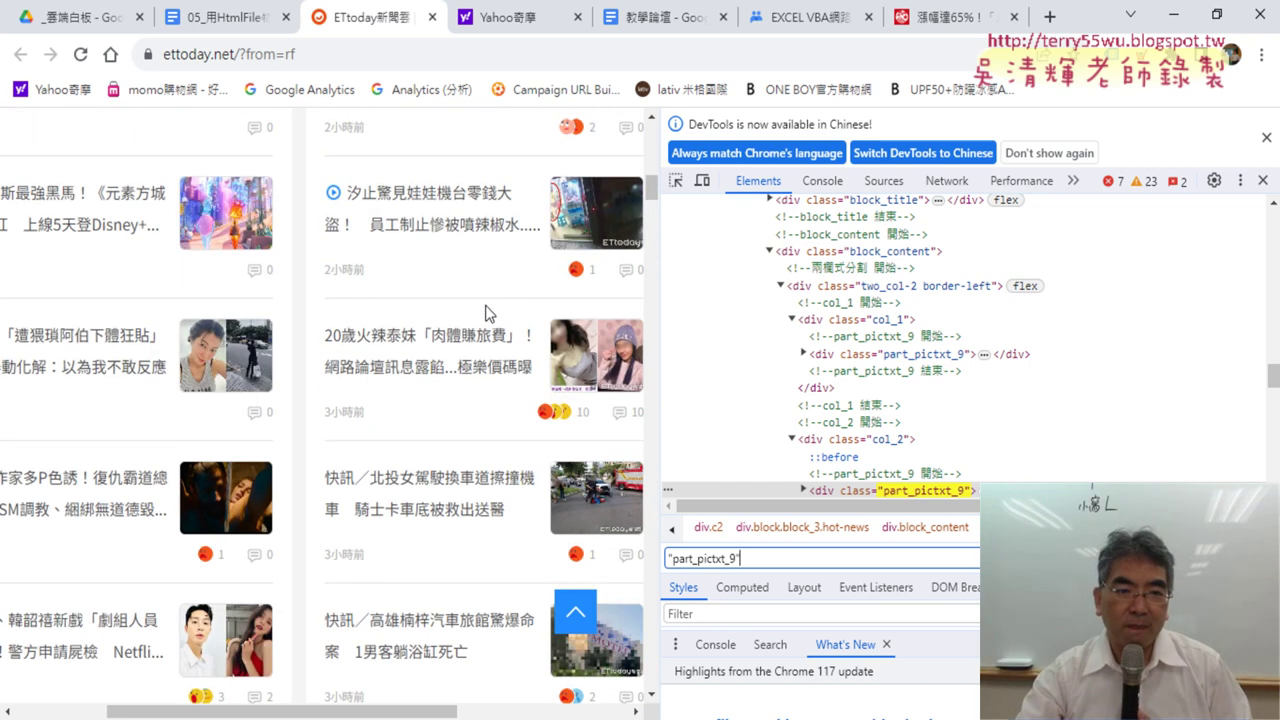
{"action": "scroll", "coordinate": [488, 316], "scroll_direction": "down", "scroll_amount": 3}
{"action": "scroll", "coordinate": [490, 320], "scroll_direction": "down", "scroll_amount": 3}
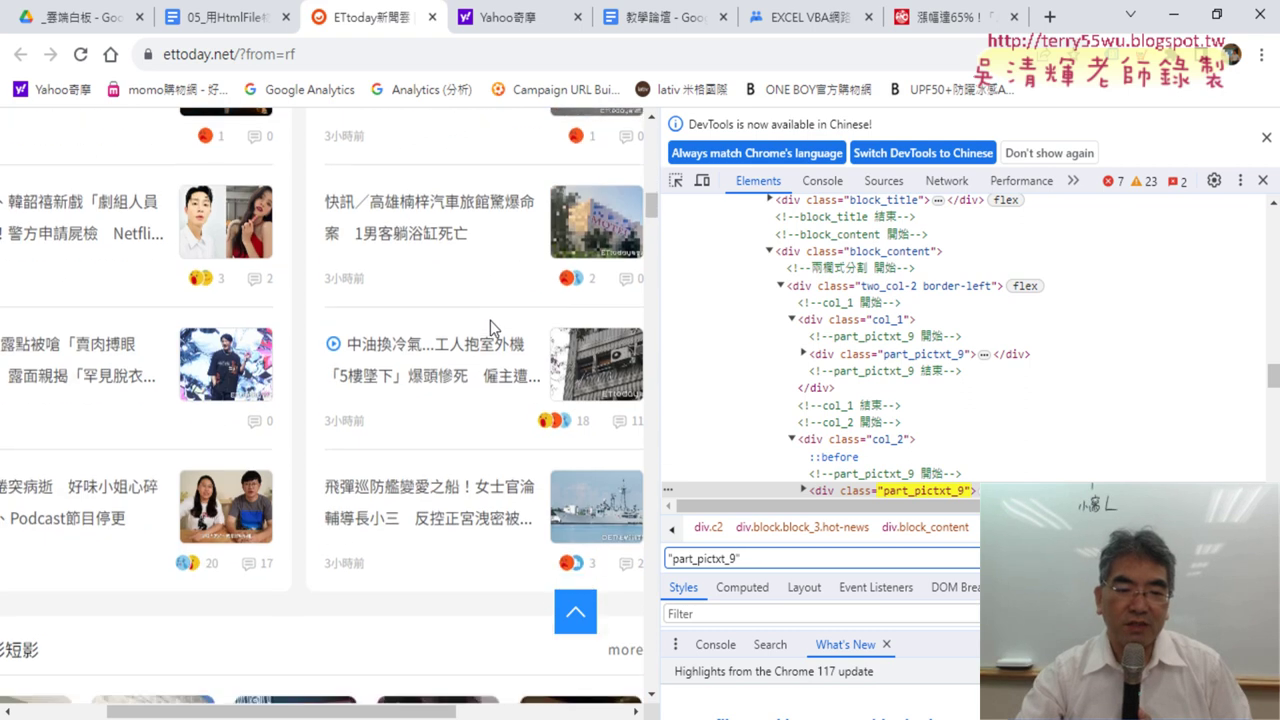
{"action": "scroll", "coordinate": [490, 320], "scroll_direction": "up", "scroll_amount": 10}
{"action": "scroll", "coordinate": [490, 320], "scroll_direction": "down", "scroll_amount": 5}
{"action": "scroll", "coordinate": [490, 320], "scroll_direction": "down", "scroll_amount": 1}
{"action": "scroll", "coordinate": [490, 320], "scroll_direction": "up", "scroll_amount": 1}
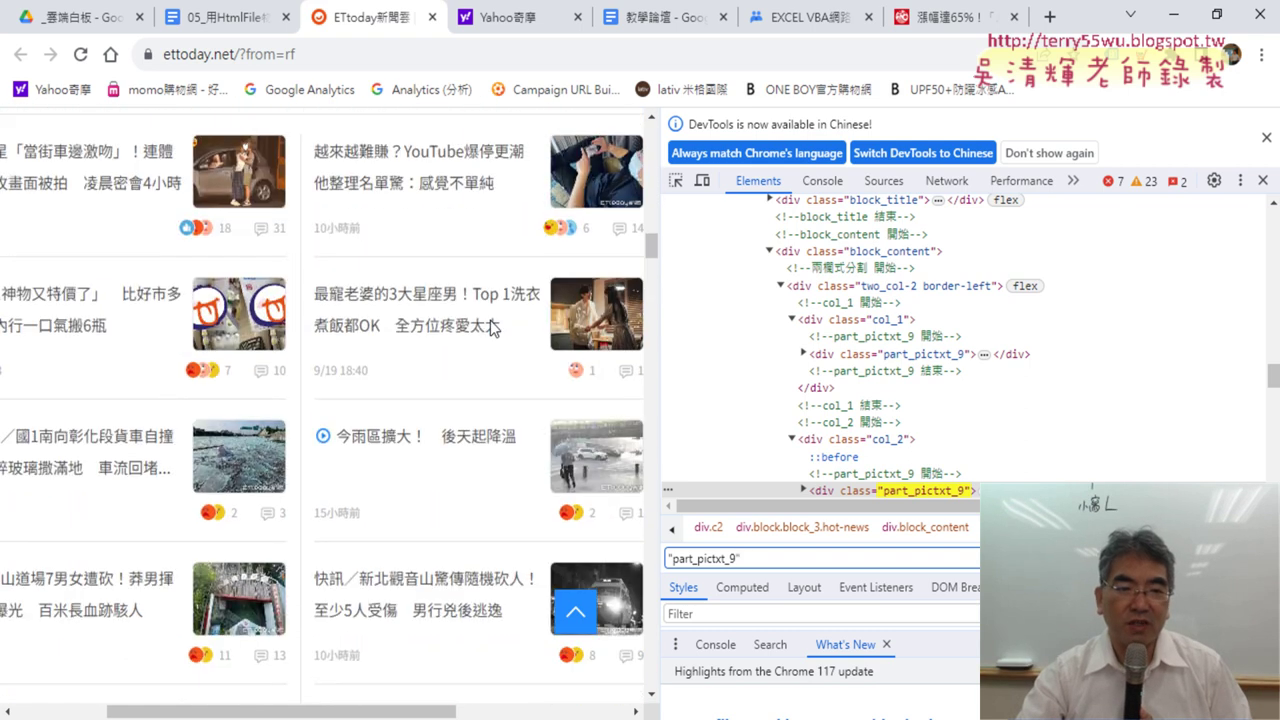
{"action": "scroll", "coordinate": [490, 320], "scroll_direction": "up", "scroll_amount": 2}
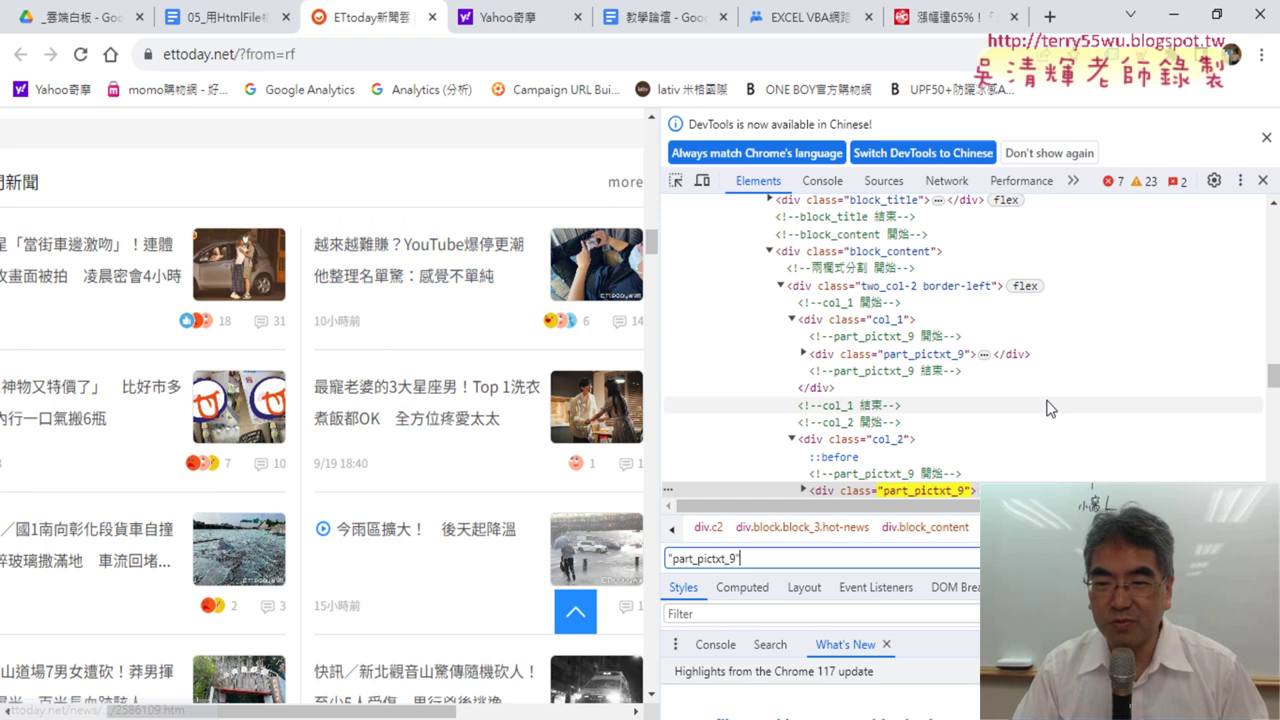
{"action": "scroll", "coordinate": [390, 298], "scroll_direction": "down", "scroll_amount": 5}
{"action": "scroll", "coordinate": [390, 298], "scroll_direction": "down", "scroll_amount": 5}
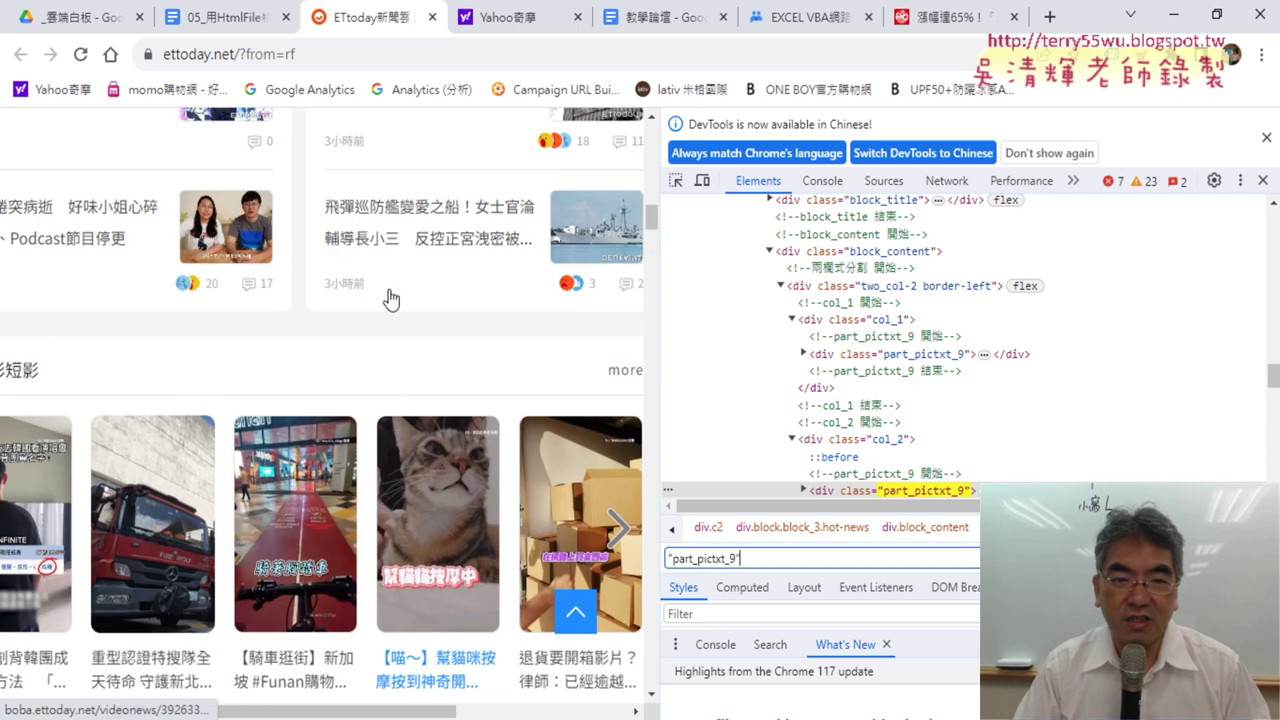
{"action": "scroll", "coordinate": [390, 298], "scroll_direction": "down", "scroll_amount": 5}
{"action": "scroll", "coordinate": [390, 298], "scroll_direction": "down", "scroll_amount": 3}
{"action": "scroll", "coordinate": [390, 298], "scroll_direction": "up", "scroll_amount": 2}
{"action": "scroll", "coordinate": [420, 310], "scroll_direction": "up", "scroll_amount": 1}
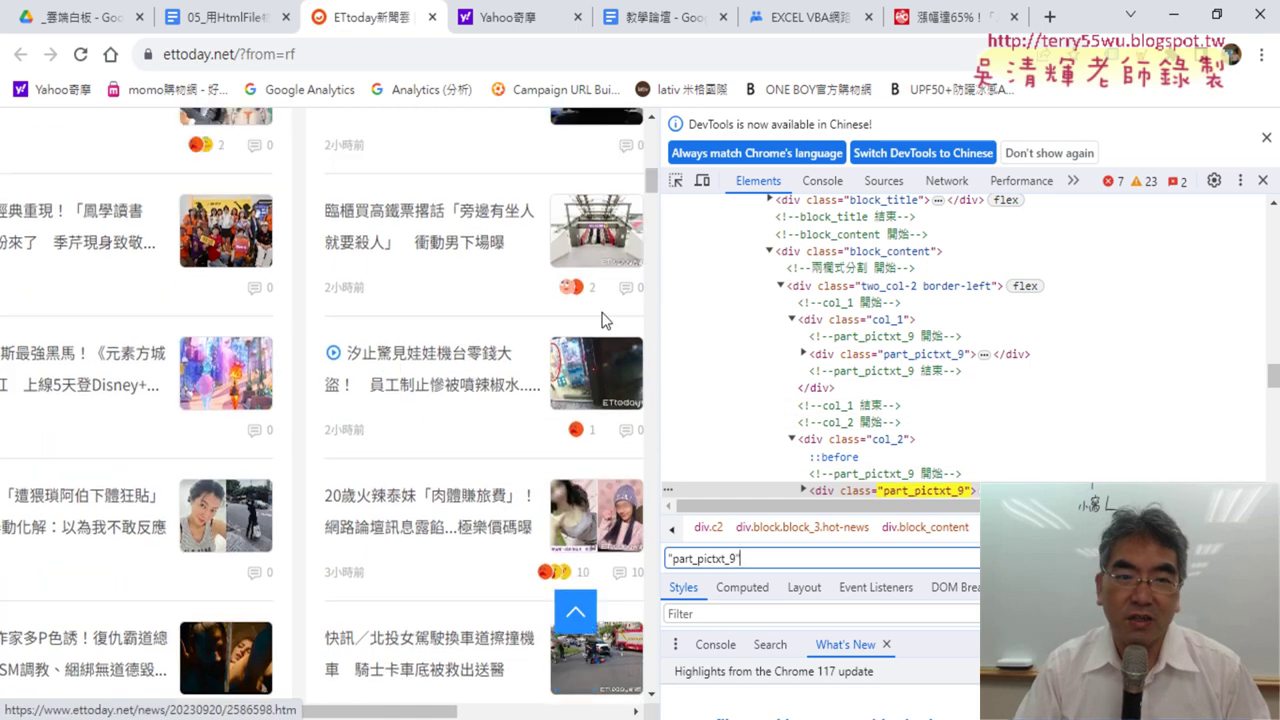
{"action": "scroll", "coordinate": [480, 315], "scroll_direction": "up", "scroll_amount": 5}
{"action": "scroll", "coordinate": [455, 345], "scroll_direction": "up", "scroll_amount": 2}
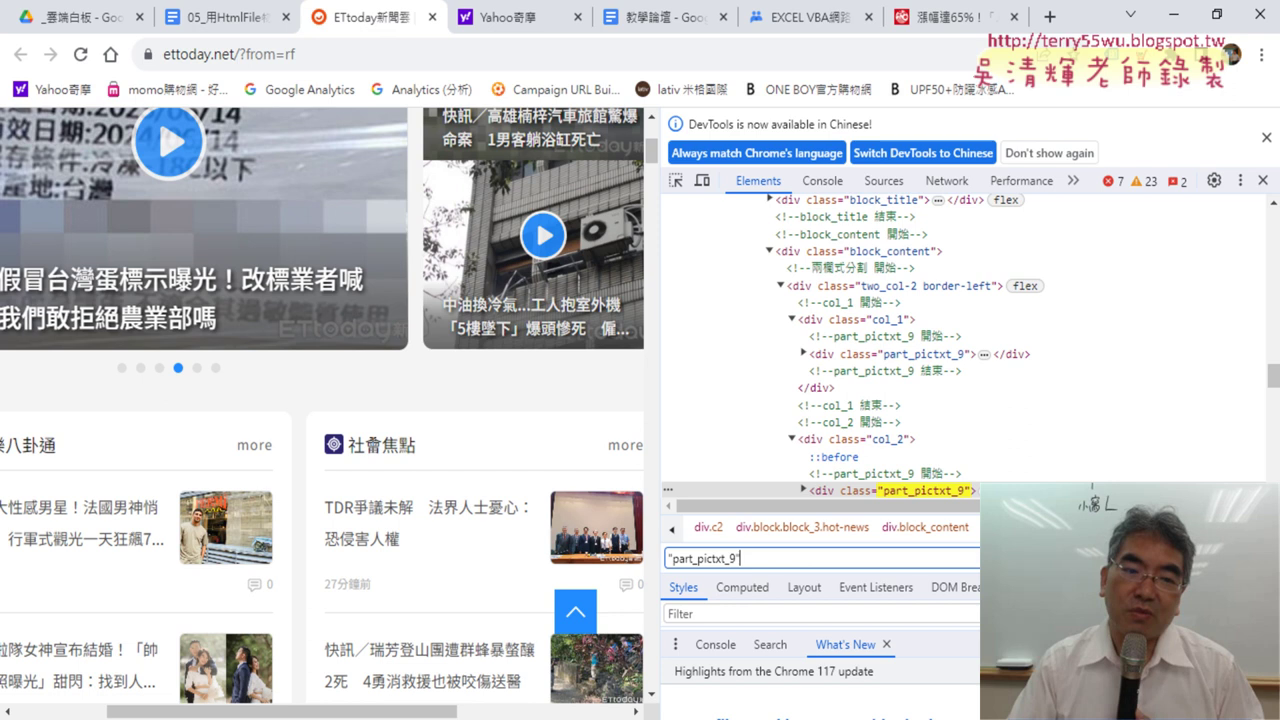
Step: Change div(0) to div(1) on the Set link line and rerun the macro
{"action": "left_click", "coordinate": [1175, 16]}
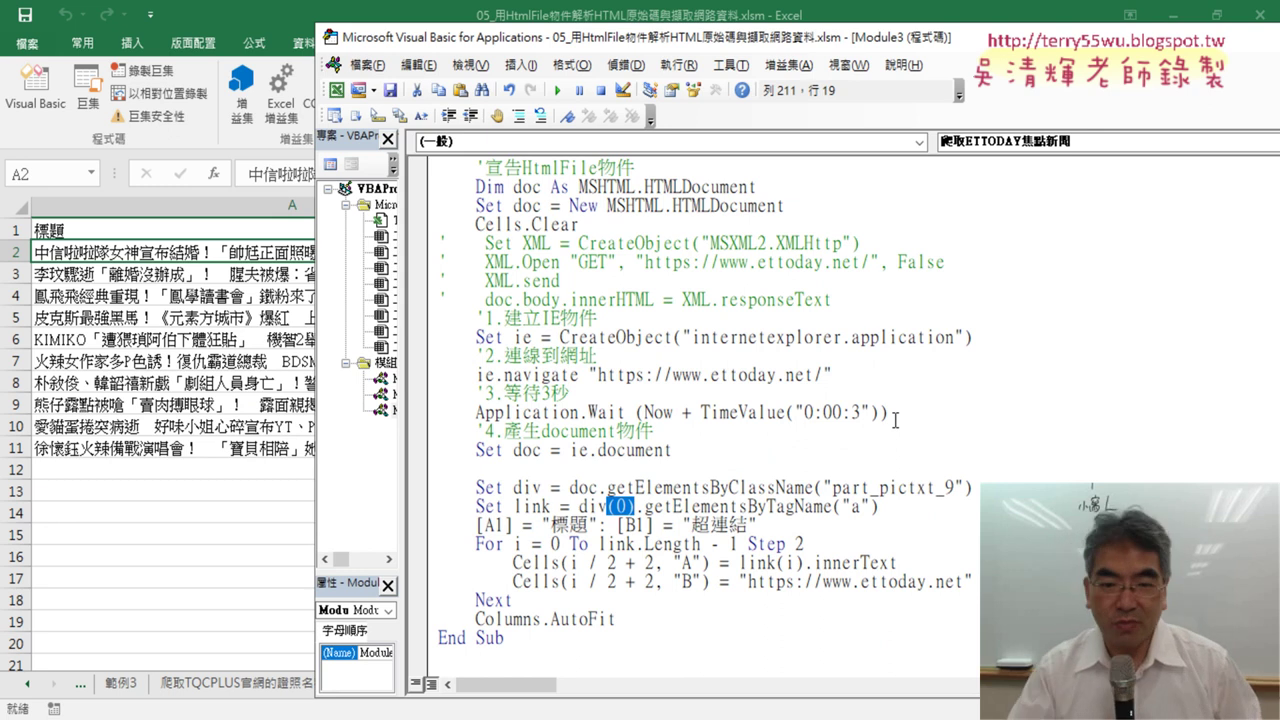
{"action": "left_click", "coordinate": [613, 508]}
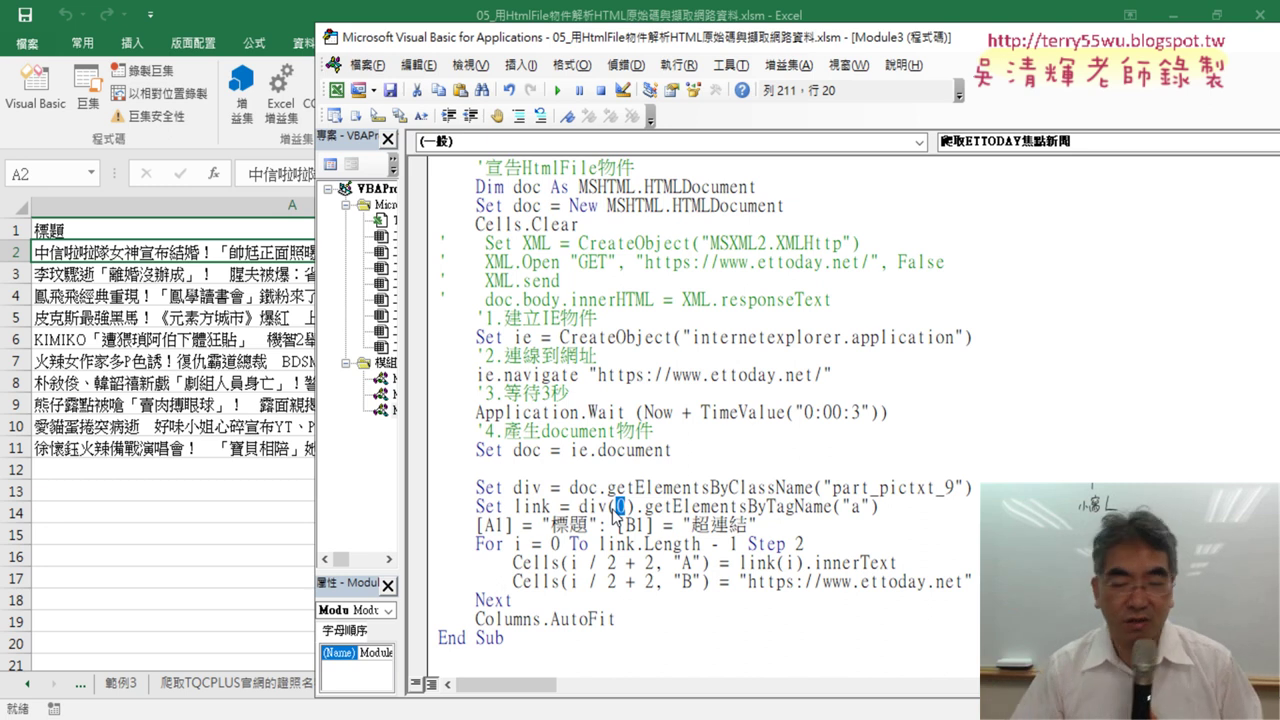
{"action": "type", "text": "1"}
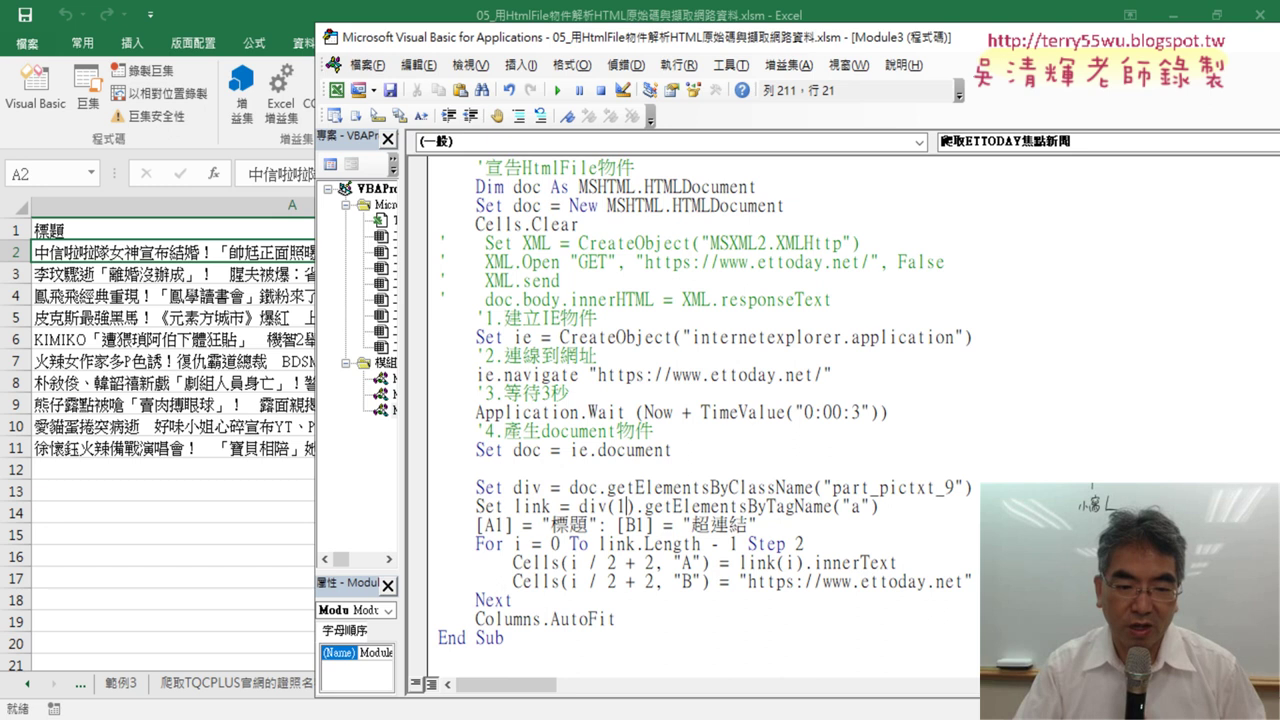
{"action": "key", "text": "alt+Tab"}
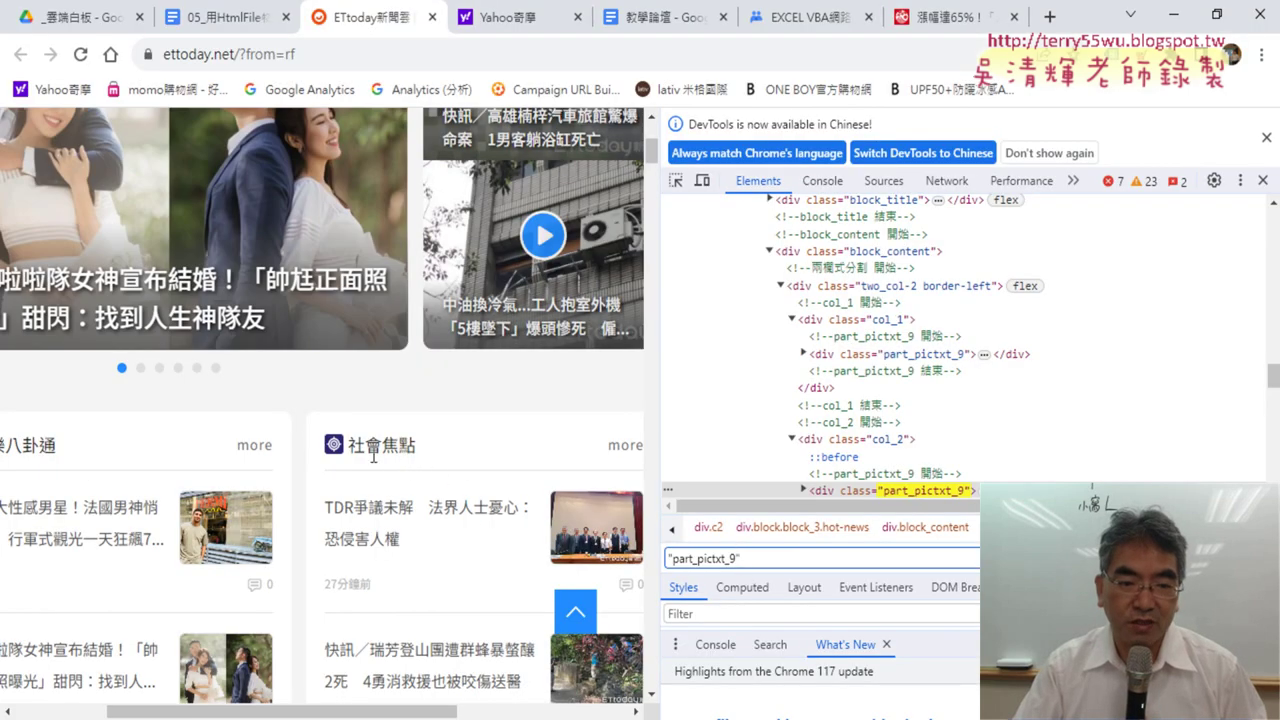
{"action": "key", "text": "alt+Tab"}
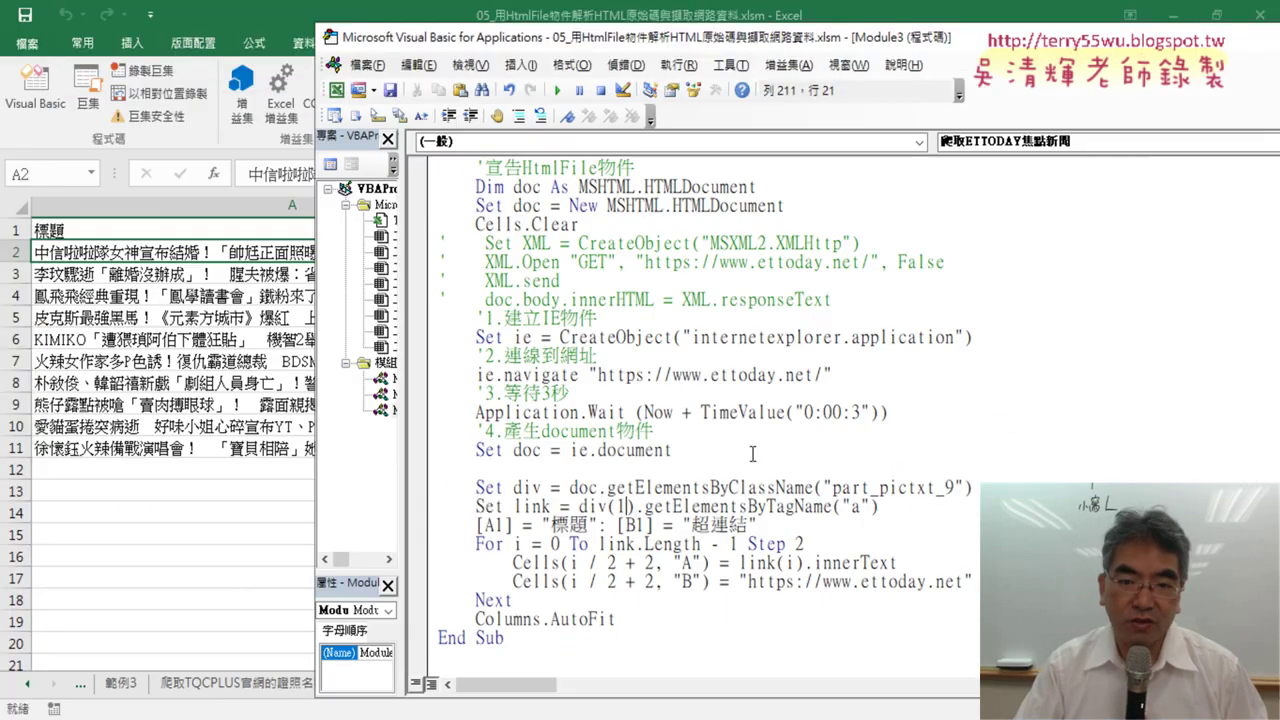
{"action": "left_click_drag", "start_coordinate": [632, 507], "coordinate": [614, 507]}
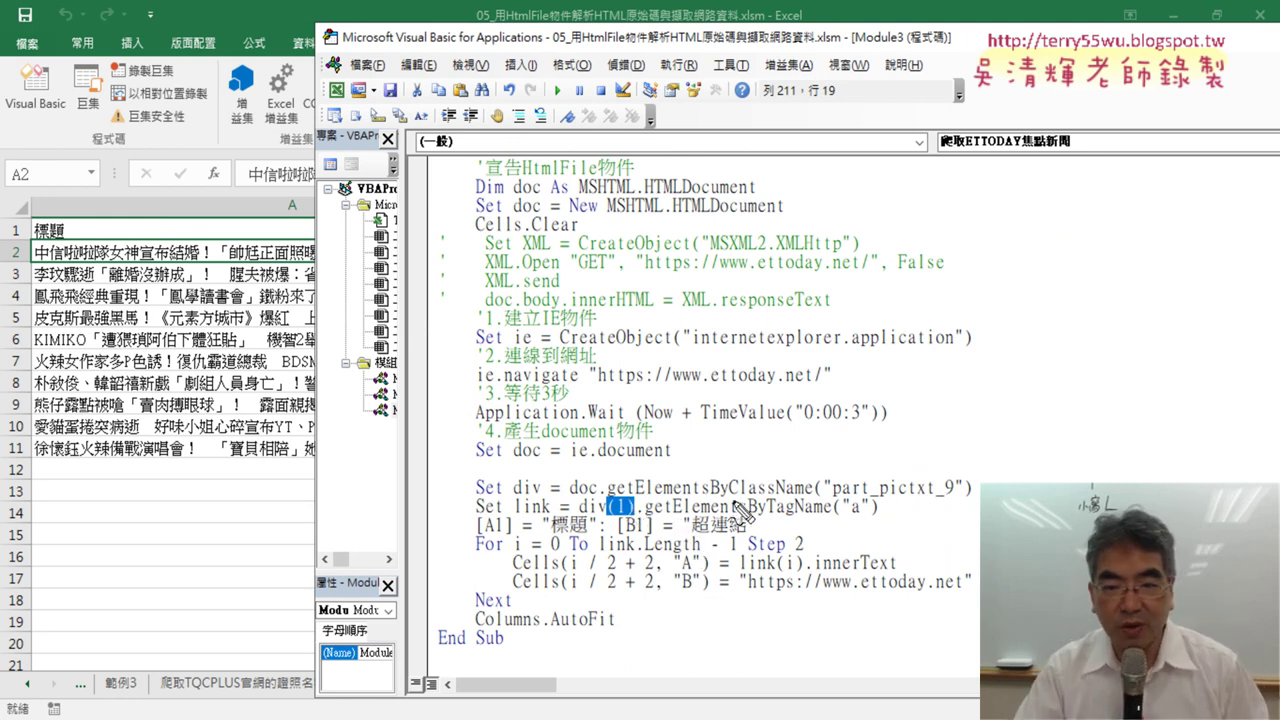
{"action": "left_click_drag", "start_coordinate": [733, 498], "coordinate": [970, 492]}
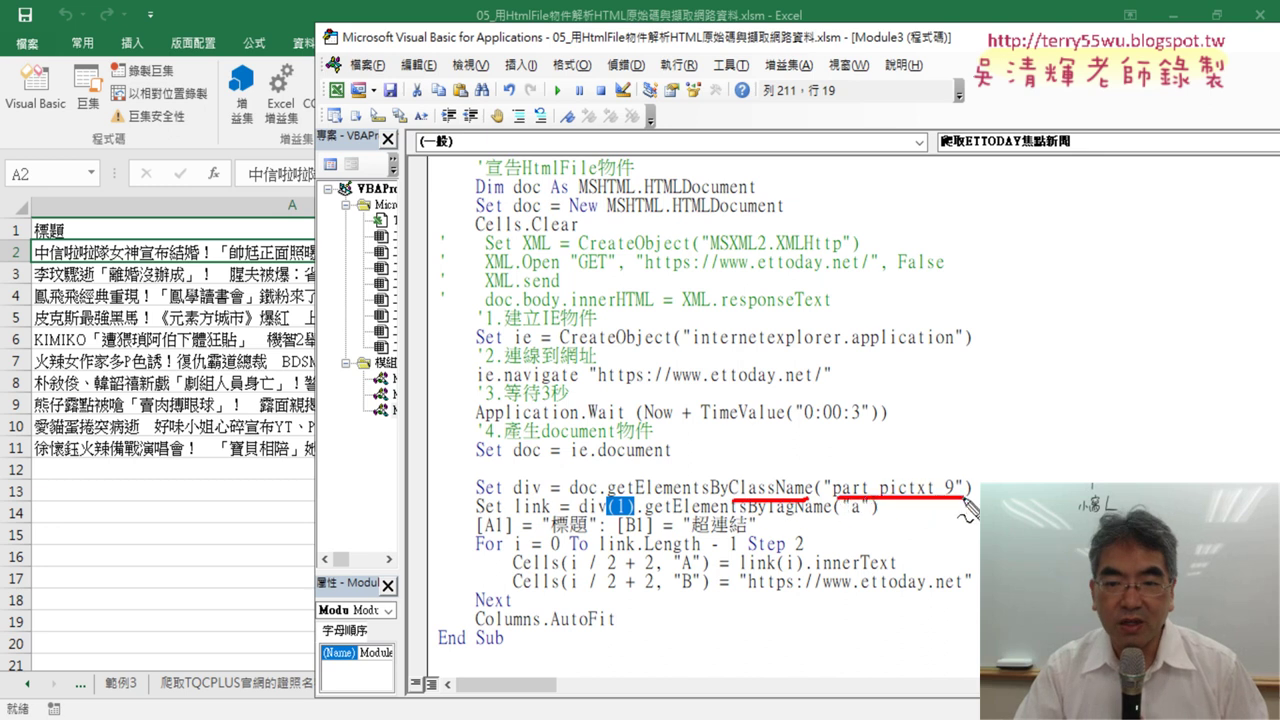
{"action": "left_click_drag", "start_coordinate": [513, 496], "coordinate": [541, 496]}
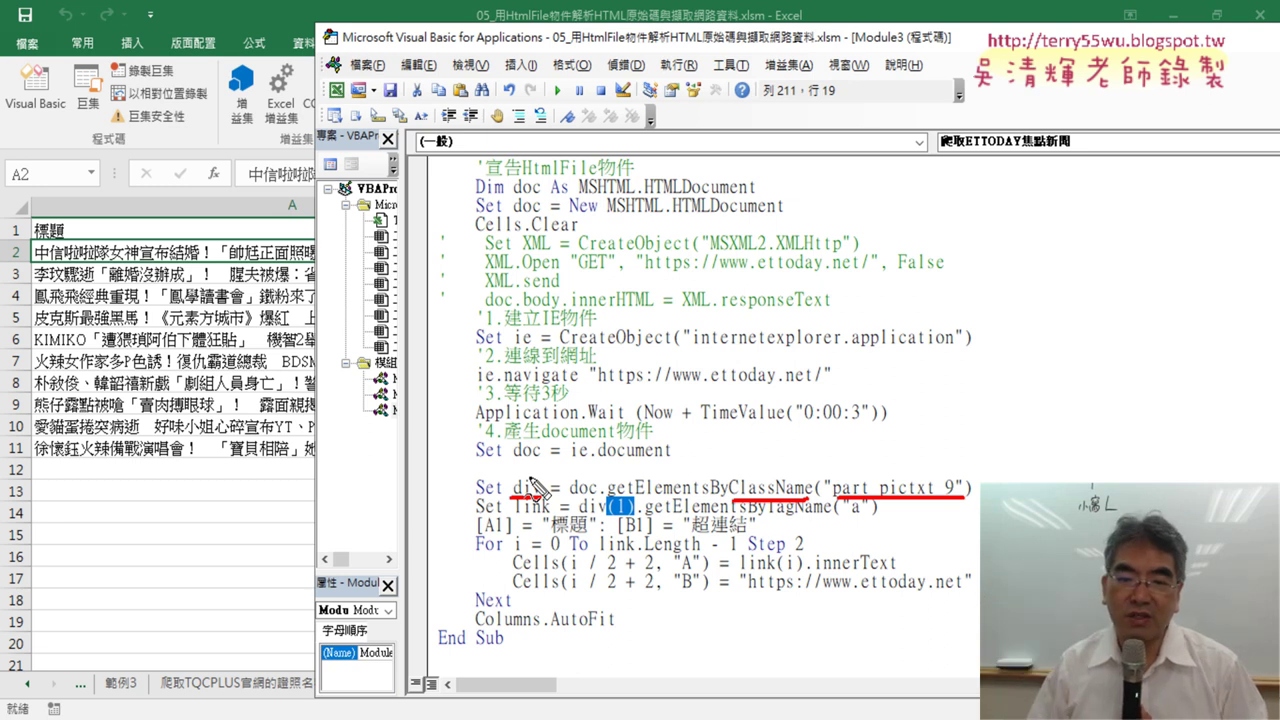
{"action": "key", "text": "Escape"}
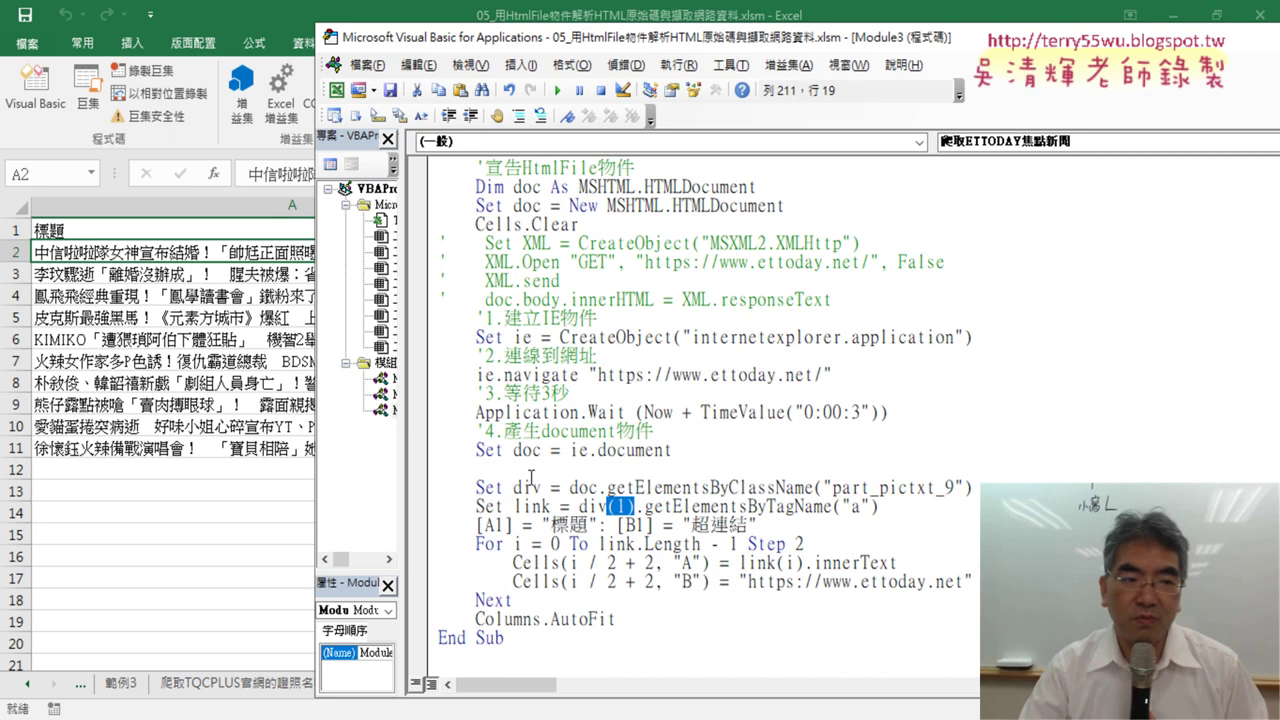
{"action": "left_click", "coordinate": [651, 563]}
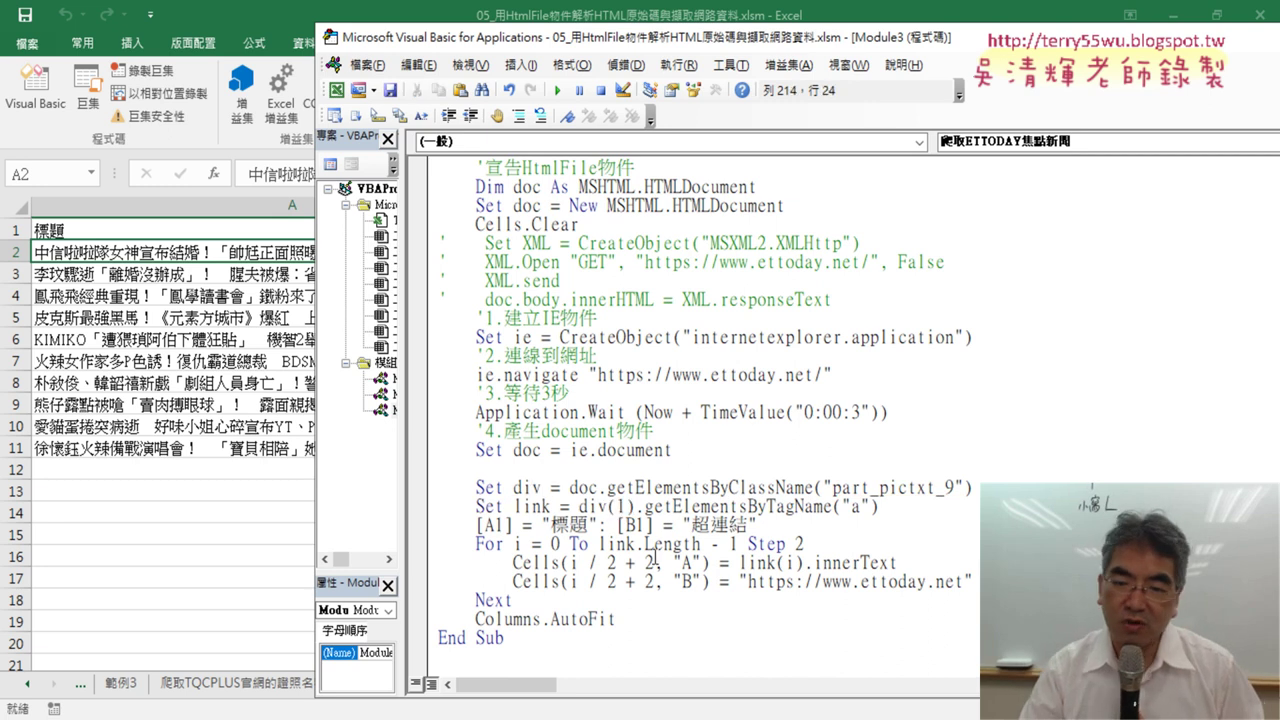
{"action": "left_click", "coordinate": [557, 90]}
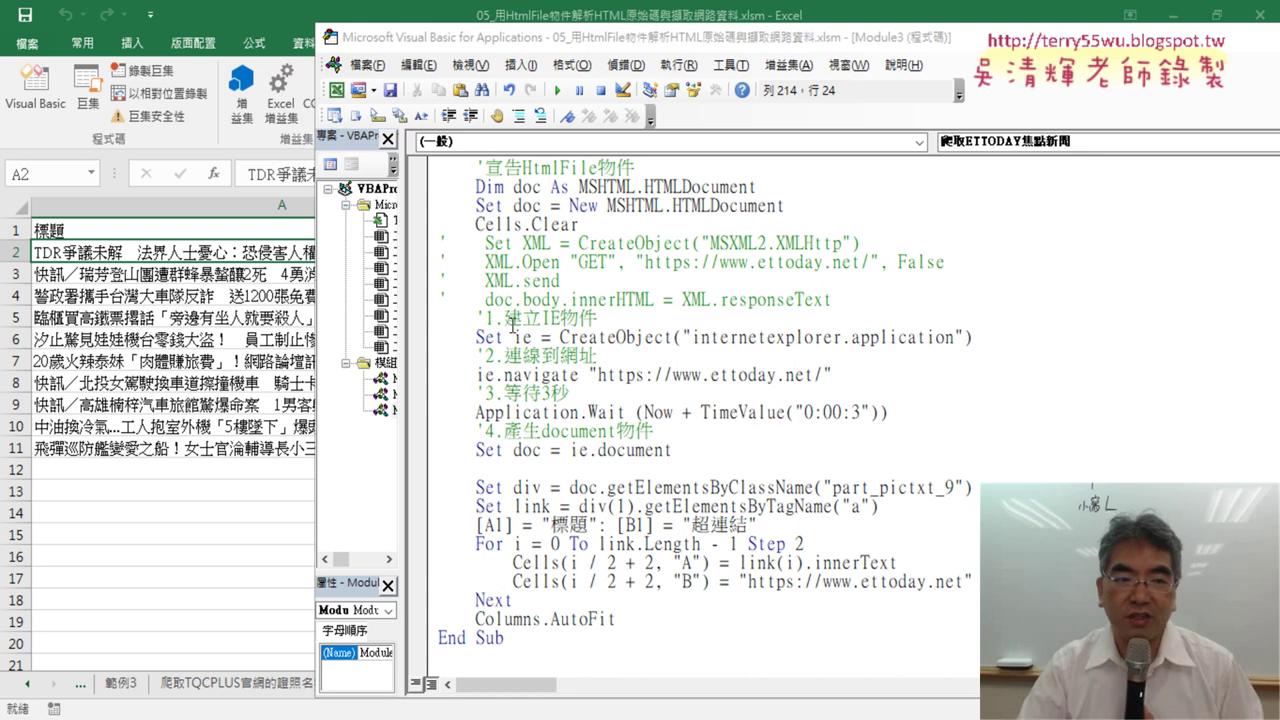
Step: Reveal the 超連結 links in column B beside the ten headlines and highlight block index 1
{"action": "left_click_drag", "start_coordinate": [316, 310], "coordinate": [598, 310]}
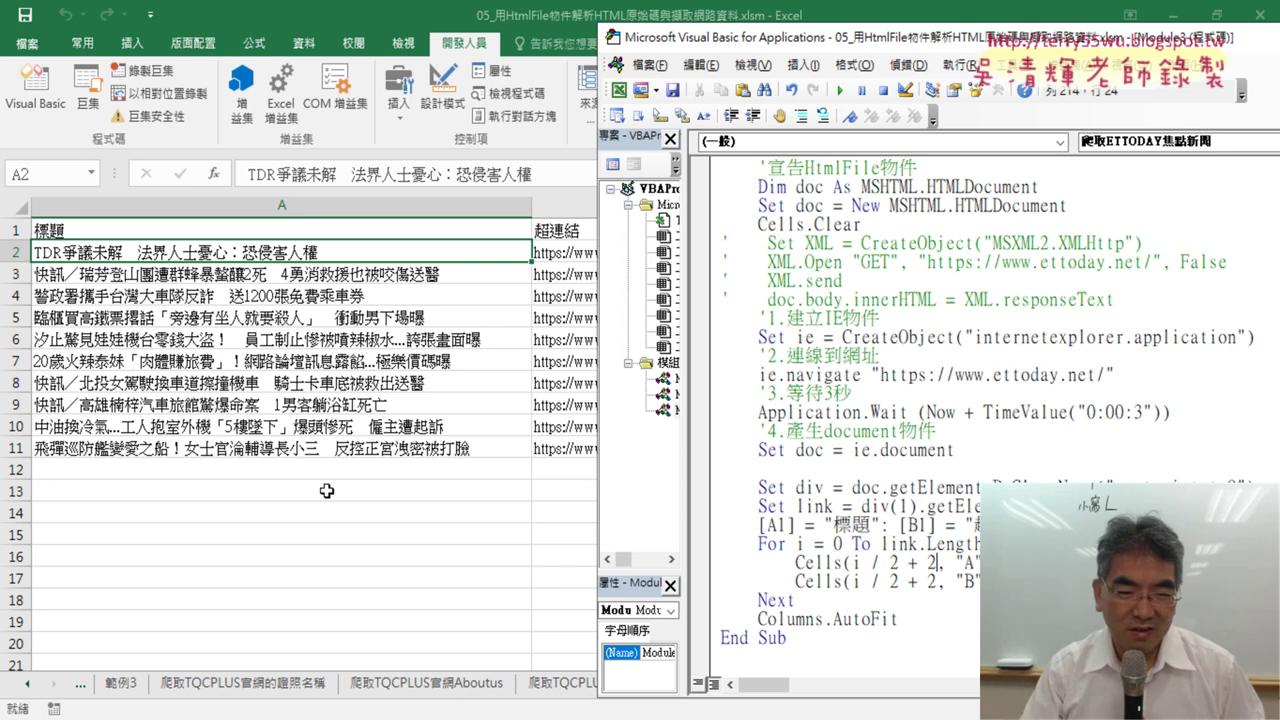
{"action": "mouse_move", "coordinate": [364, 715]}
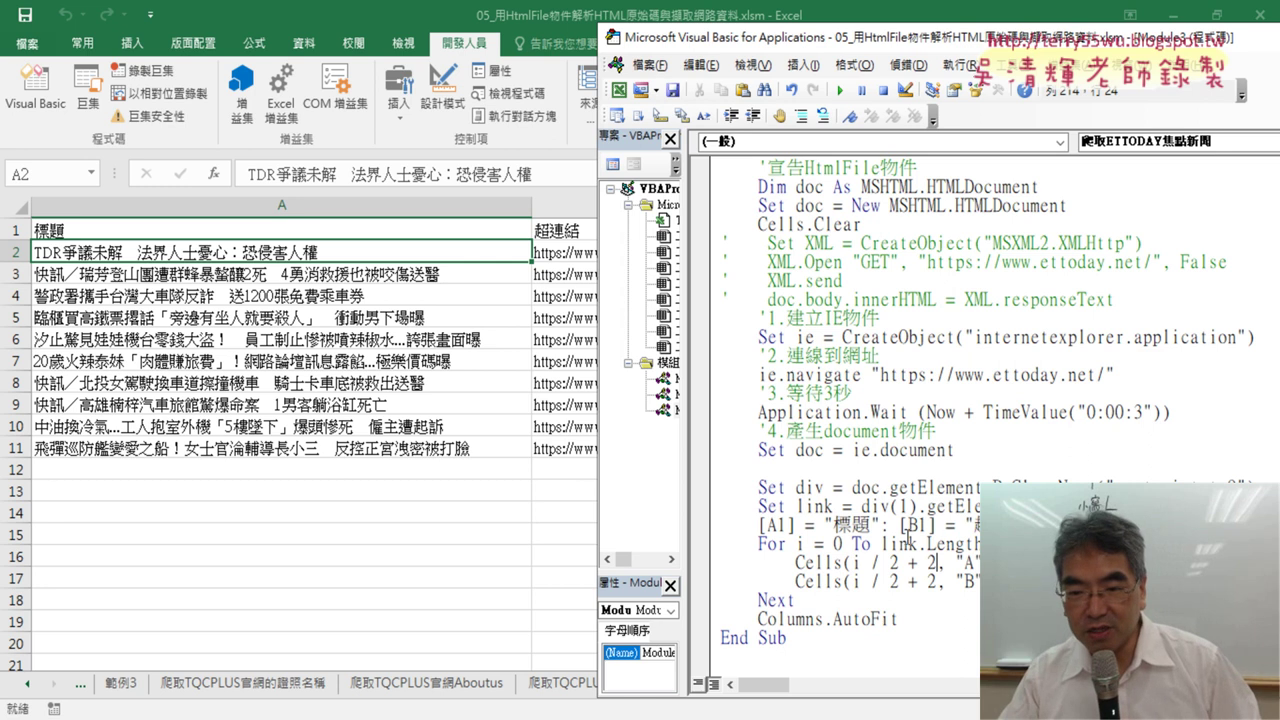
{"action": "left_click_drag", "start_coordinate": [917, 507], "coordinate": [888, 507]}
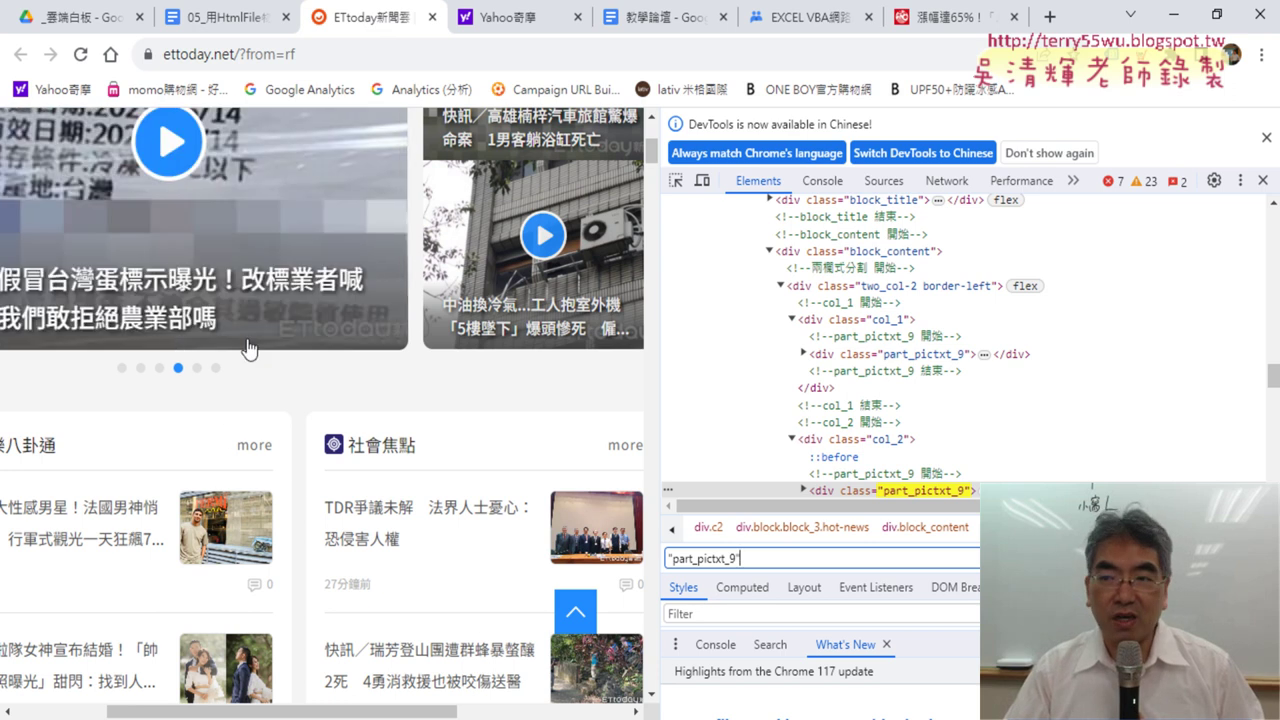
Step: Close DevTools, scroll the ETtoday page down to 熱門新聞, and return to the VBA editor
{"action": "left_click", "coordinate": [1262, 180]}
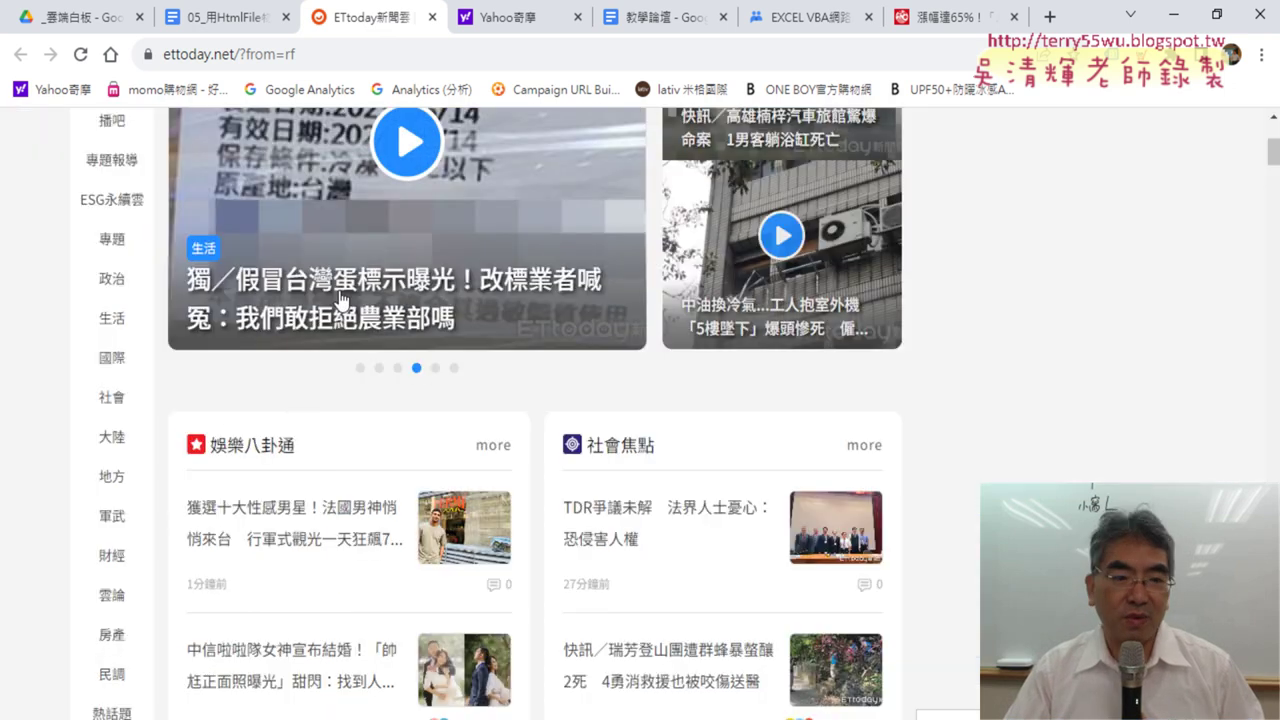
{"action": "scroll", "coordinate": [303, 314], "scroll_direction": "down", "scroll_amount": 1}
{"action": "scroll", "coordinate": [270, 220], "scroll_direction": "down", "scroll_amount": 4}
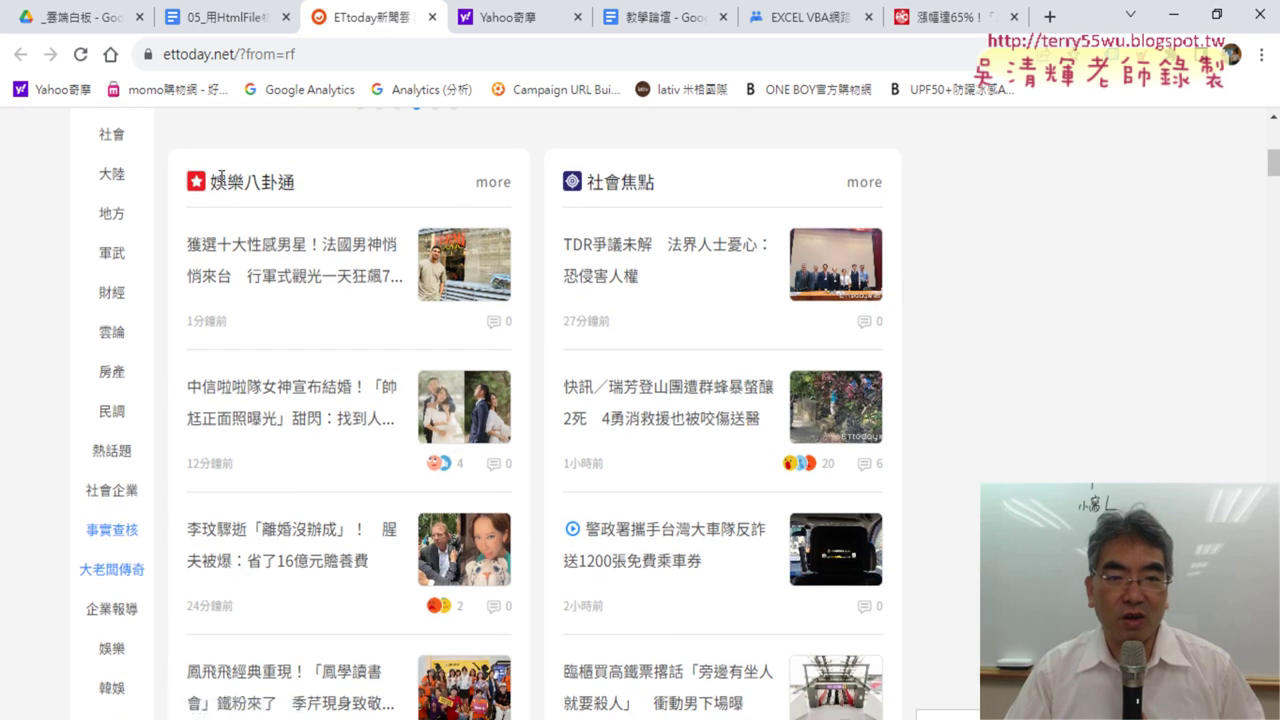
{"action": "scroll", "coordinate": [520, 351], "scroll_direction": "down", "scroll_amount": 4}
{"action": "scroll", "coordinate": [384, 382], "scroll_direction": "down", "scroll_amount": 3}
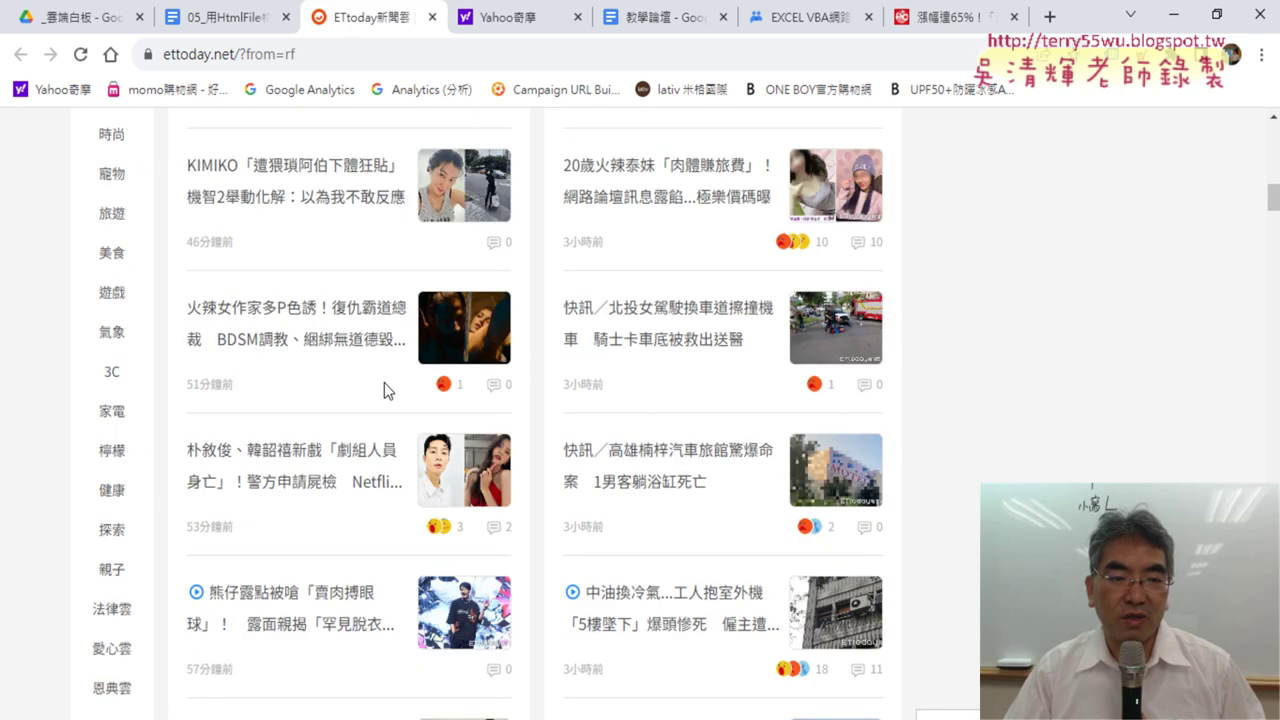
{"action": "scroll", "coordinate": [335, 440], "scroll_direction": "down", "scroll_amount": 3}
{"action": "scroll", "coordinate": [257, 403], "scroll_direction": "down", "scroll_amount": 3}
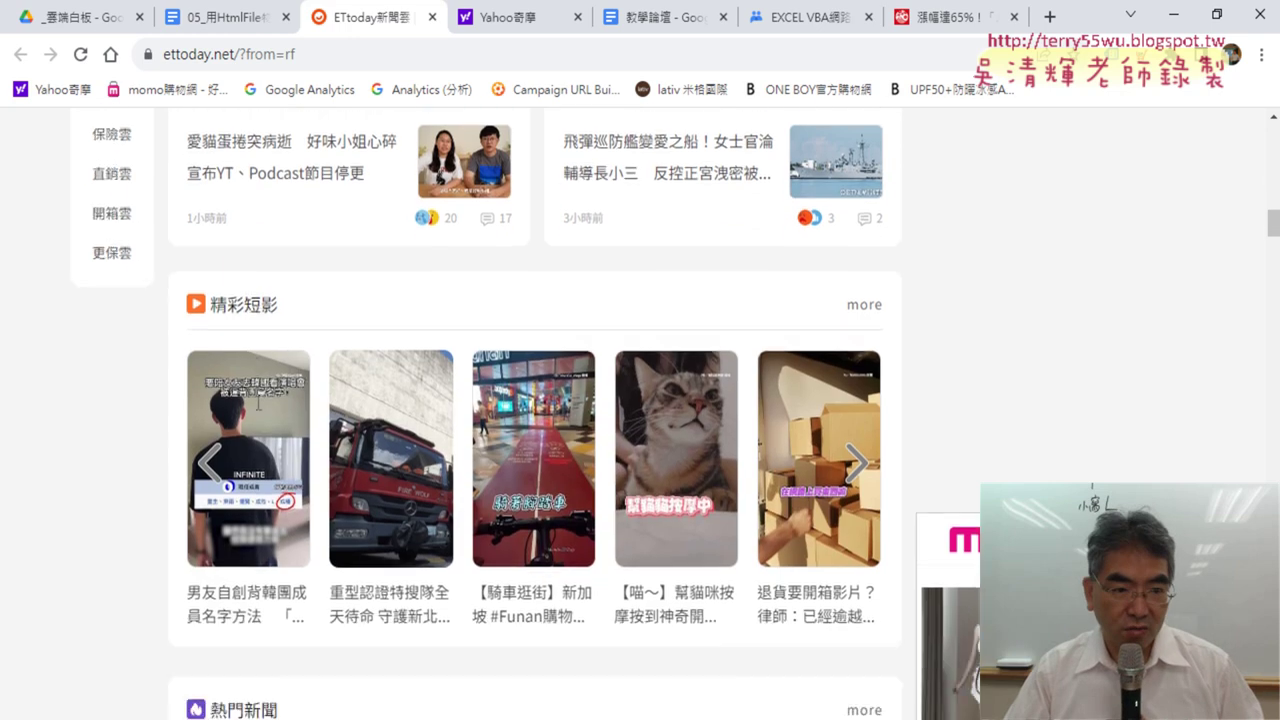
{"action": "scroll", "coordinate": [260, 395], "scroll_direction": "down", "scroll_amount": 2}
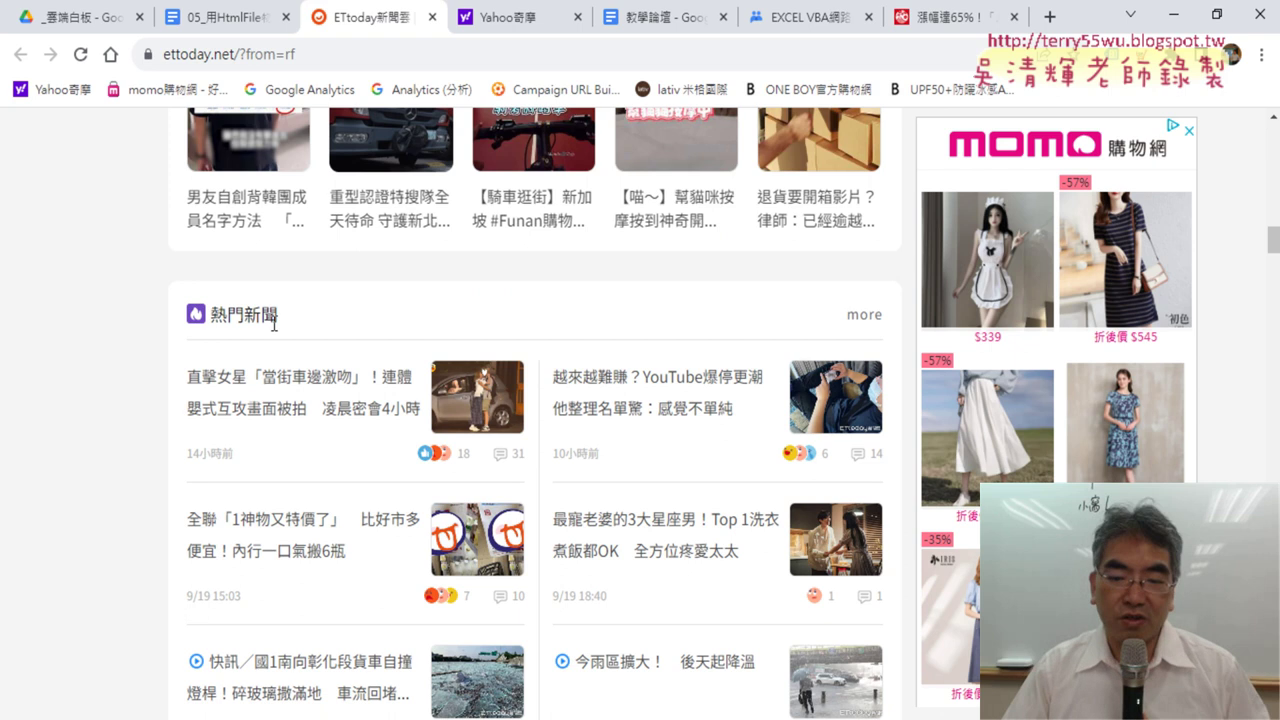
{"action": "key", "text": "alt+Tab"}
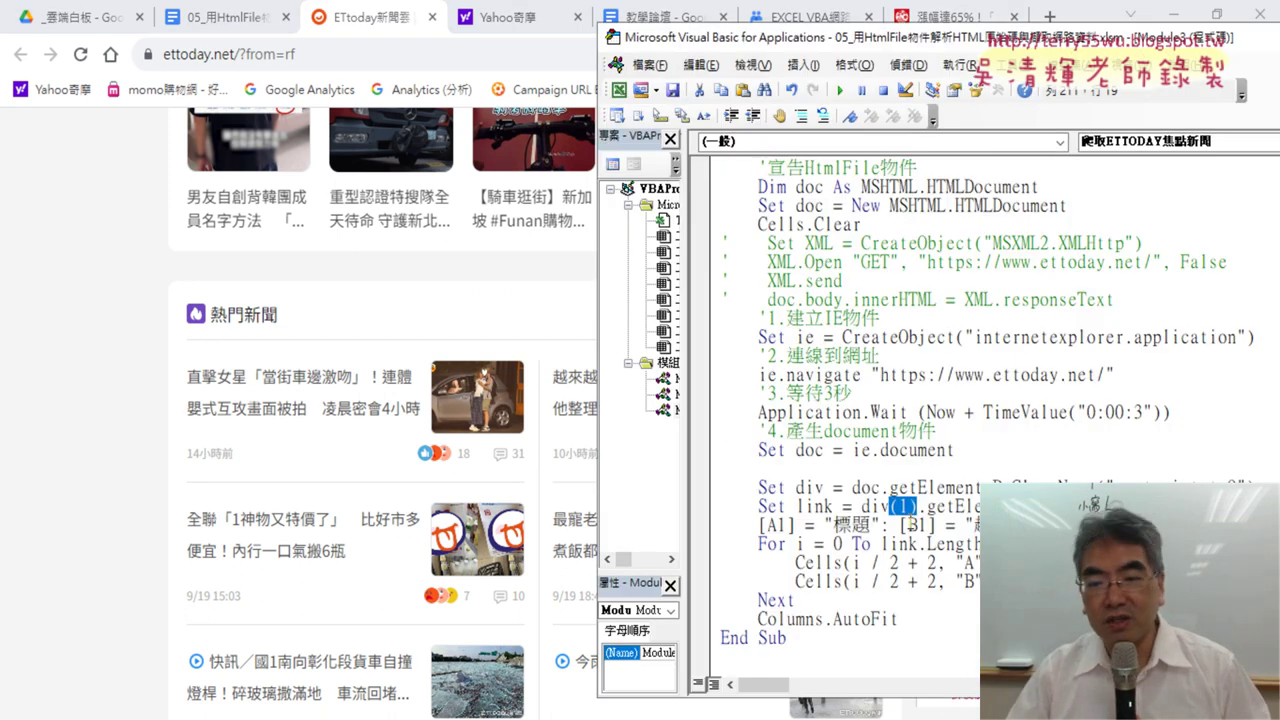
Step: Highlight div(1), the For…Next loop and the class name, then switch to the Excel results
{"action": "left_click_drag", "start_coordinate": [861, 507], "coordinate": [917, 507]}
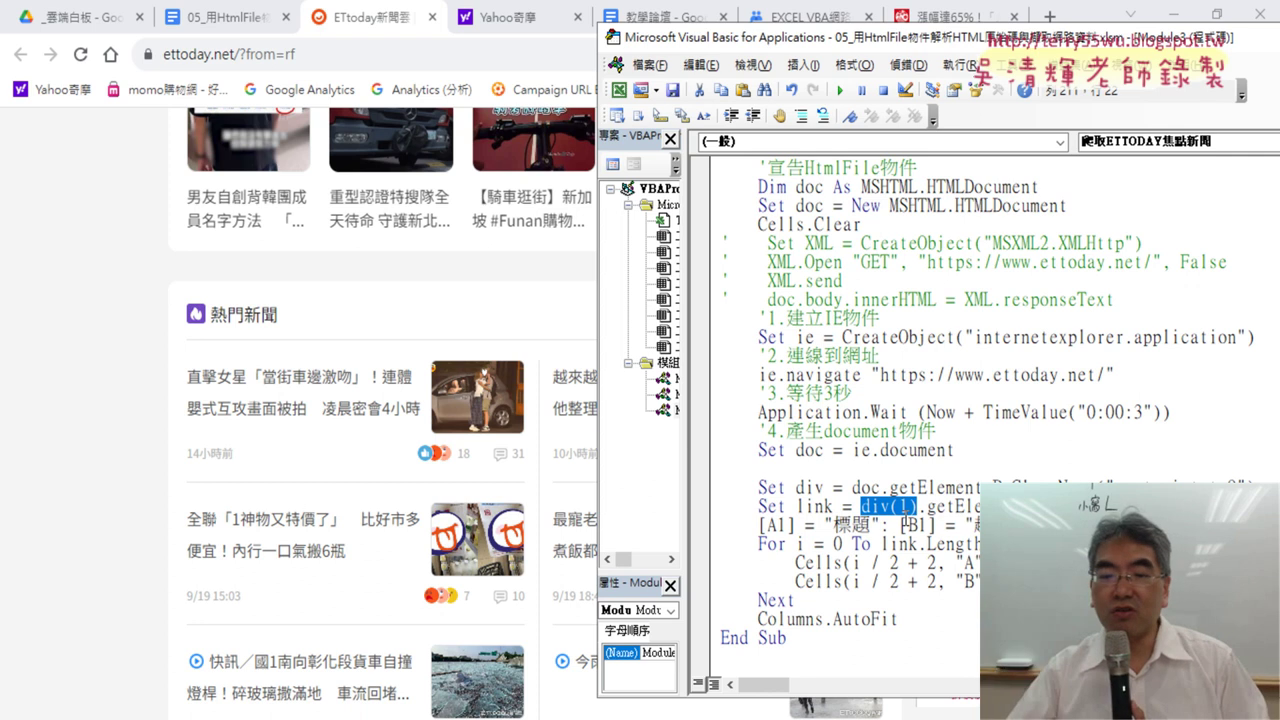
{"action": "left_click_drag", "start_coordinate": [811, 606], "coordinate": [714, 556]}
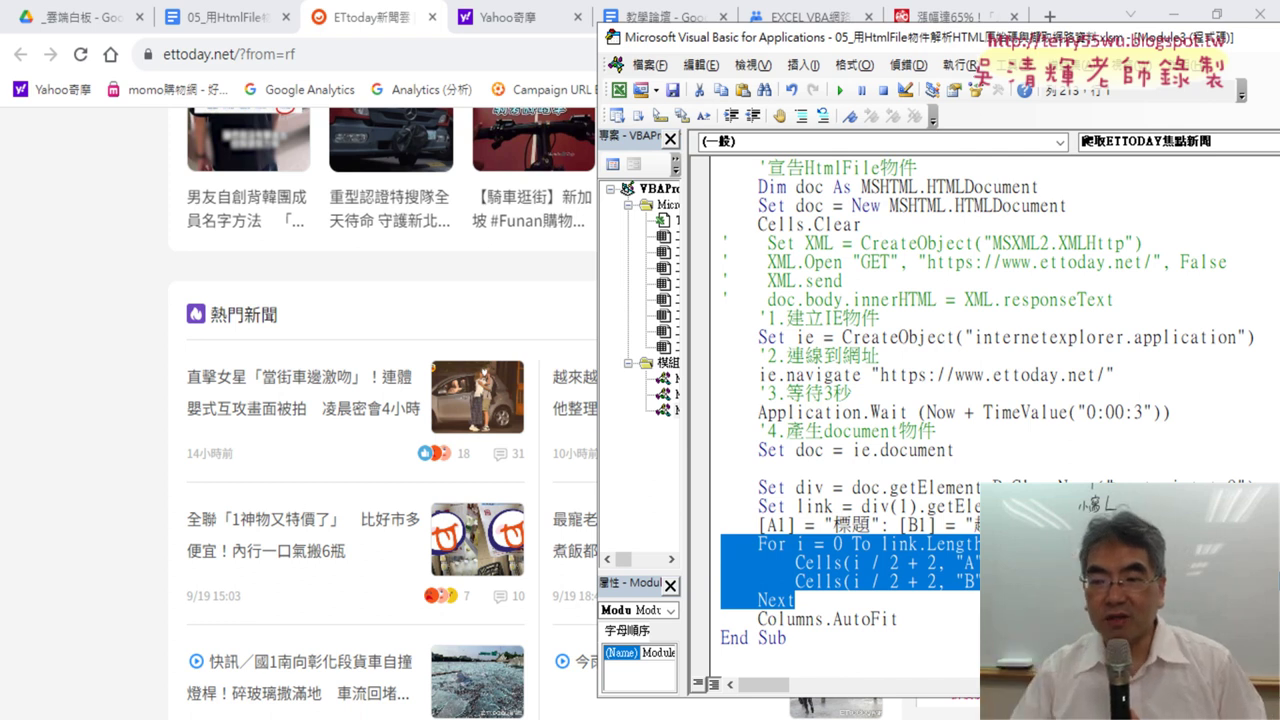
{"action": "left_click_drag", "start_coordinate": [1113, 487], "coordinate": [1236, 487]}
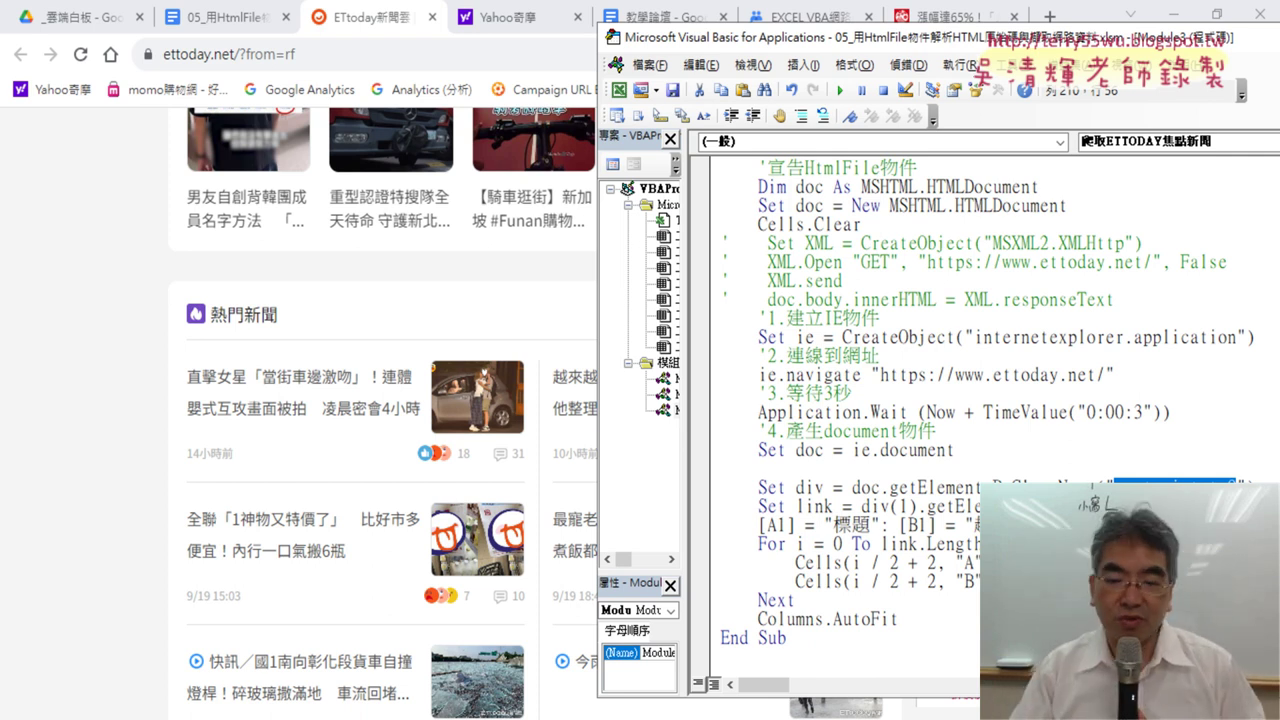
{"action": "key", "text": "alt+F11"}
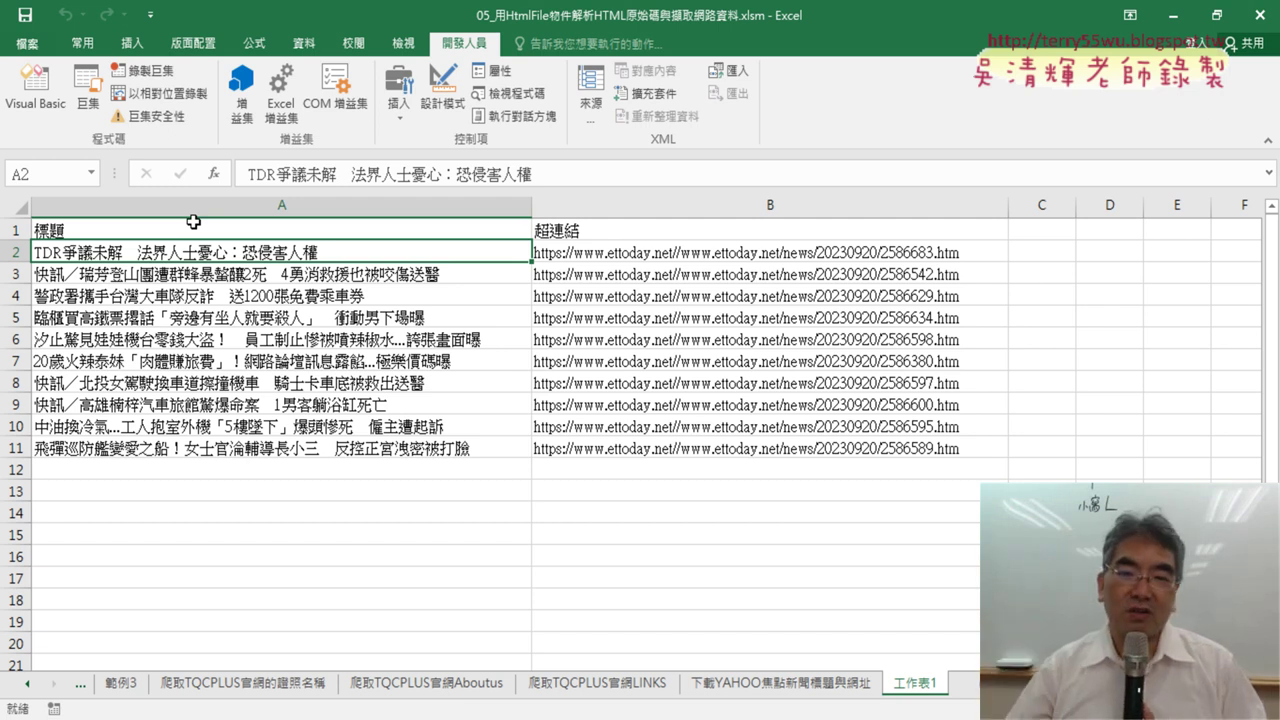
Step: In the maximized code editor, paste a duplicate of the Set div…Next headline block above the original
{"action": "left_click", "coordinate": [35, 88]}
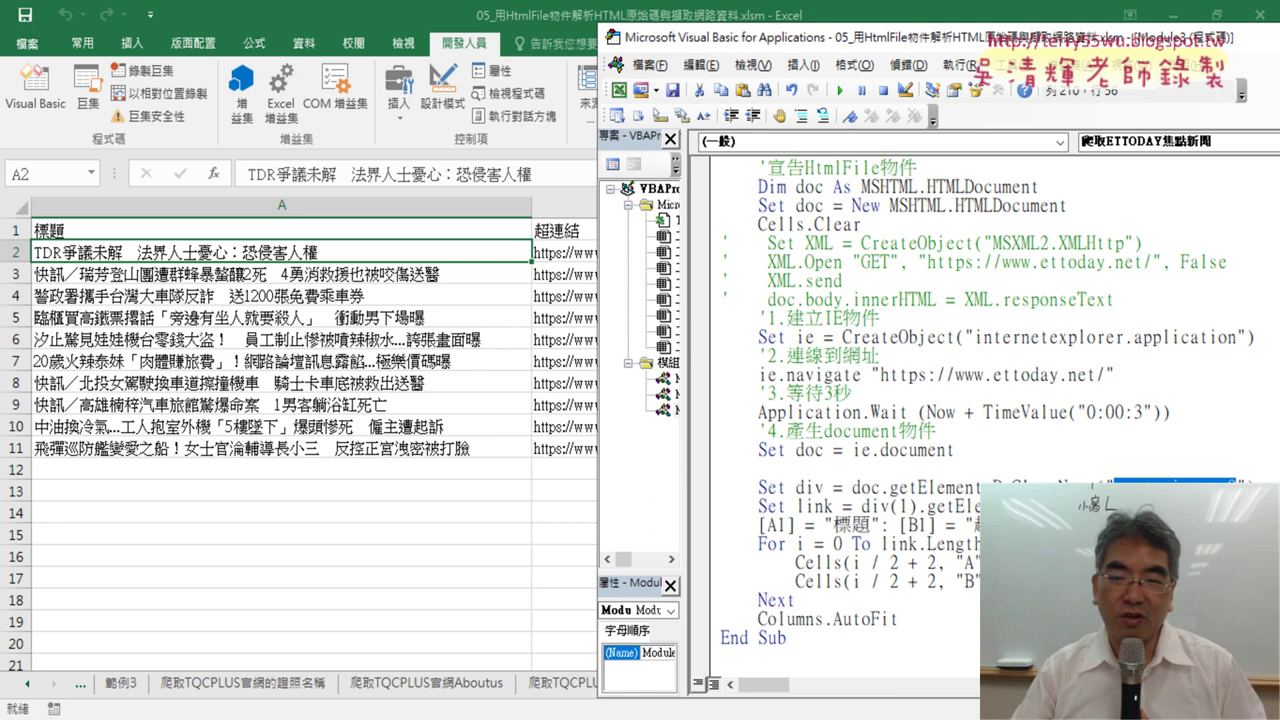
{"action": "double_click", "coordinate": [926, 37]}
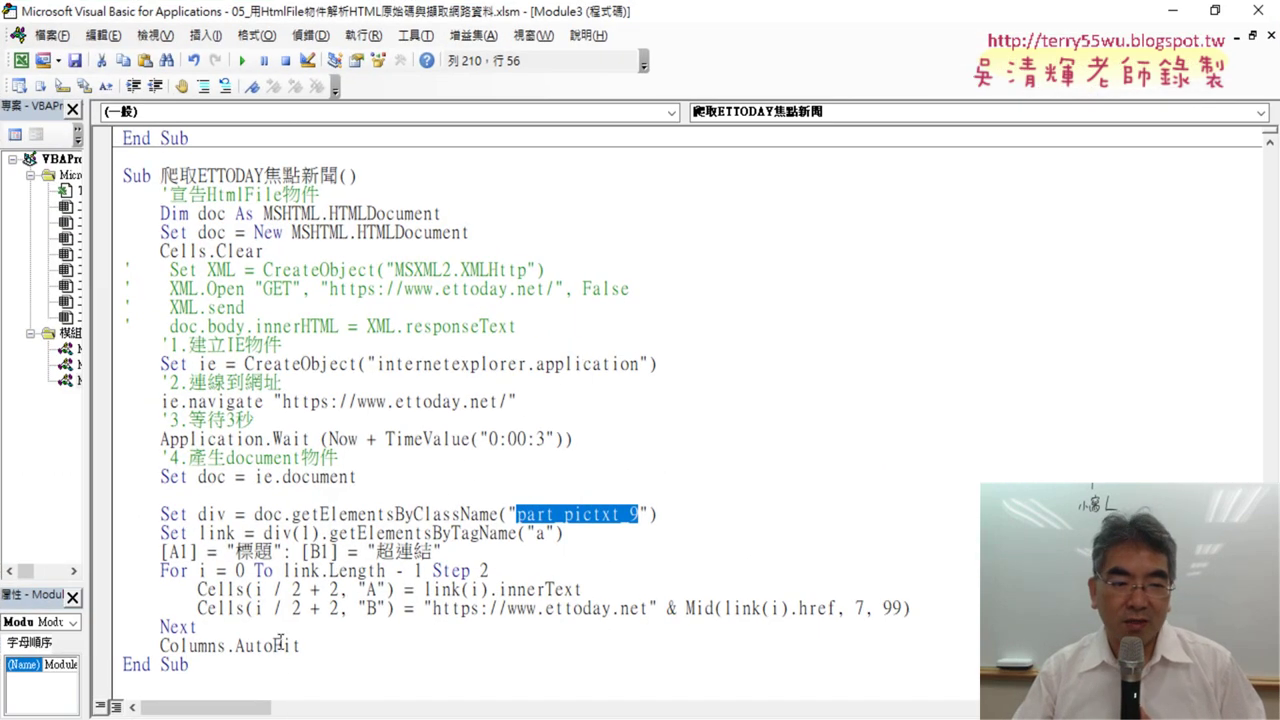
{"action": "left_click_drag", "start_coordinate": [124, 645], "coordinate": [124, 514]}
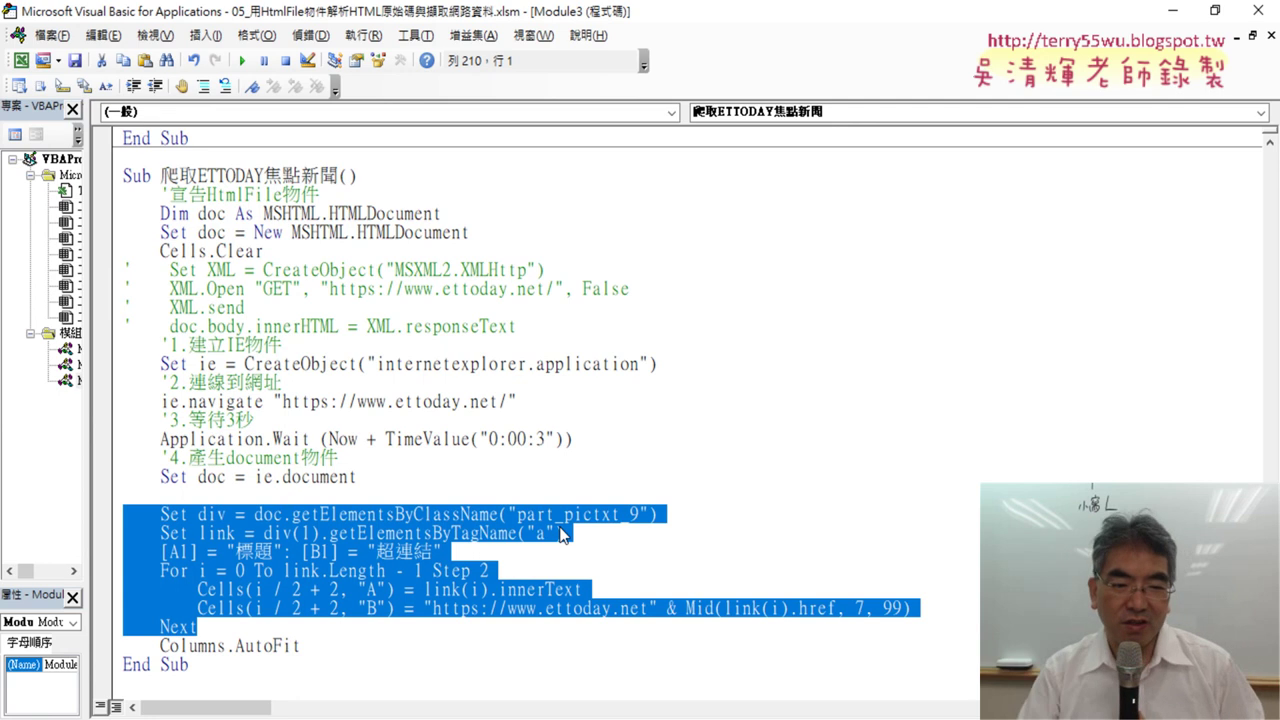
{"action": "key", "text": "Up"}
{"action": "key", "text": "Return"}
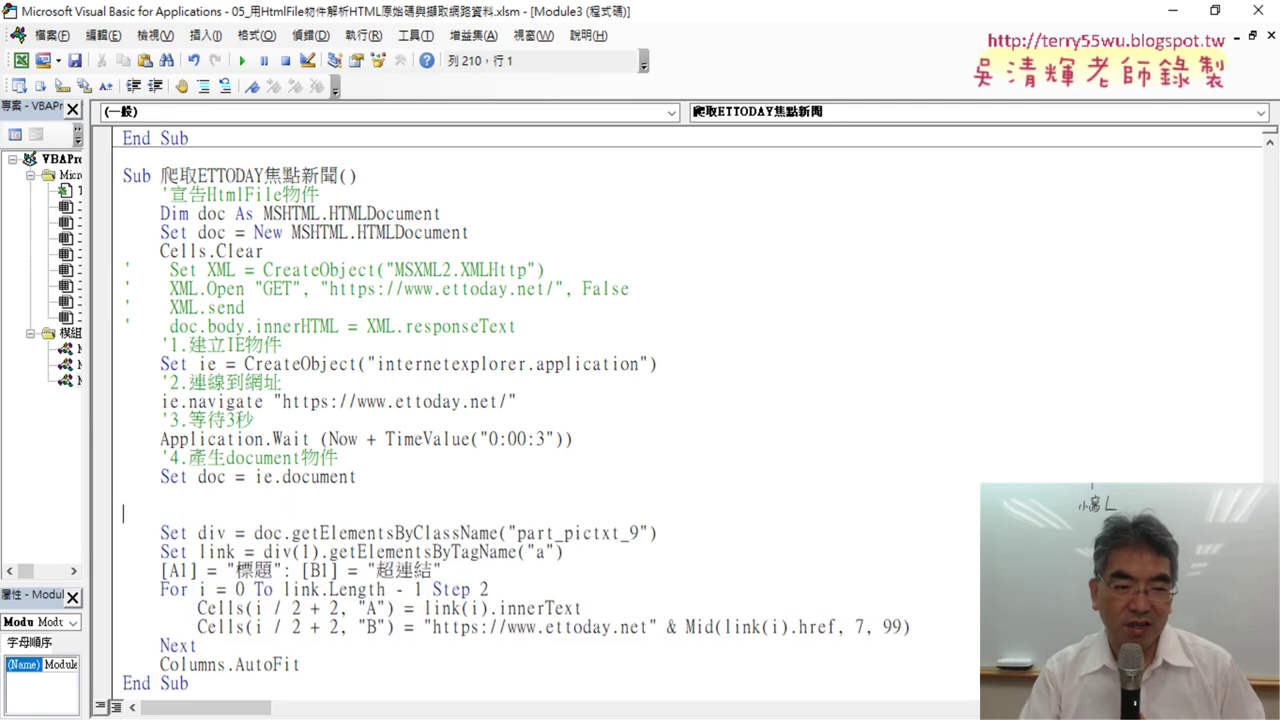
{"action": "key", "text": "Up"}
{"action": "key", "text": "Down"}
{"action": "type", "text": "Set div = doc.getElementsByClassName(\"part_pictxt_9\")     Set link = div(1).getElementsByTagName(\"a\")     [A1] = \"標題\": [B1] = \"超連結\"     For i = 0 To link.Length - 1 Step 2         Cells(i / 2 + 2, \"A\") = link(i).innerText         Cells(i / 2 + 2, \"B\") = \"https://www.ettoday.net\" & Mid(link(i).href, 7, 99)     Next"}
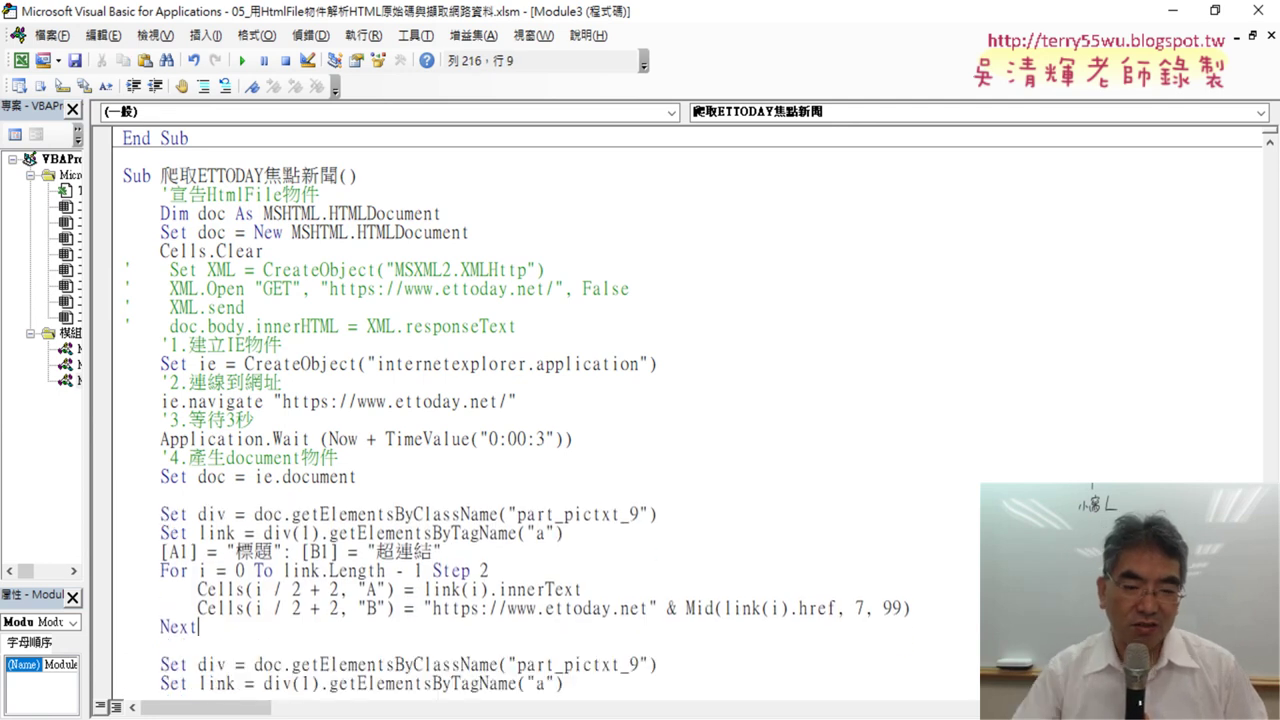
Step: Change the first block's div(1) to div(0), select the second block's index, then switch to EVO Class Management
{"action": "double_click", "coordinate": [305, 533]}
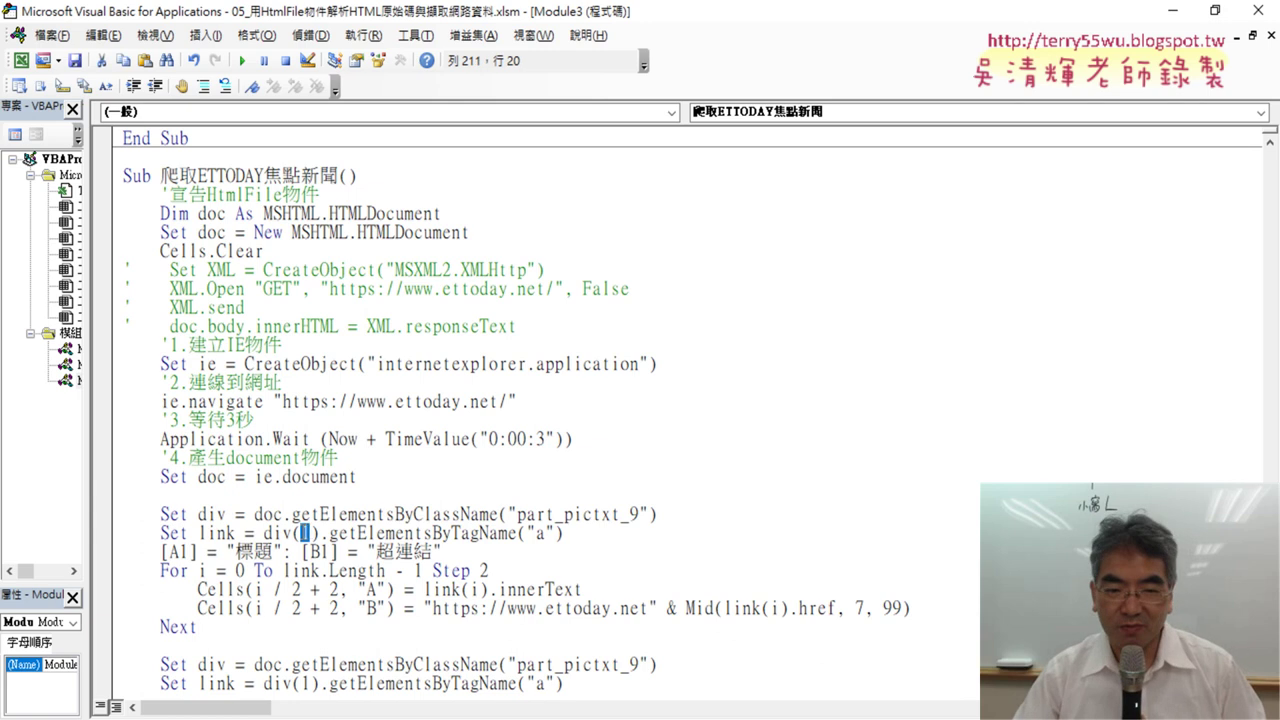
{"action": "type", "text": "0"}
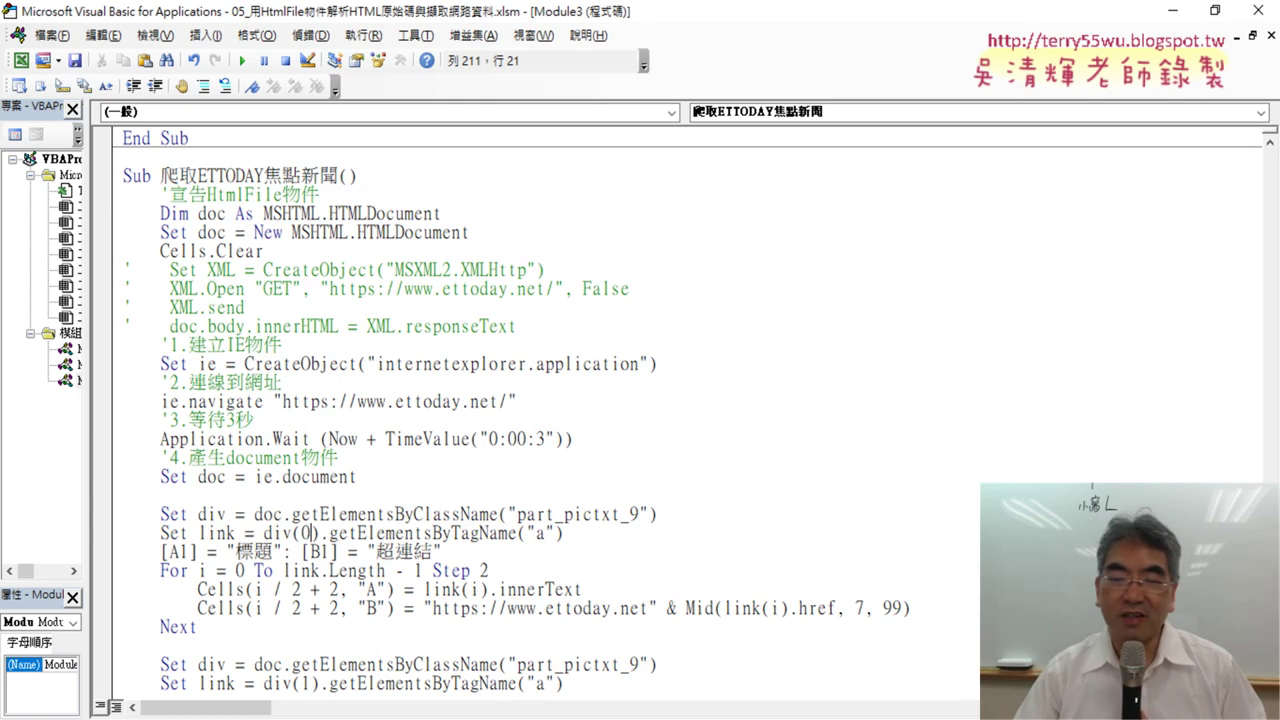
{"action": "scroll", "coordinate": [320, 550], "scroll_direction": "down", "scroll_amount": 2}
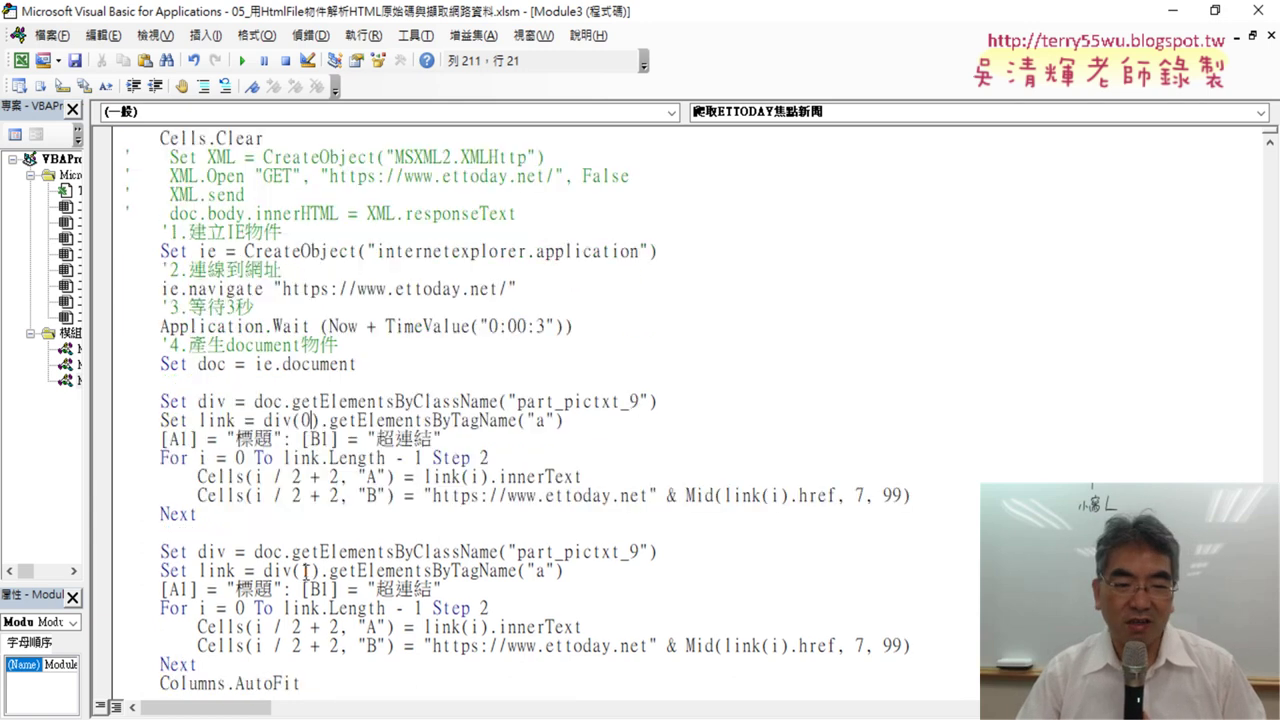
{"action": "double_click", "coordinate": [305, 571]}
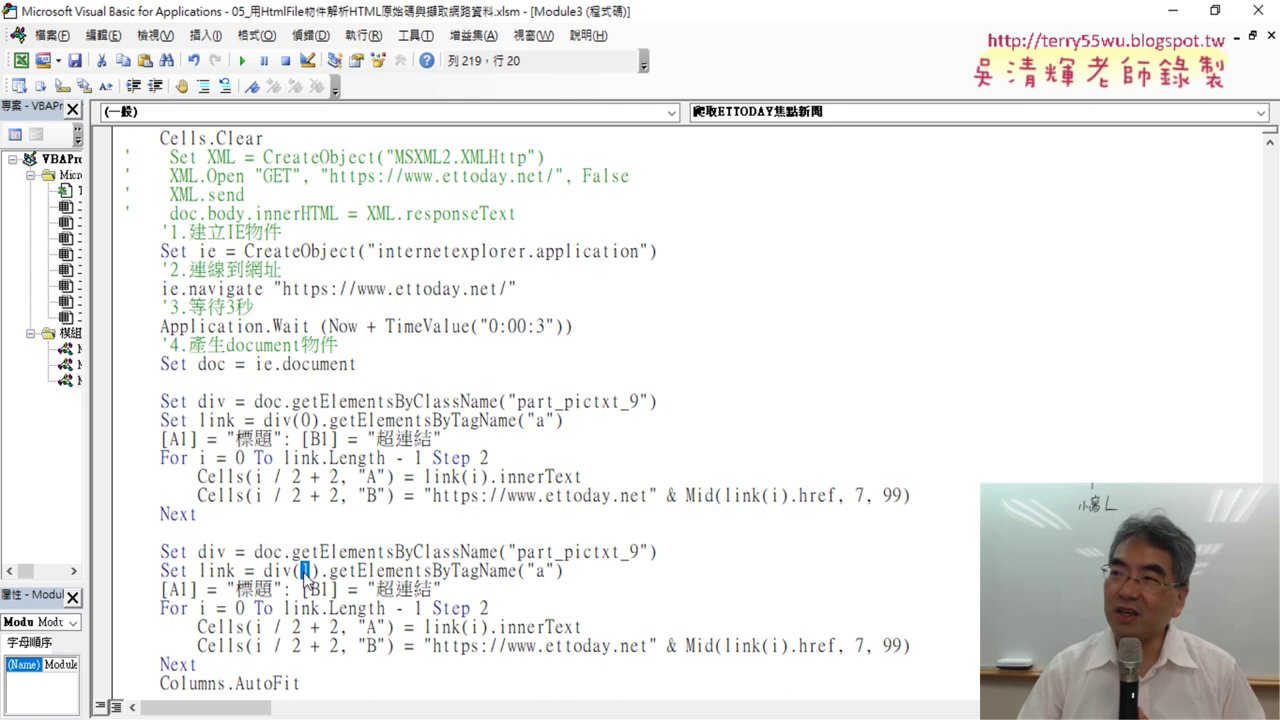
{"action": "scroll", "coordinate": [306, 580], "scroll_direction": "down", "scroll_amount": 1}
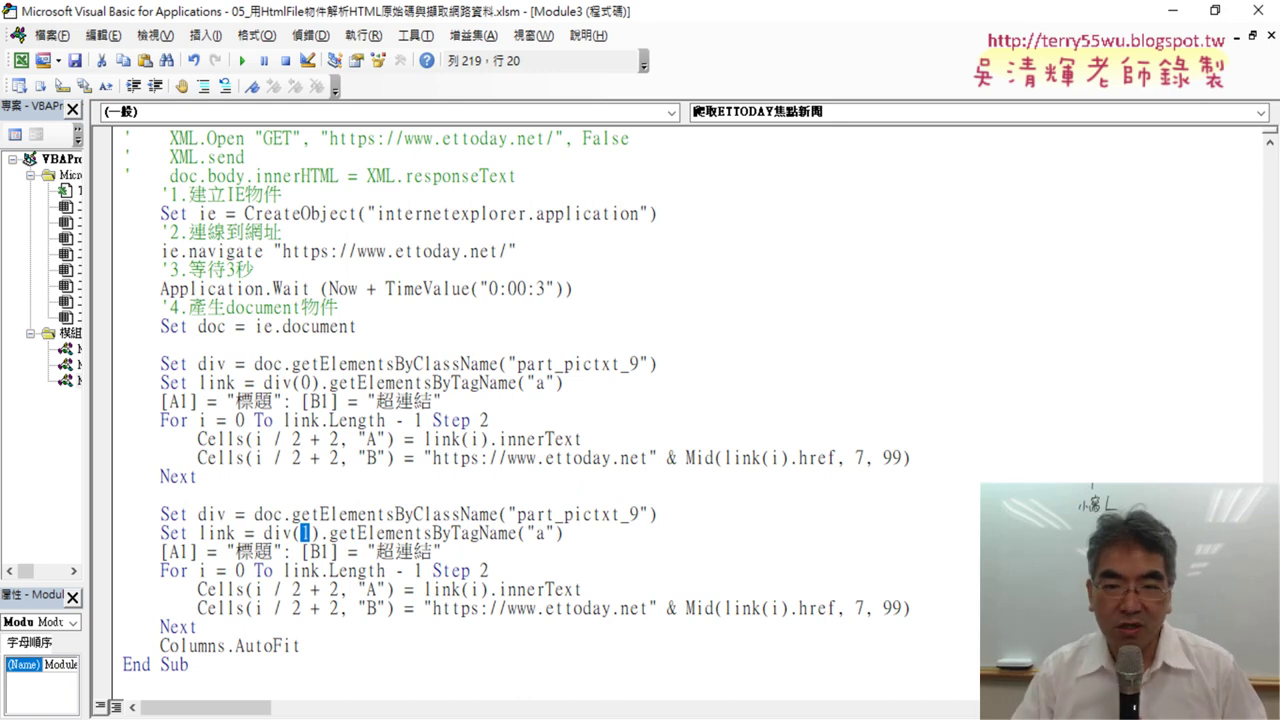
{"action": "key", "text": "alt+Tab"}
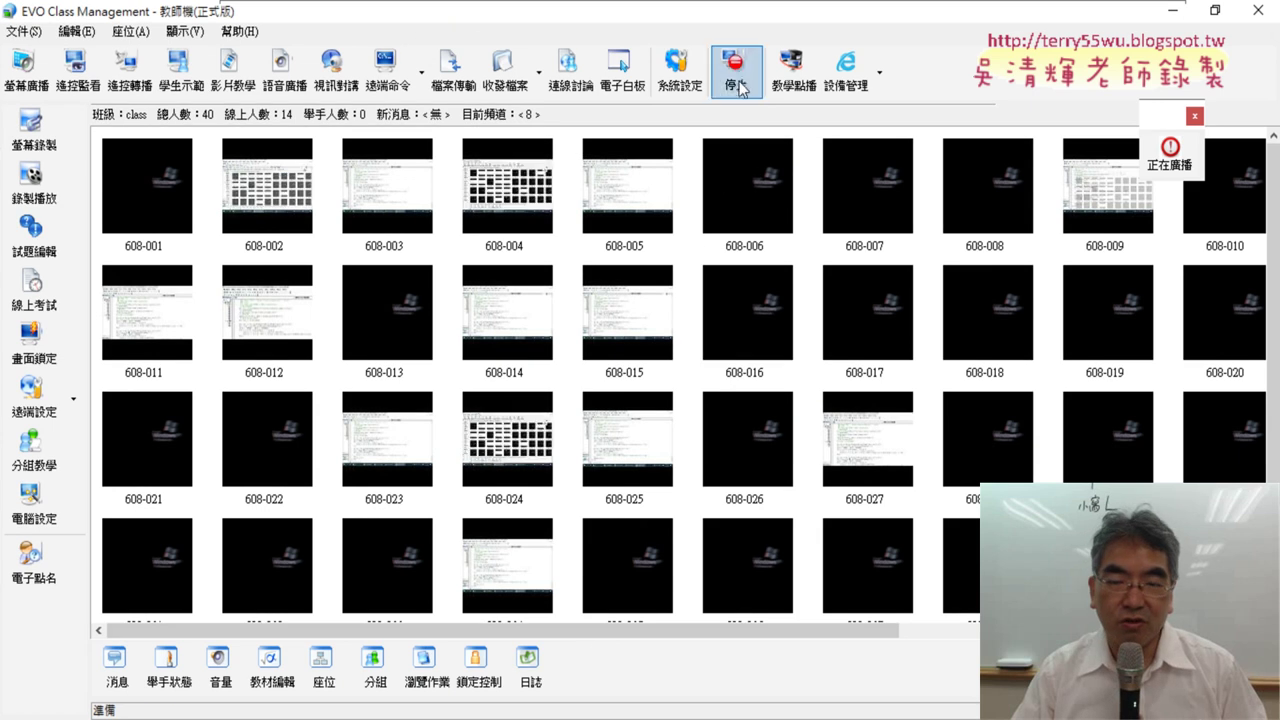
Step: Stop the student screen broadcast with 停止, then minimize EVO Class Management and the VBA editor
{"action": "left_click", "coordinate": [737, 68]}
{"action": "left_click", "coordinate": [1172, 12]}
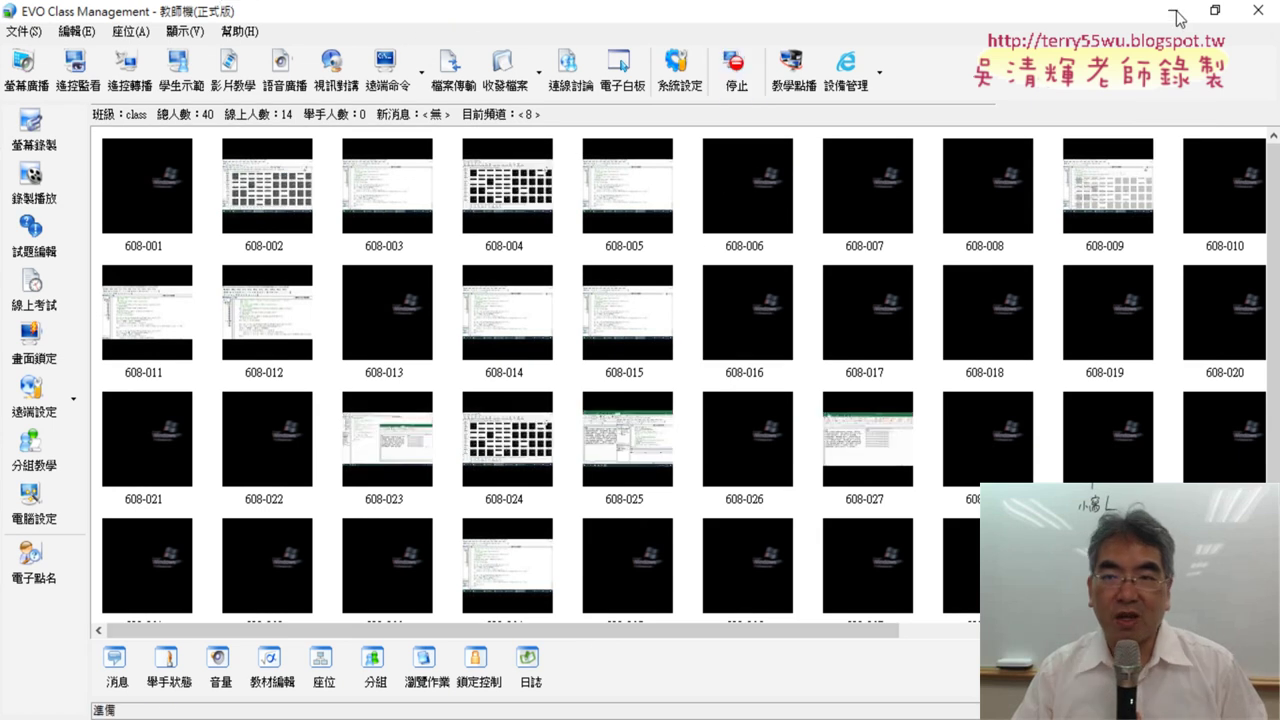
{"action": "left_click", "coordinate": [1157, 20]}
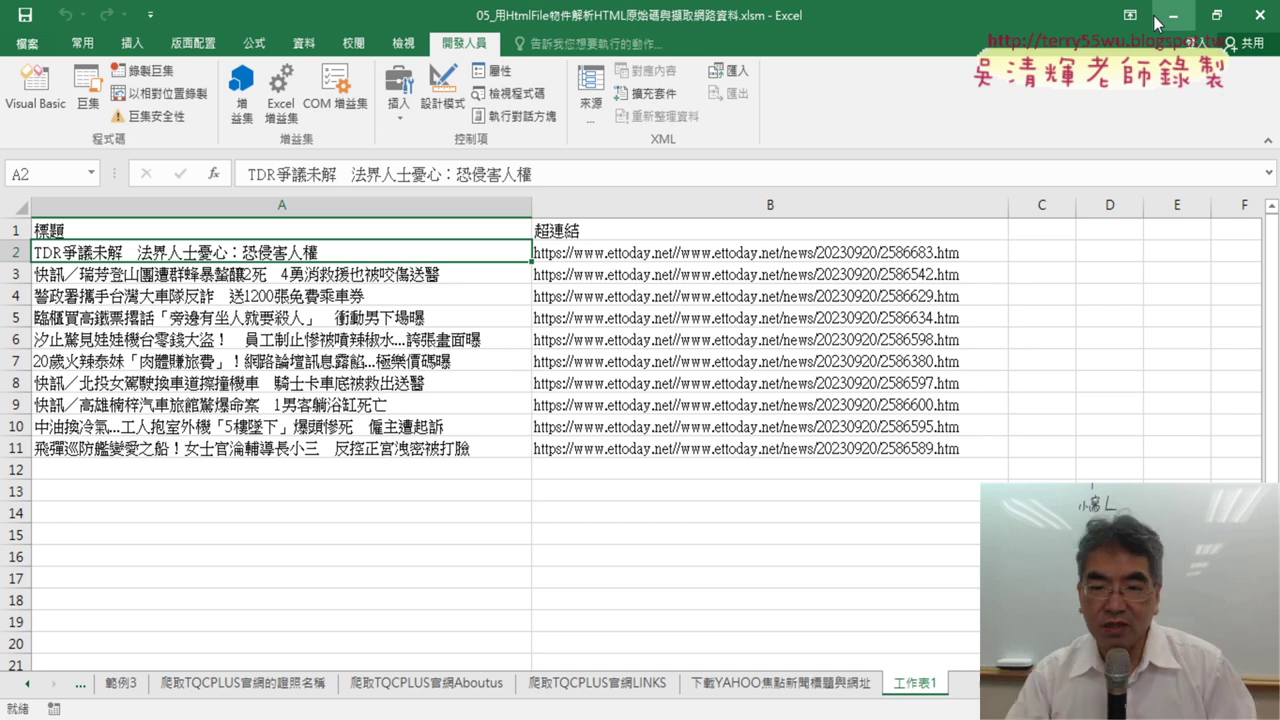
Step: Add an indented 'For j = 0 To 3' line with a matching 'Next' in the macro
{"action": "left_click", "coordinate": [1153, 15]}
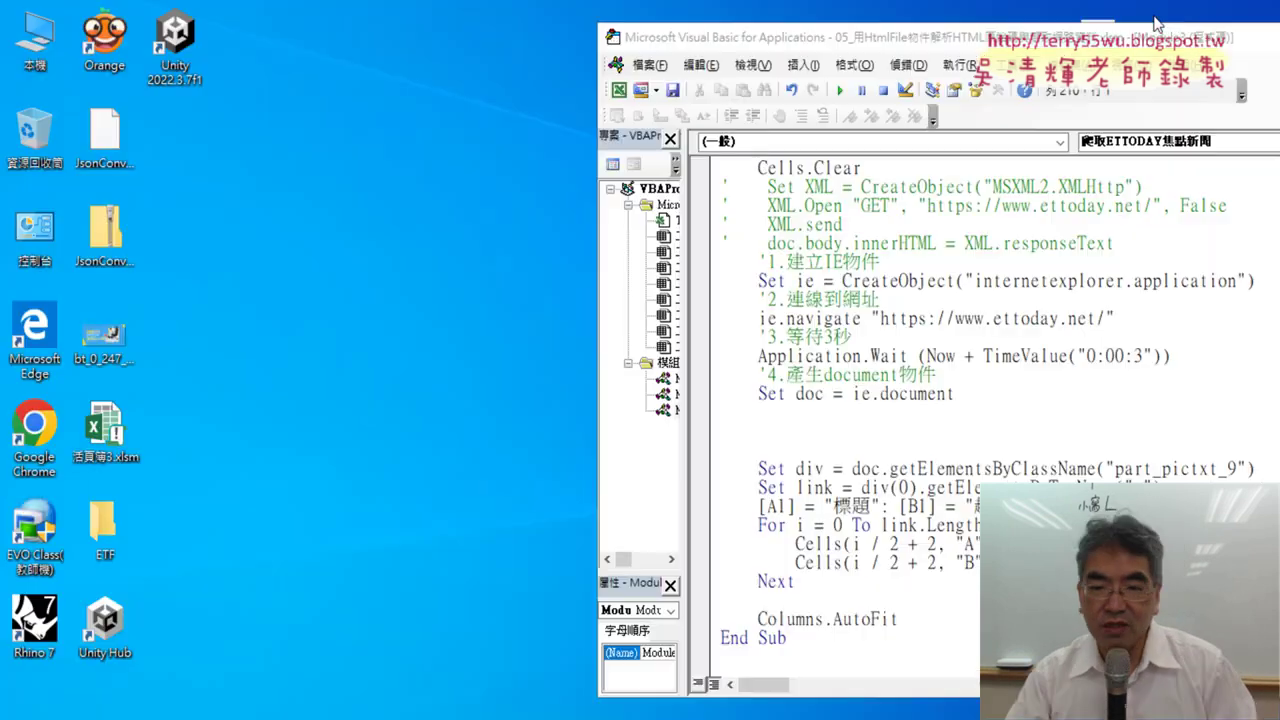
{"action": "left_click", "coordinate": [738, 433]}
{"action": "double_click", "coordinate": [800, 526]}
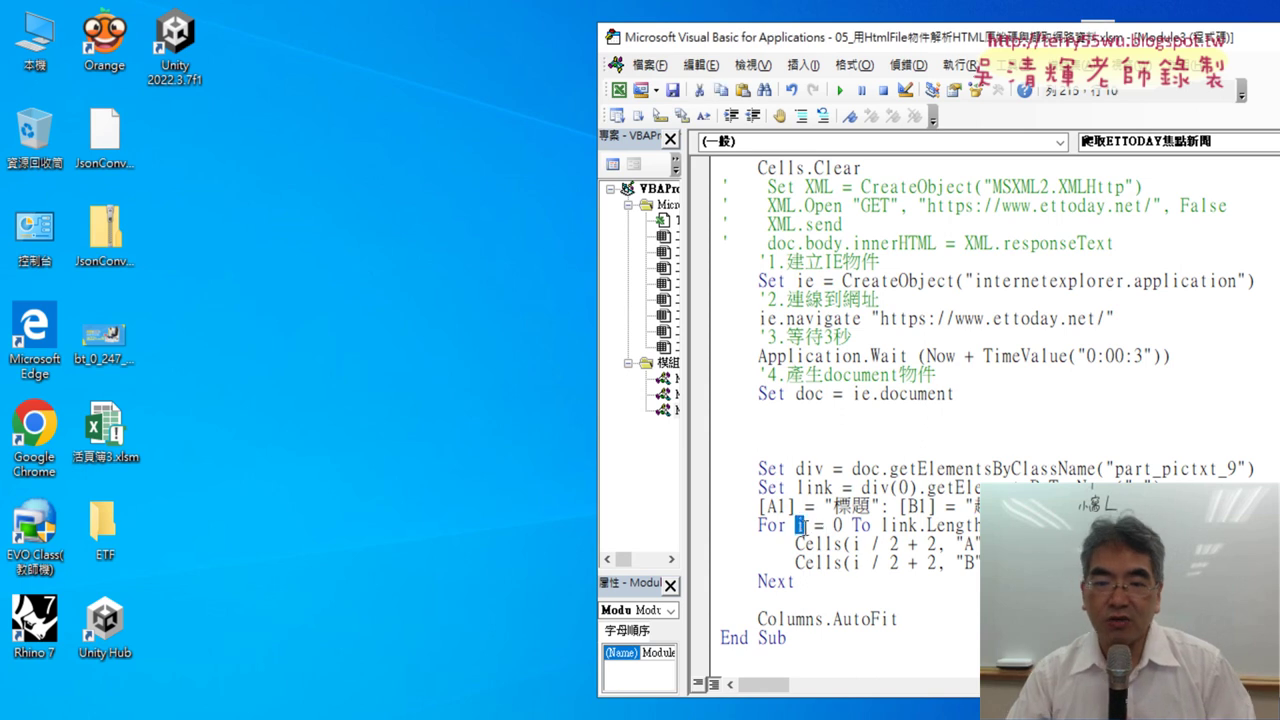
{"action": "left_click", "coordinate": [800, 433]}
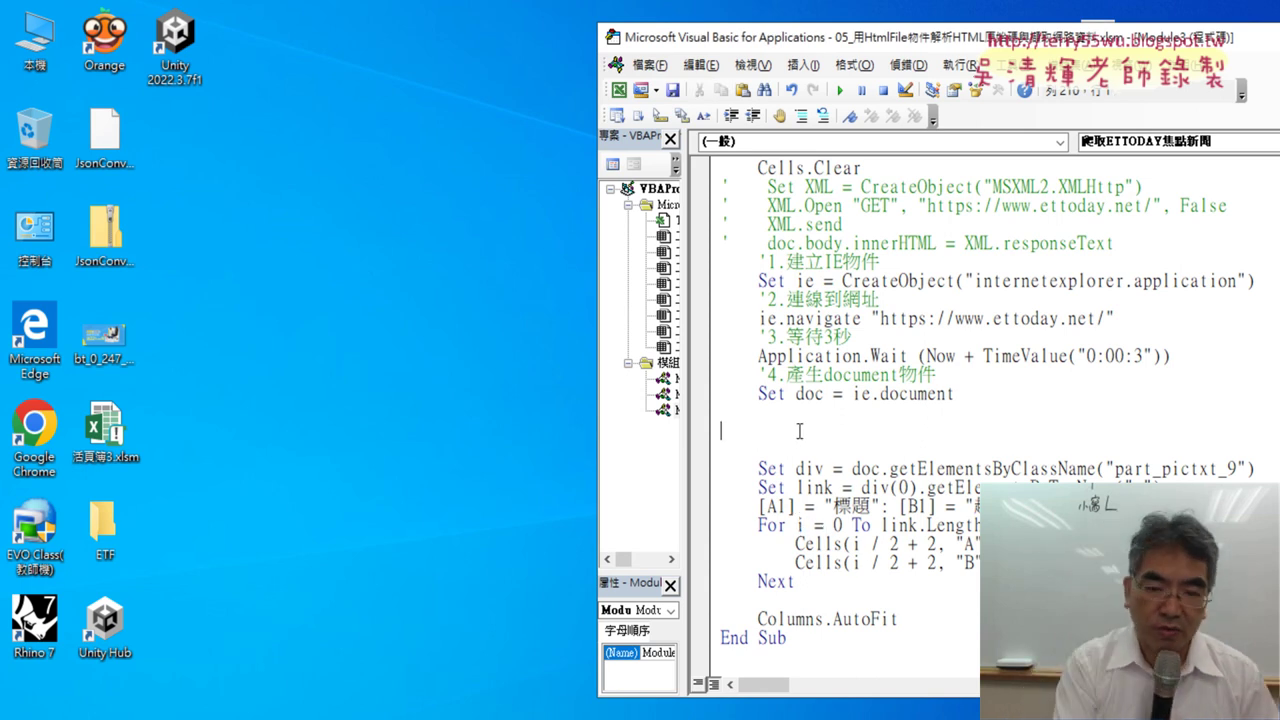
{"action": "key", "text": "Tab"}
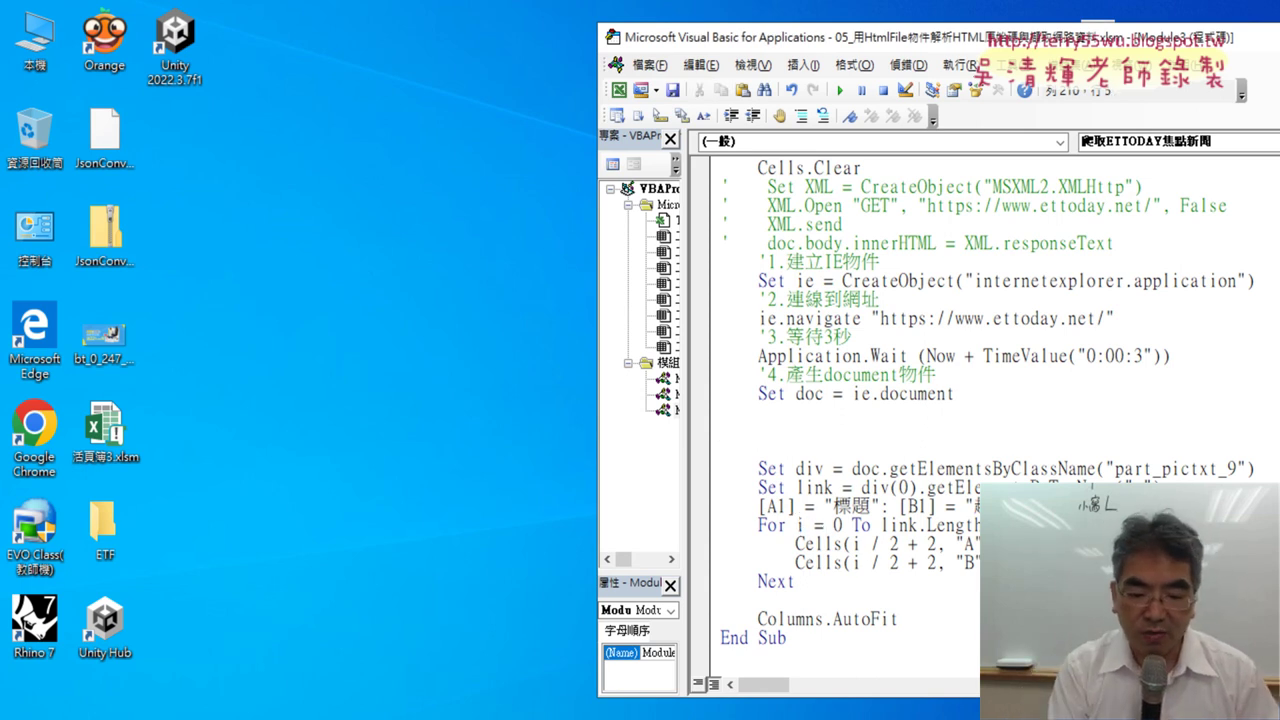
{"action": "type", "text": "fo"}
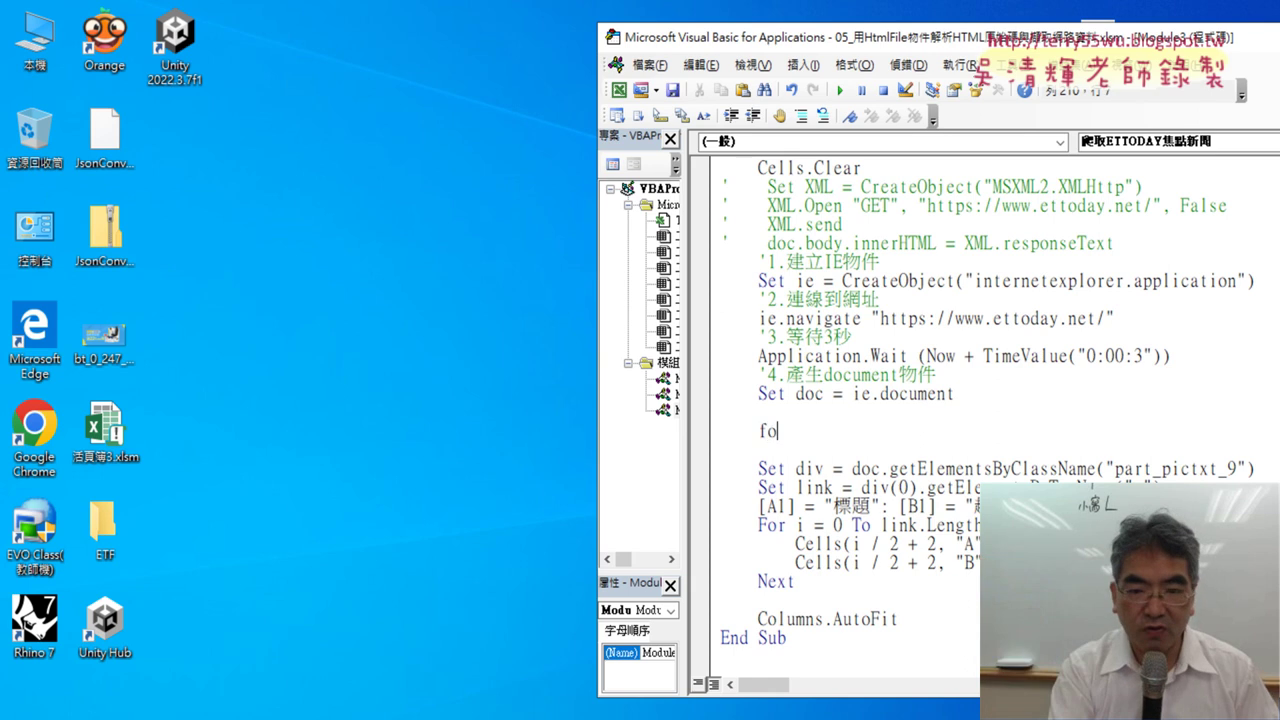
{"action": "type", "text": "r "}
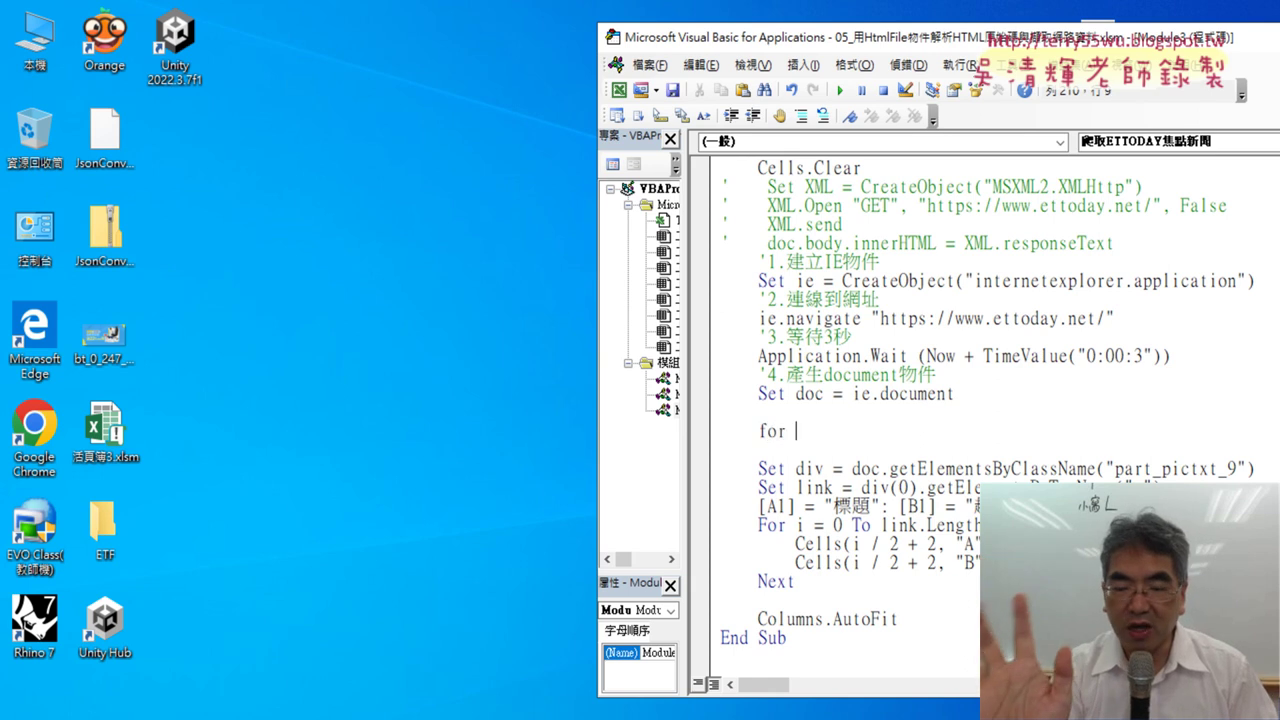
{"action": "type", "text": "j "}
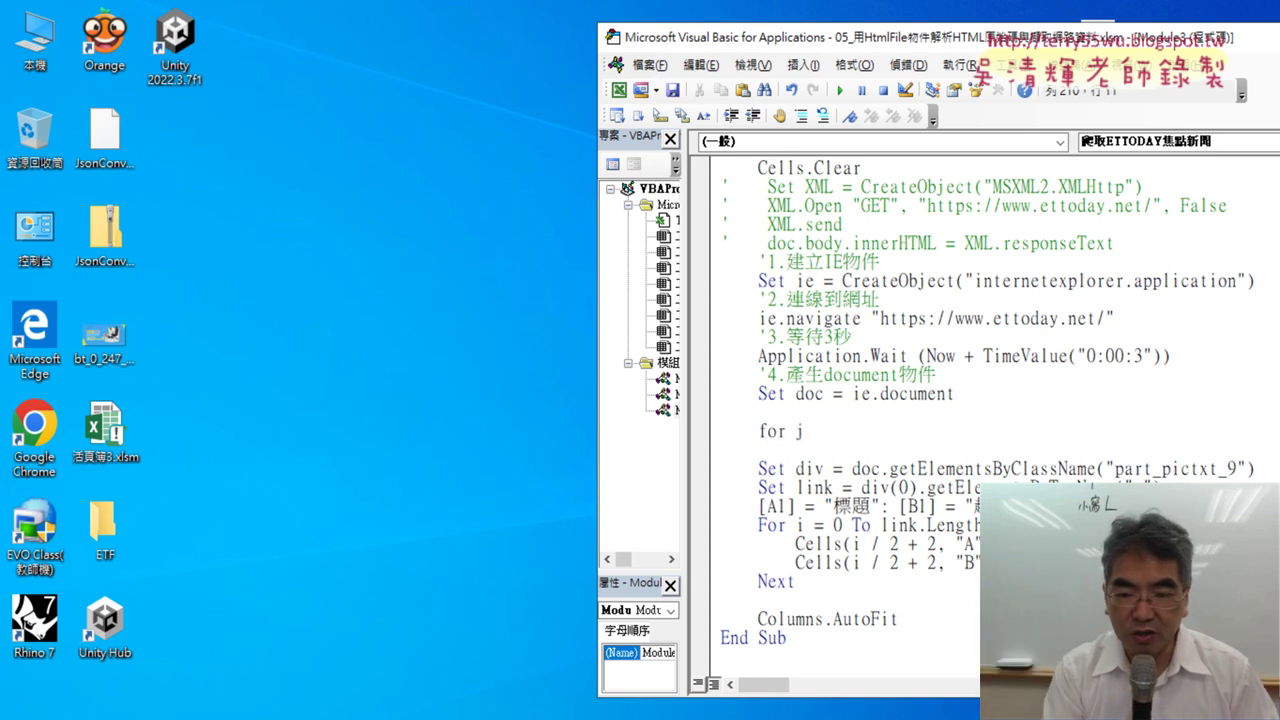
{"action": "type", "text": "=0"}
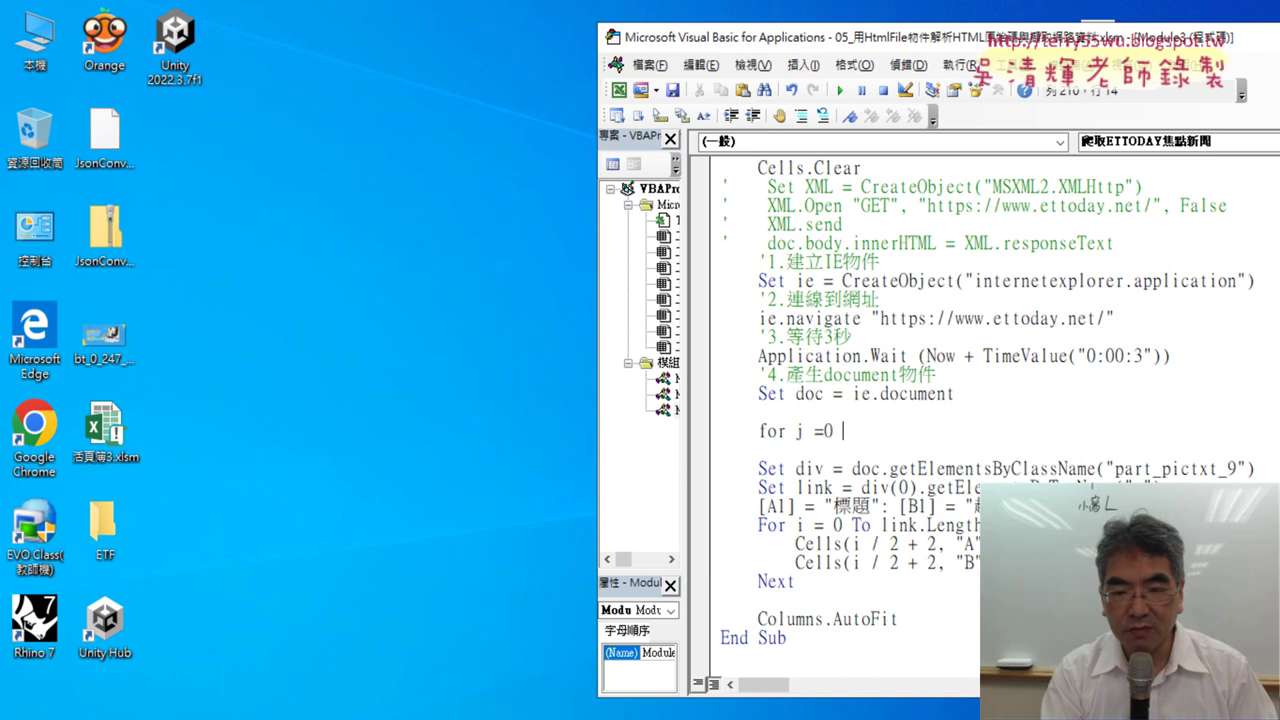
{"action": "type", "text": " to 3"}
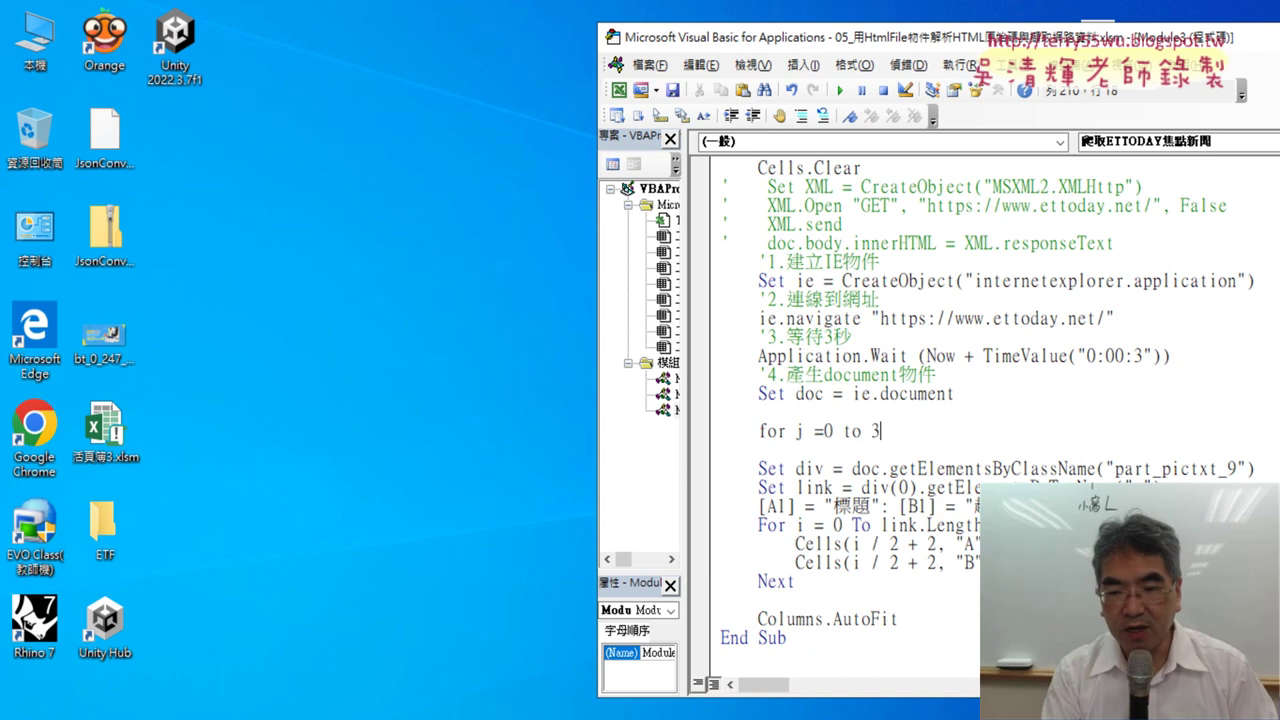
{"action": "key", "text": "Return"}
{"action": "key", "text": "Return"}
{"action": "type", "text": "e"}
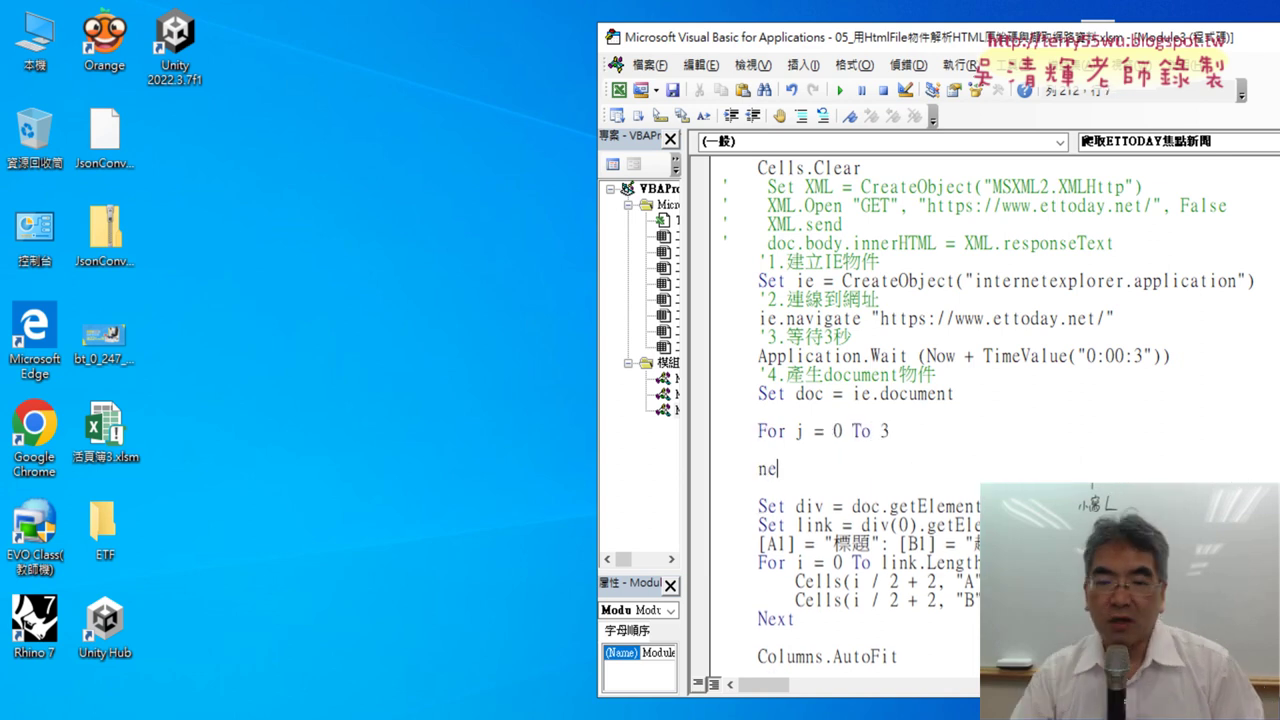
{"action": "type", "text": "xt"}
{"action": "left_click", "coordinate": [890, 600]}
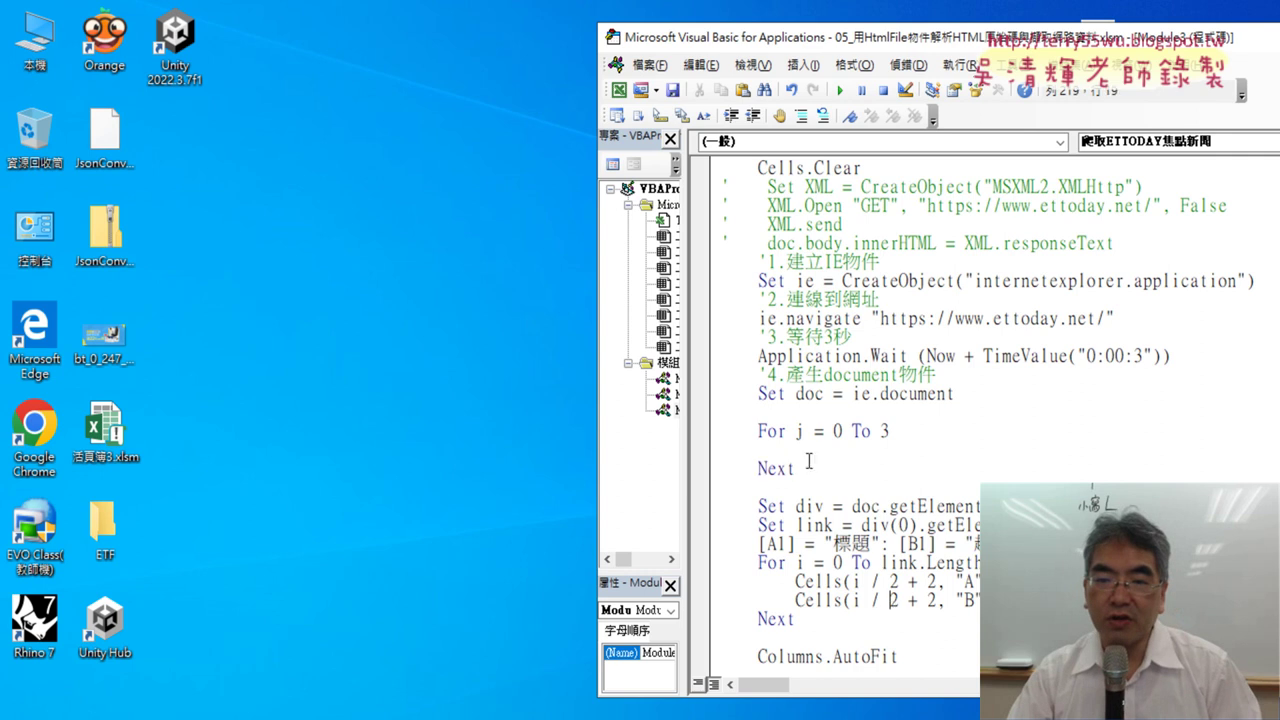
Step: Move the headline block inside the j loop, indent it, change div(0) to div(j), and return to Excel
{"action": "scroll", "coordinate": [783, 545], "scroll_direction": "down", "scroll_amount": 1}
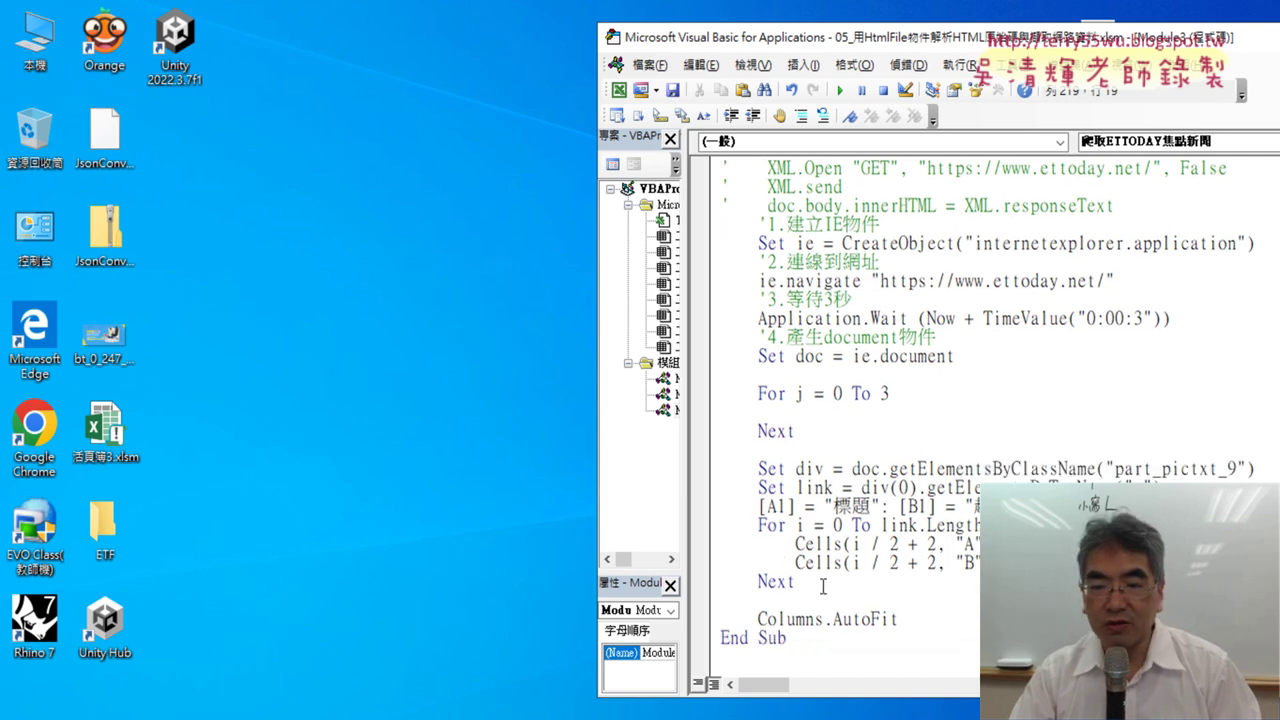
{"action": "left_click_drag", "start_coordinate": [796, 581], "coordinate": [713, 480]}
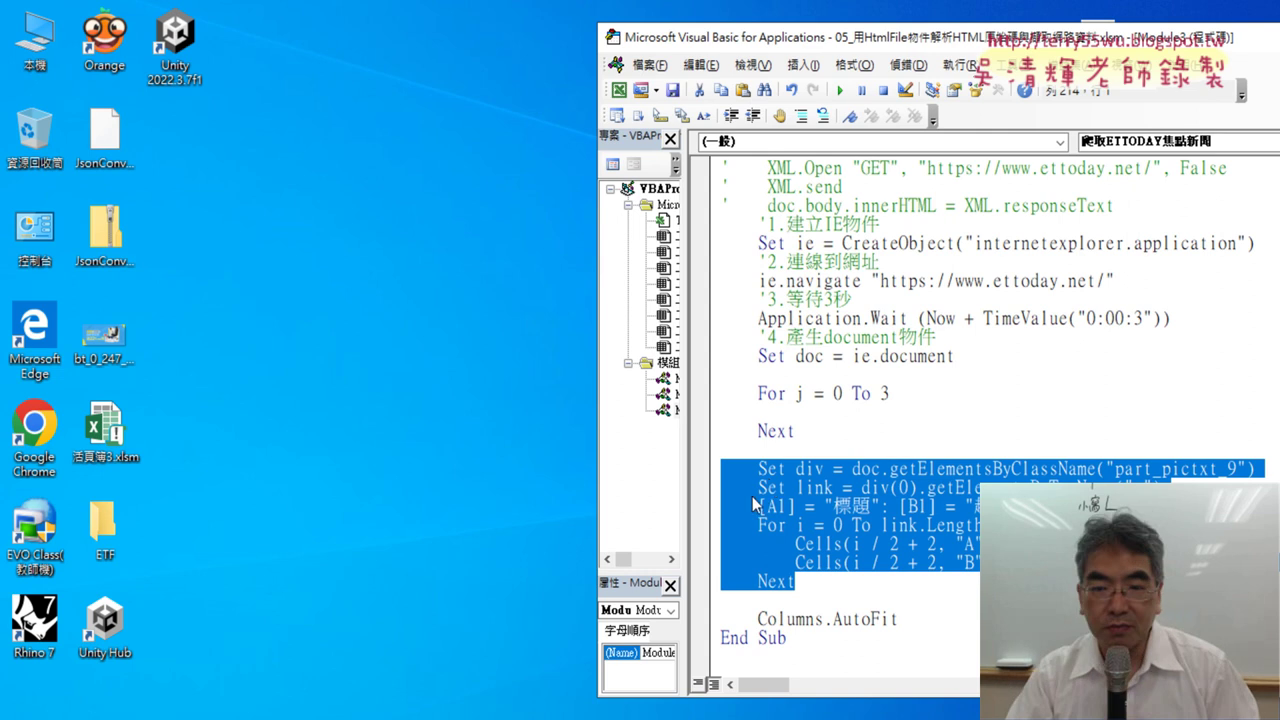
{"action": "left_click_drag", "start_coordinate": [752, 496], "coordinate": [724, 412]}
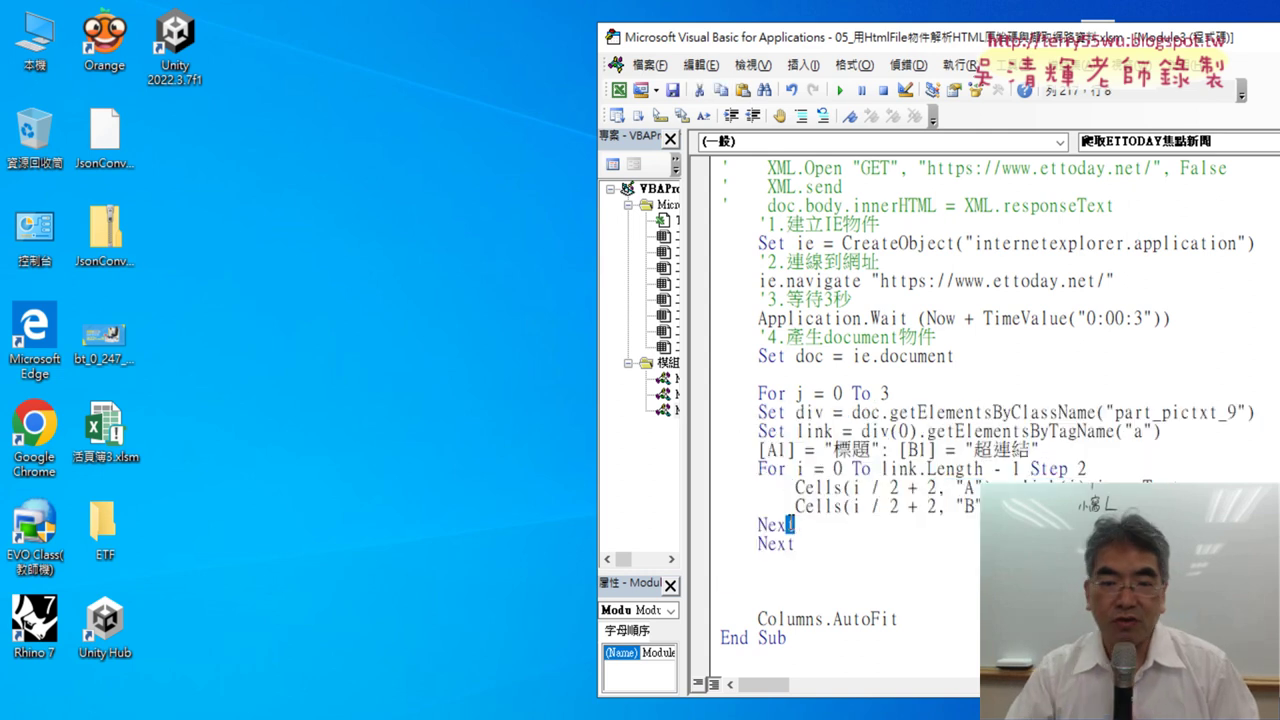
{"action": "left_click_drag", "start_coordinate": [791, 524], "coordinate": [720, 412]}
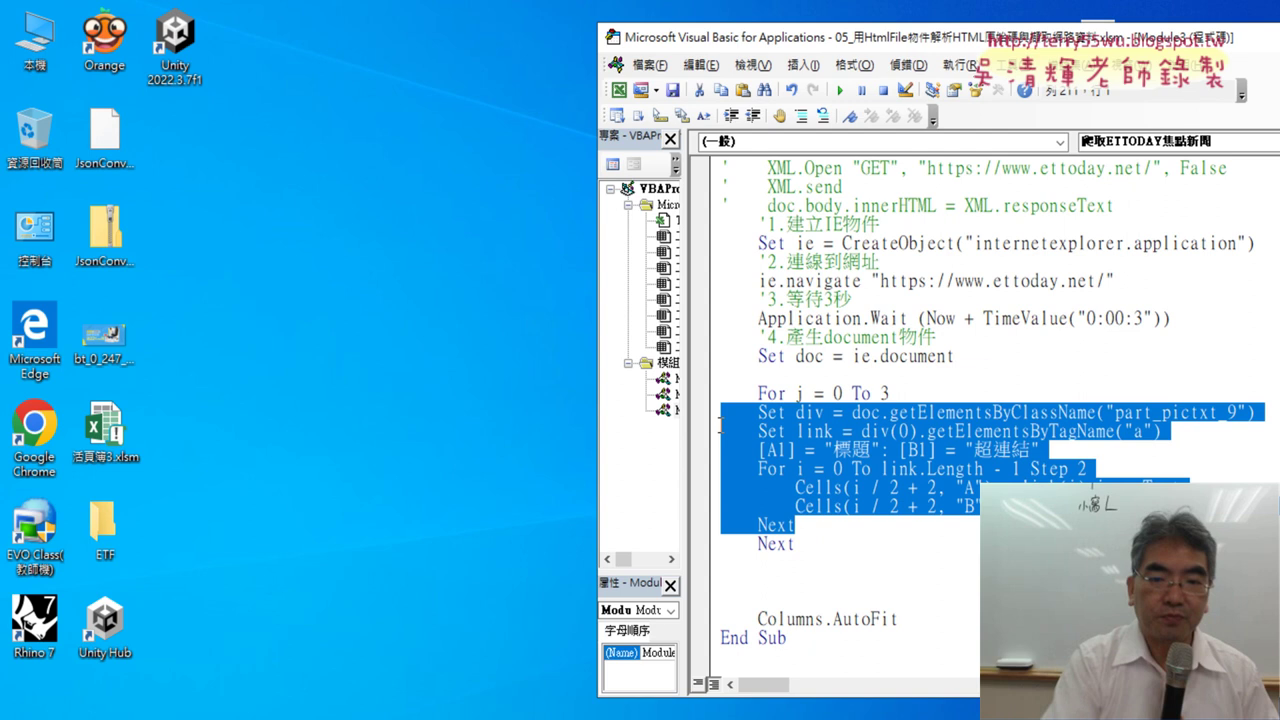
{"action": "key", "text": "Tab"}
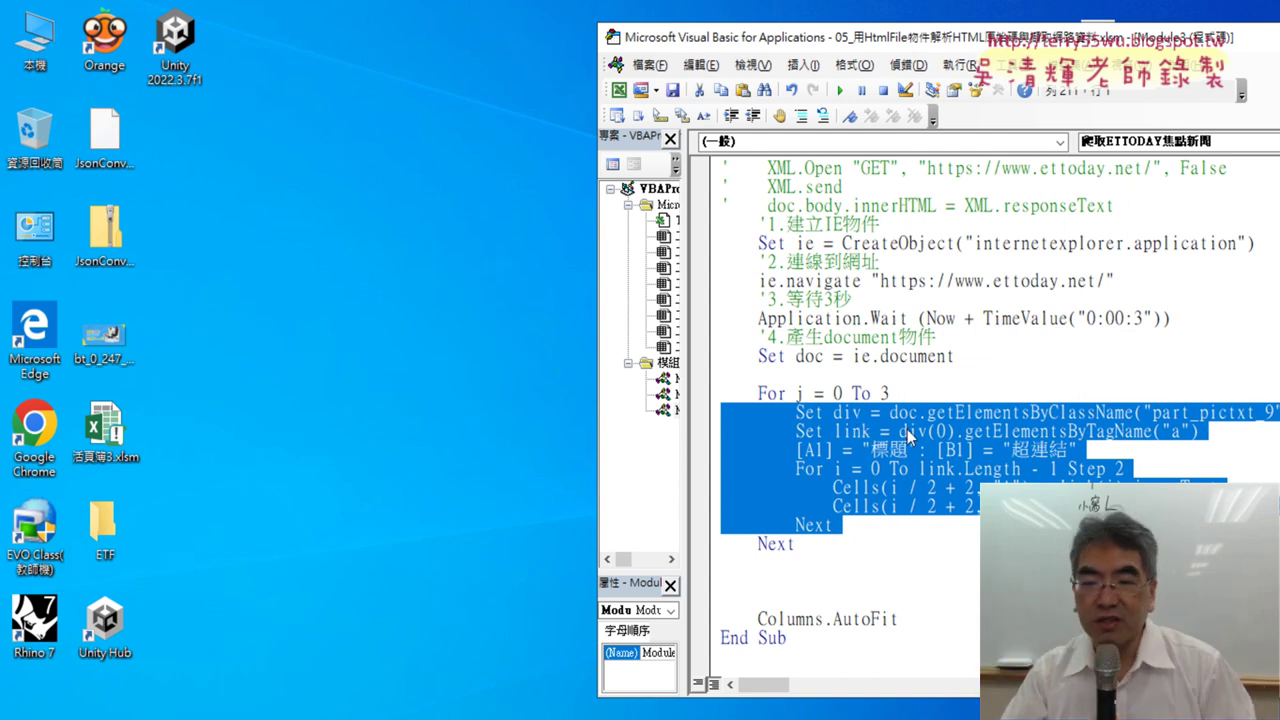
{"action": "left_click", "coordinate": [944, 431]}
{"action": "double_click", "coordinate": [942, 431]}
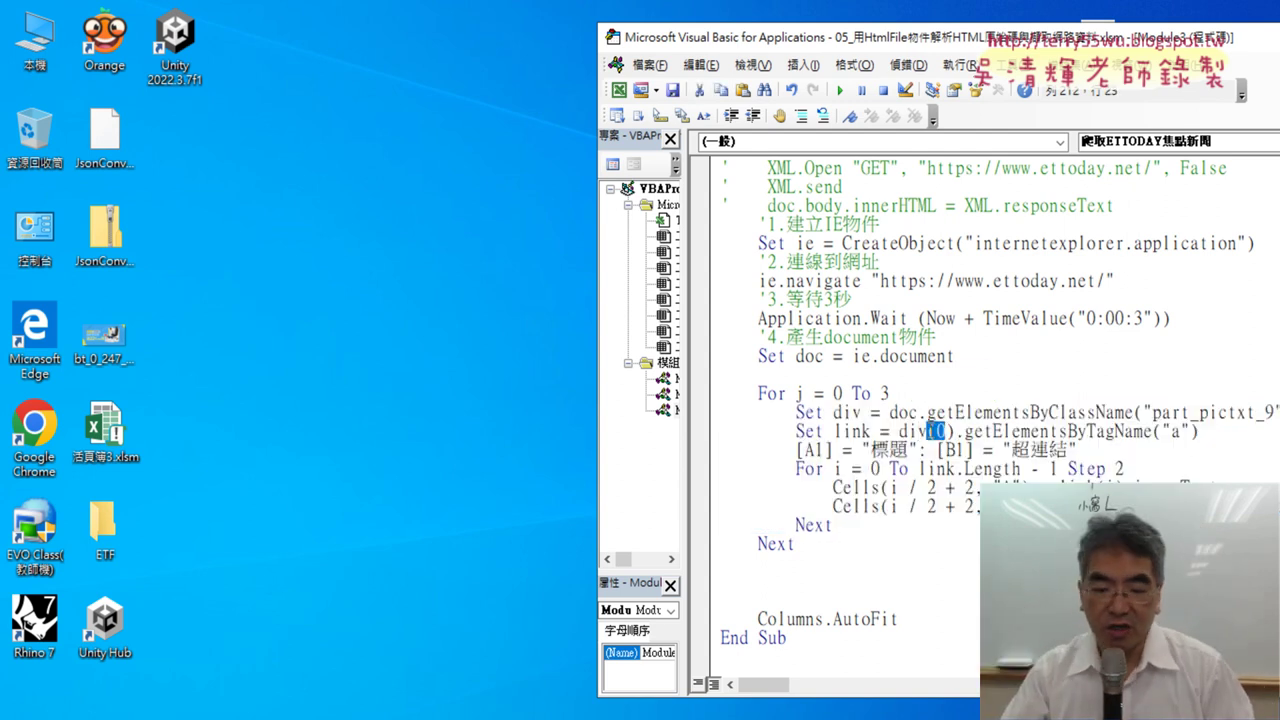
{"action": "type", "text": "j"}
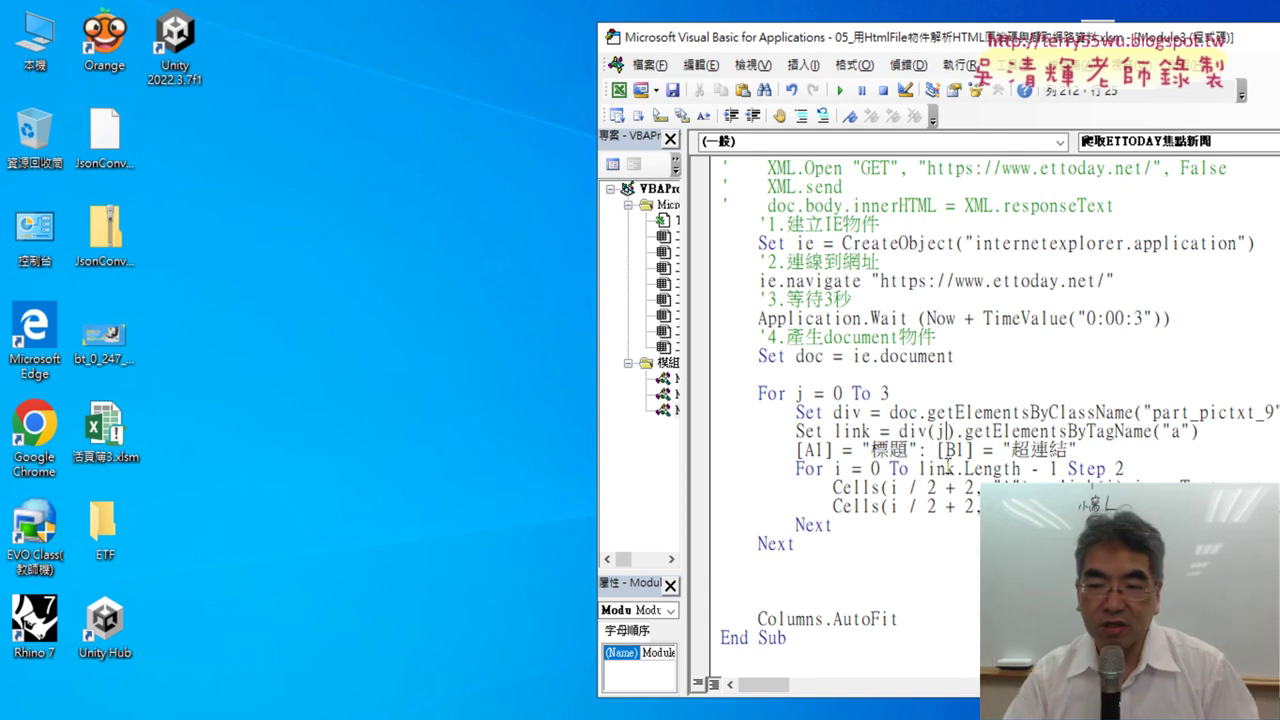
{"action": "left_click_drag", "start_coordinate": [974, 487], "coordinate": [890, 487]}
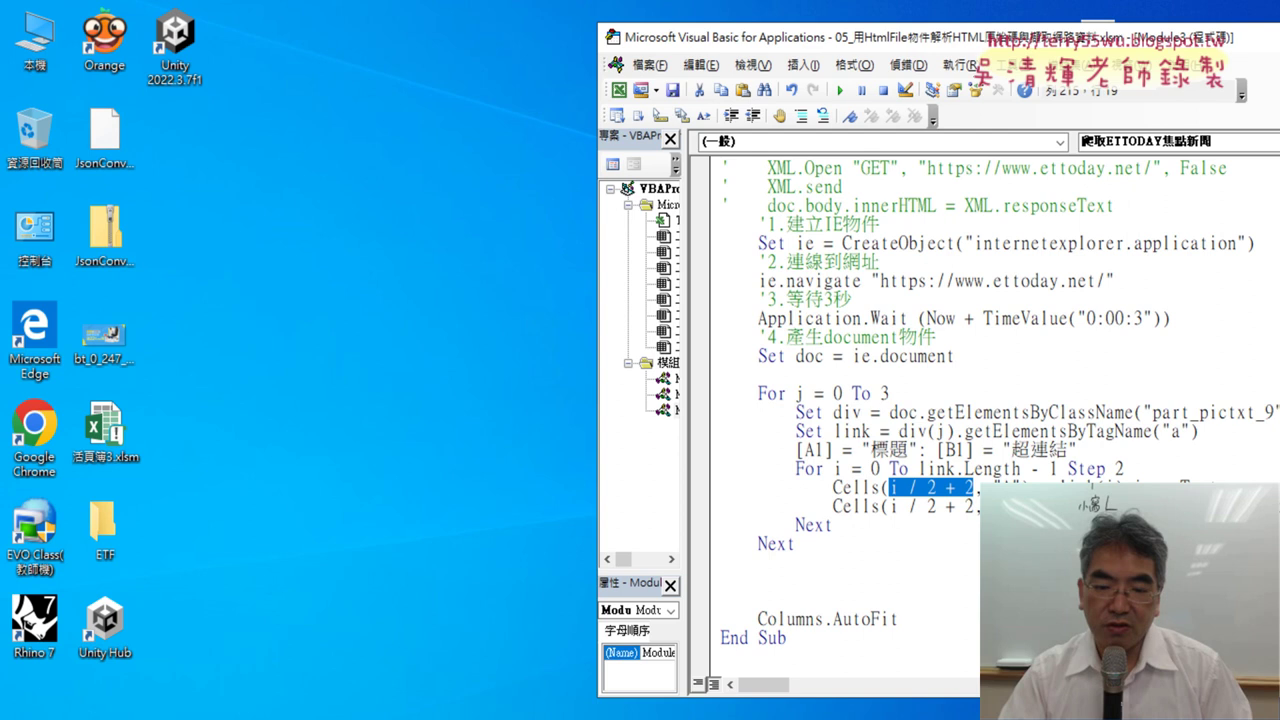
{"action": "key", "text": "alt+F11"}
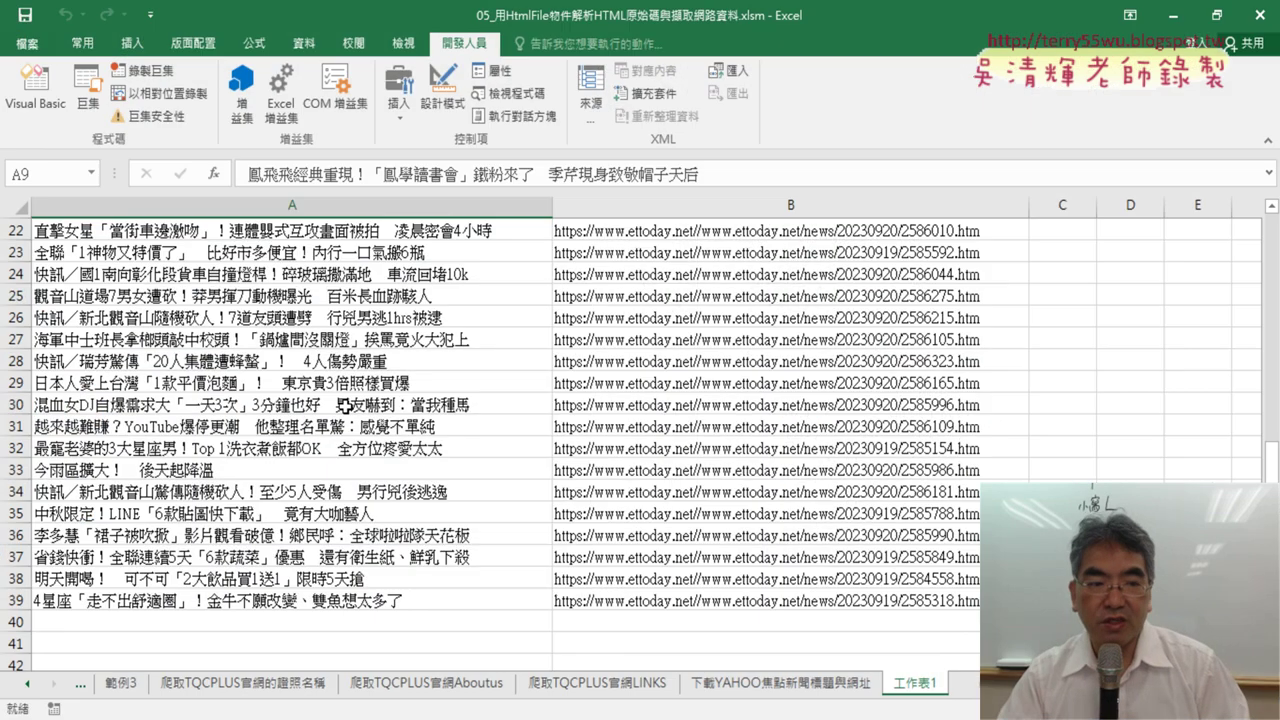
Step: Run the headline-scraping macro with F5 and check the headlines in A2:A11
{"action": "left_click", "coordinate": [35, 88]}
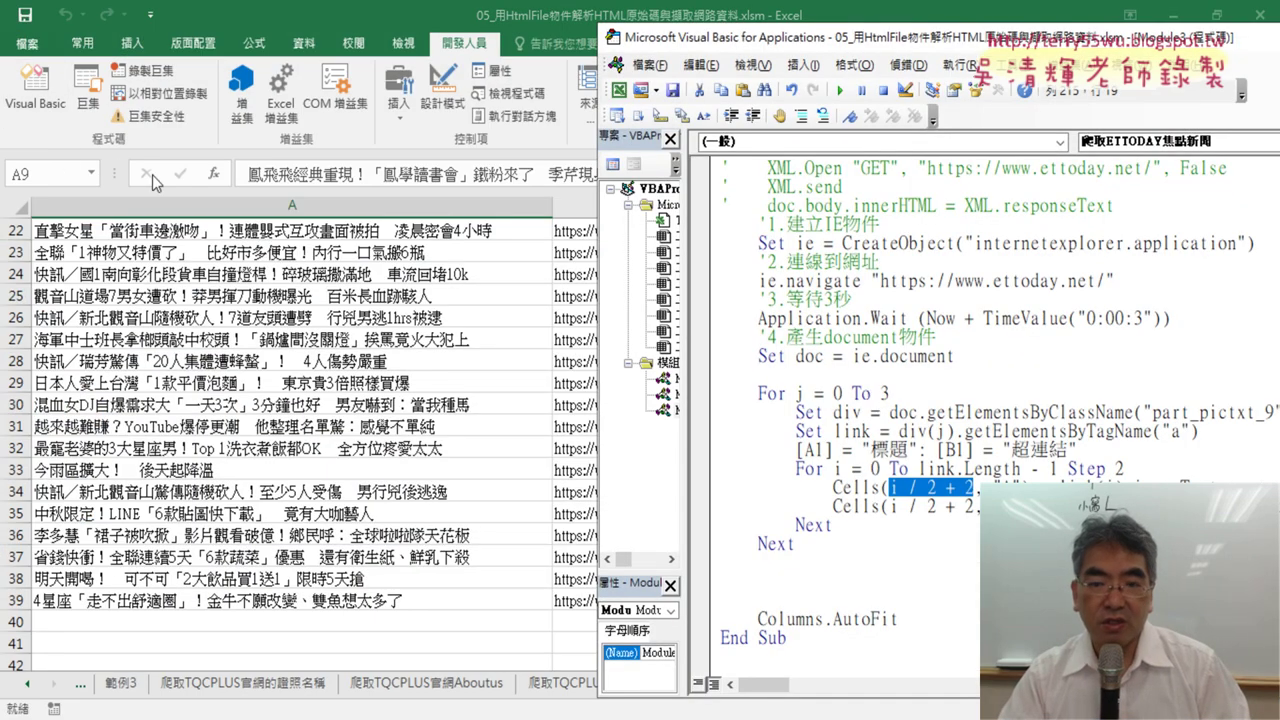
{"action": "key", "text": "F5"}
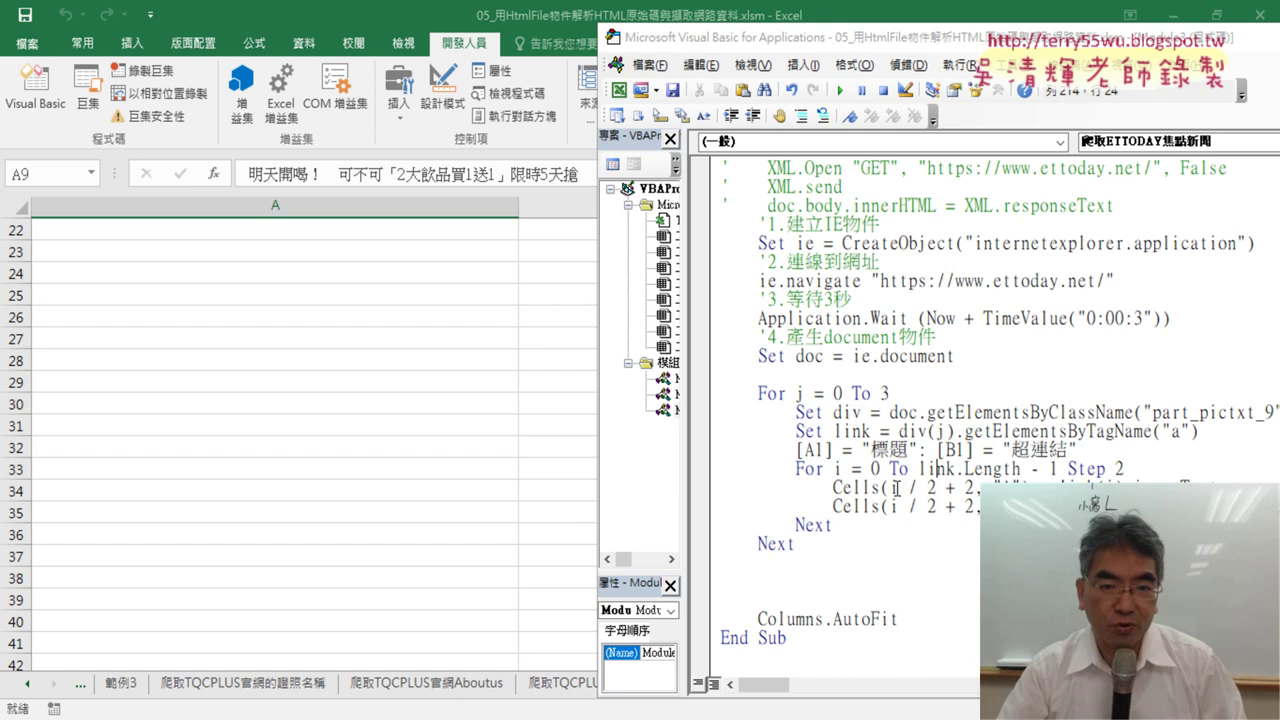
{"action": "left_click", "coordinate": [266, 343]}
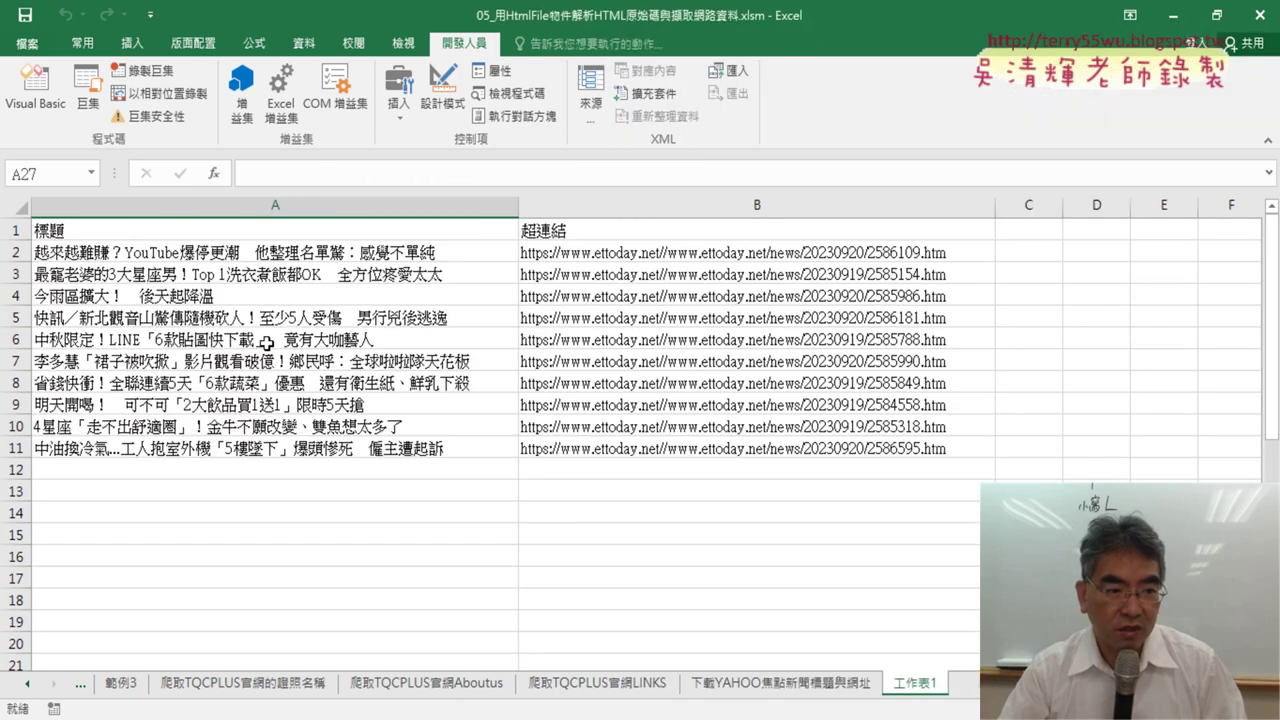
{"action": "left_click_drag", "start_coordinate": [245, 256], "coordinate": [224, 442]}
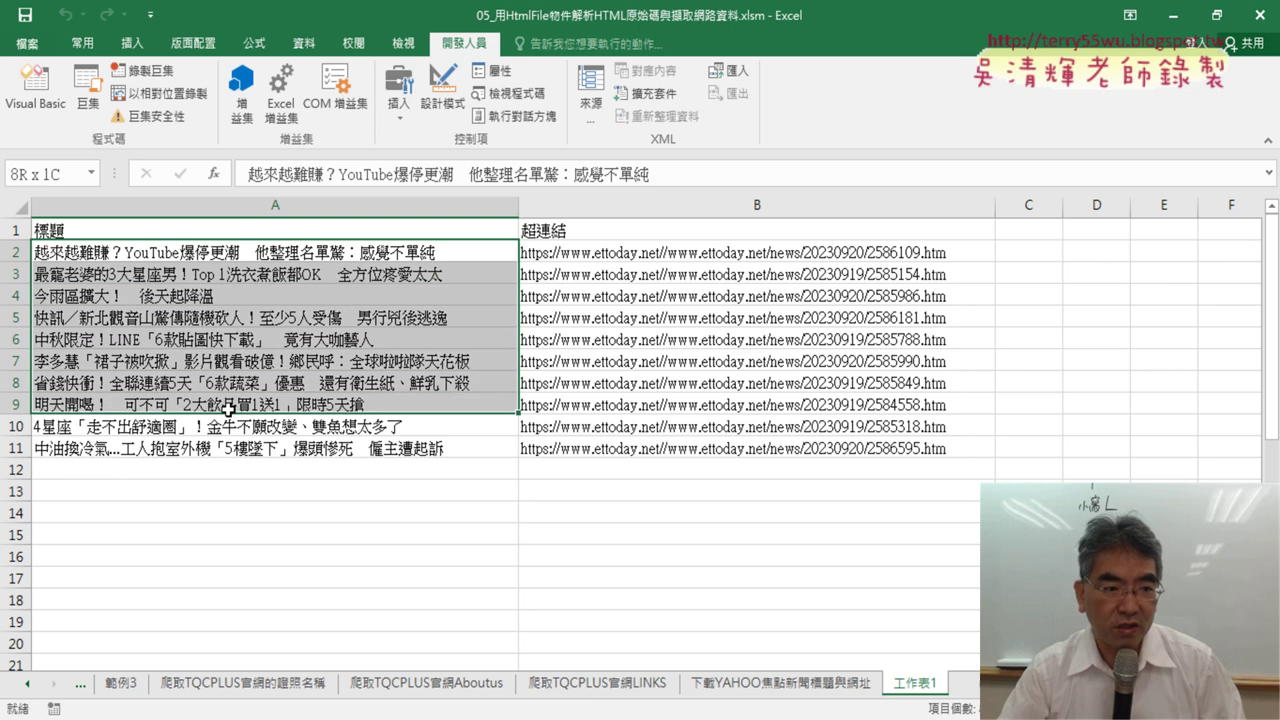
Step: Insert a blank line above the 'For j = 0 To 3' loop in the macro
{"action": "left_click", "coordinate": [35, 85]}
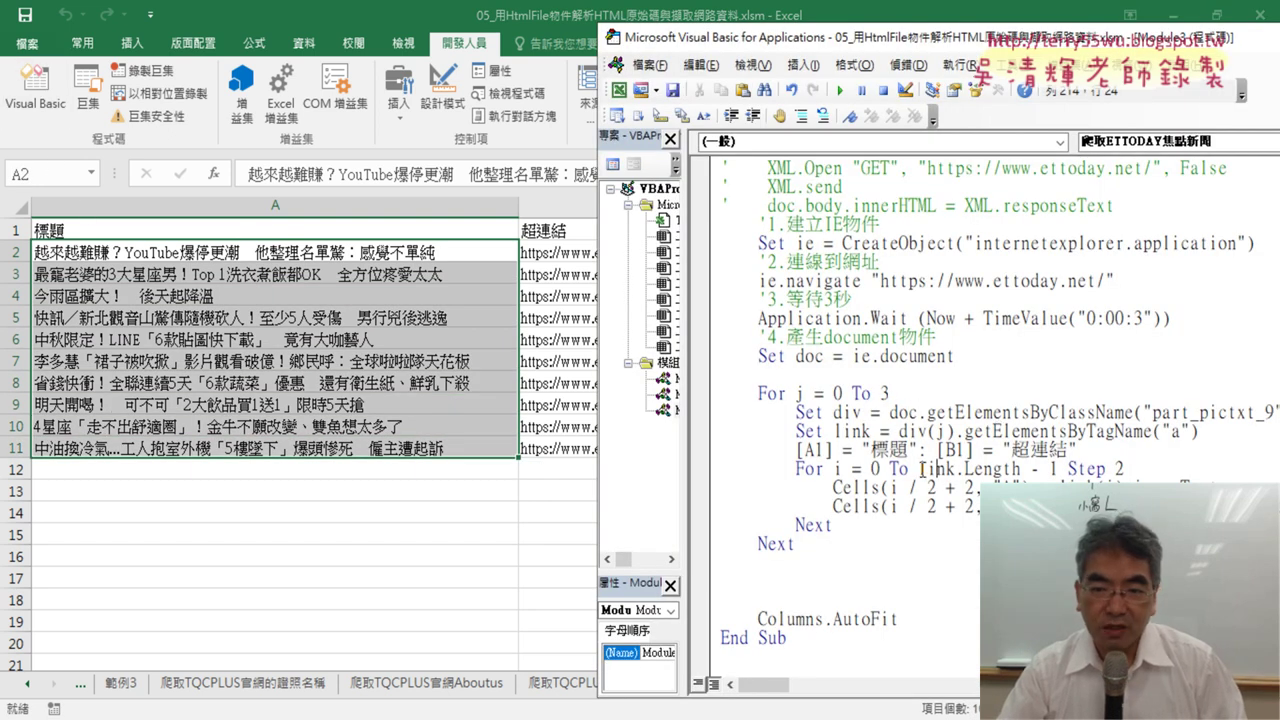
{"action": "left_click_drag", "start_coordinate": [889, 487], "coordinate": [975, 487]}
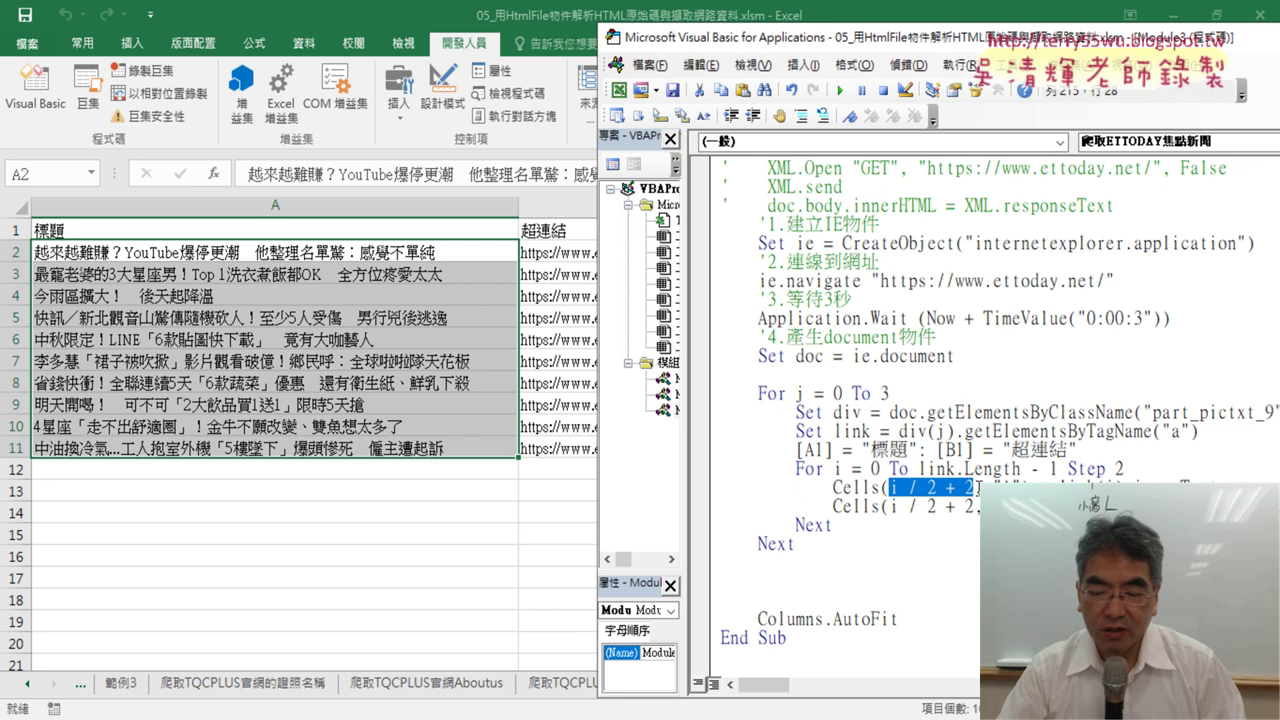
{"action": "left_click", "coordinate": [967, 375]}
{"action": "key", "text": "Return"}
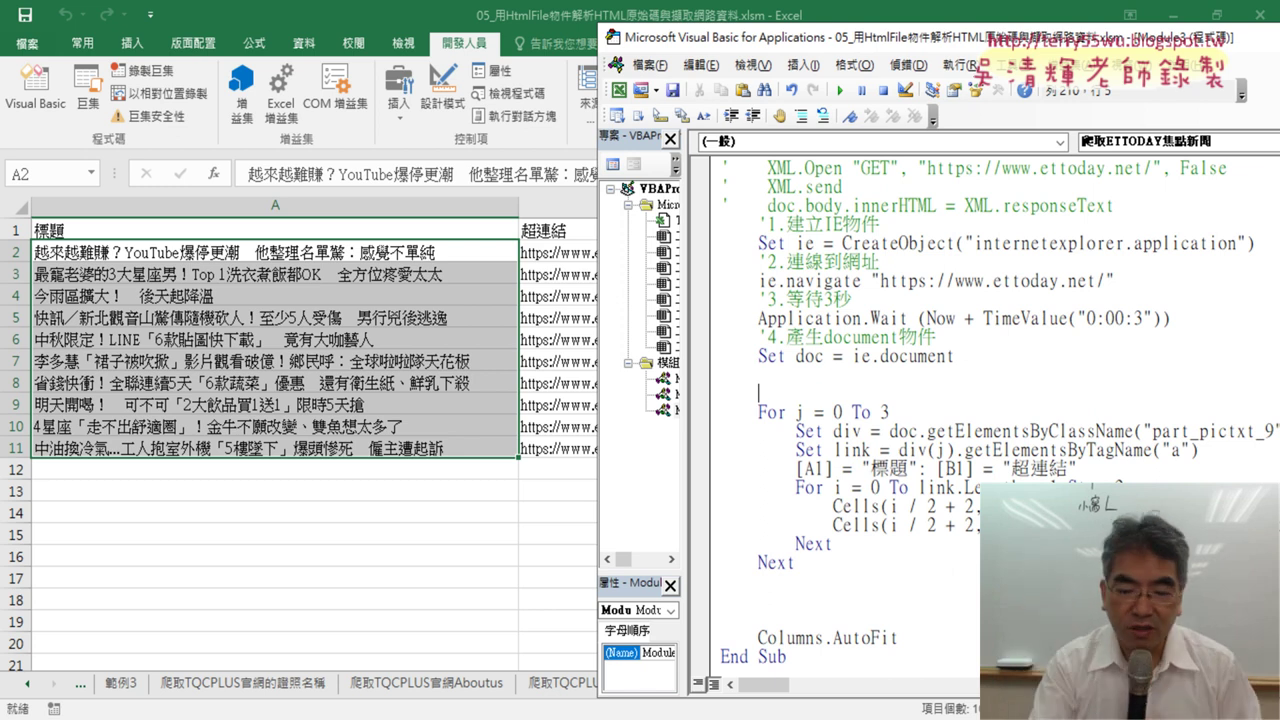
Step: Add 'k = 2' above the loop and replace 'i / 2 + 2' with k in both Cells lines
{"action": "type", "text": "k"}
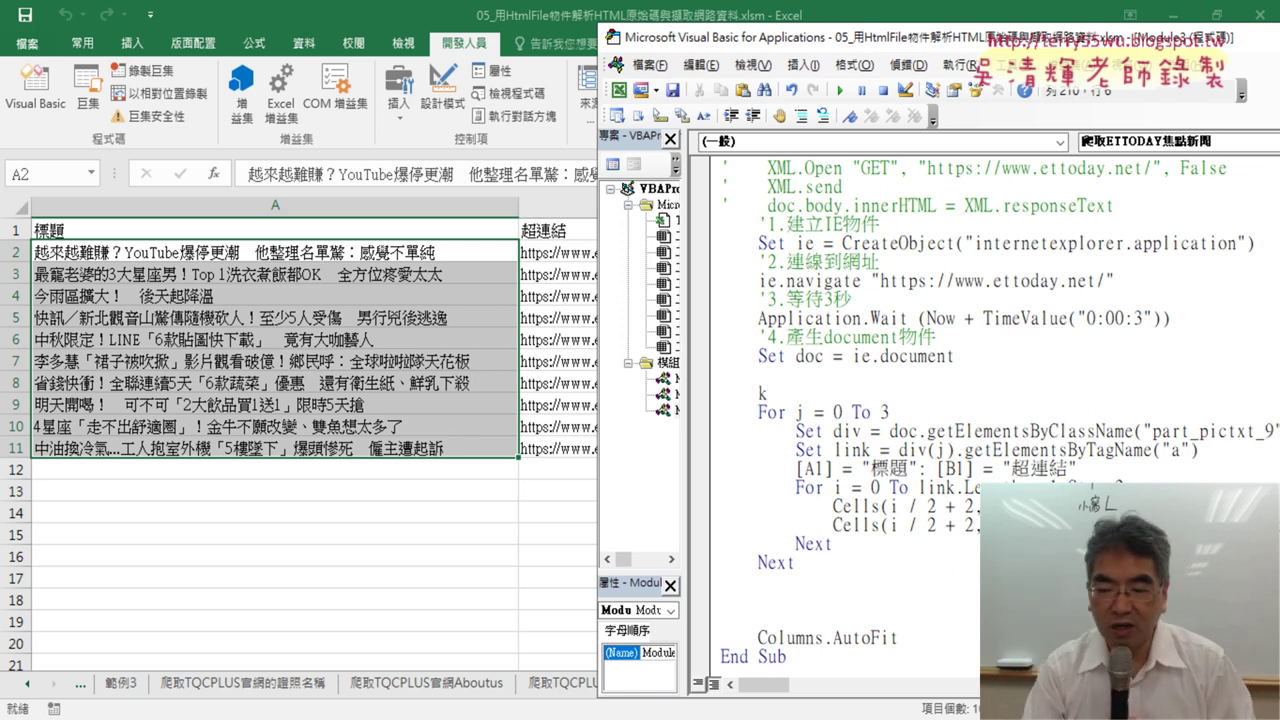
{"action": "type", "text": "=2"}
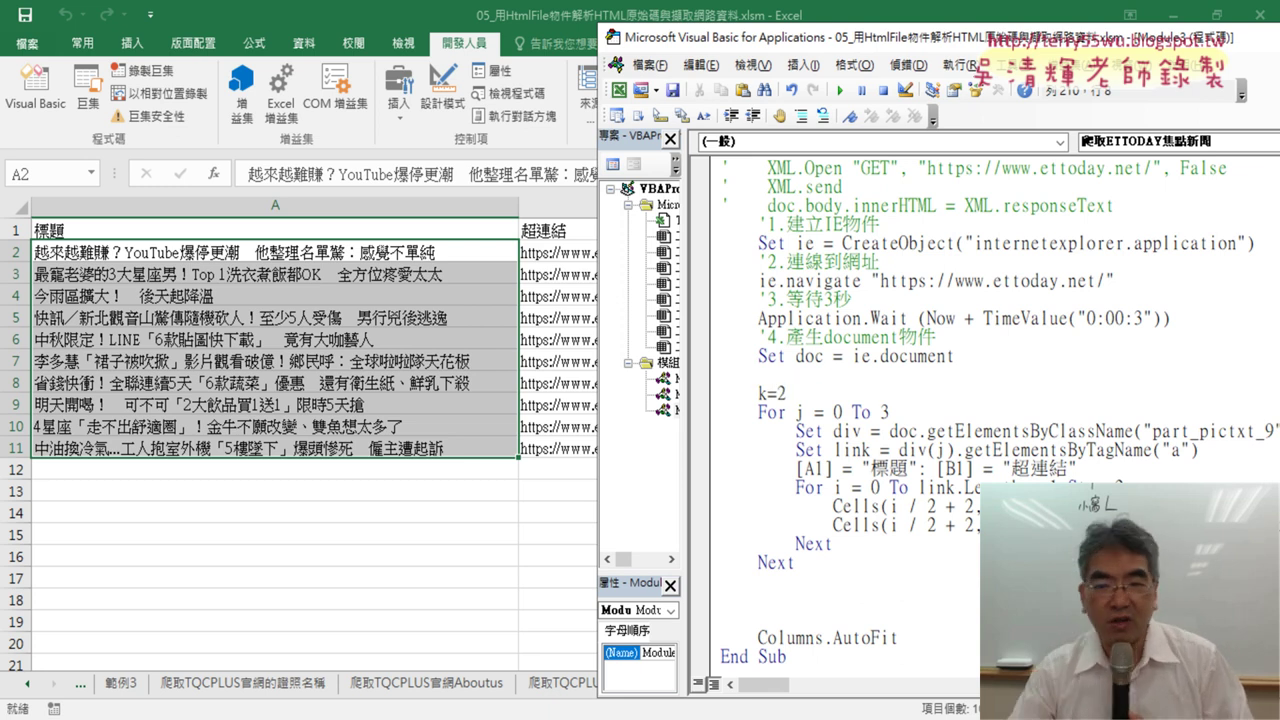
{"action": "double_click", "coordinate": [970, 506]}
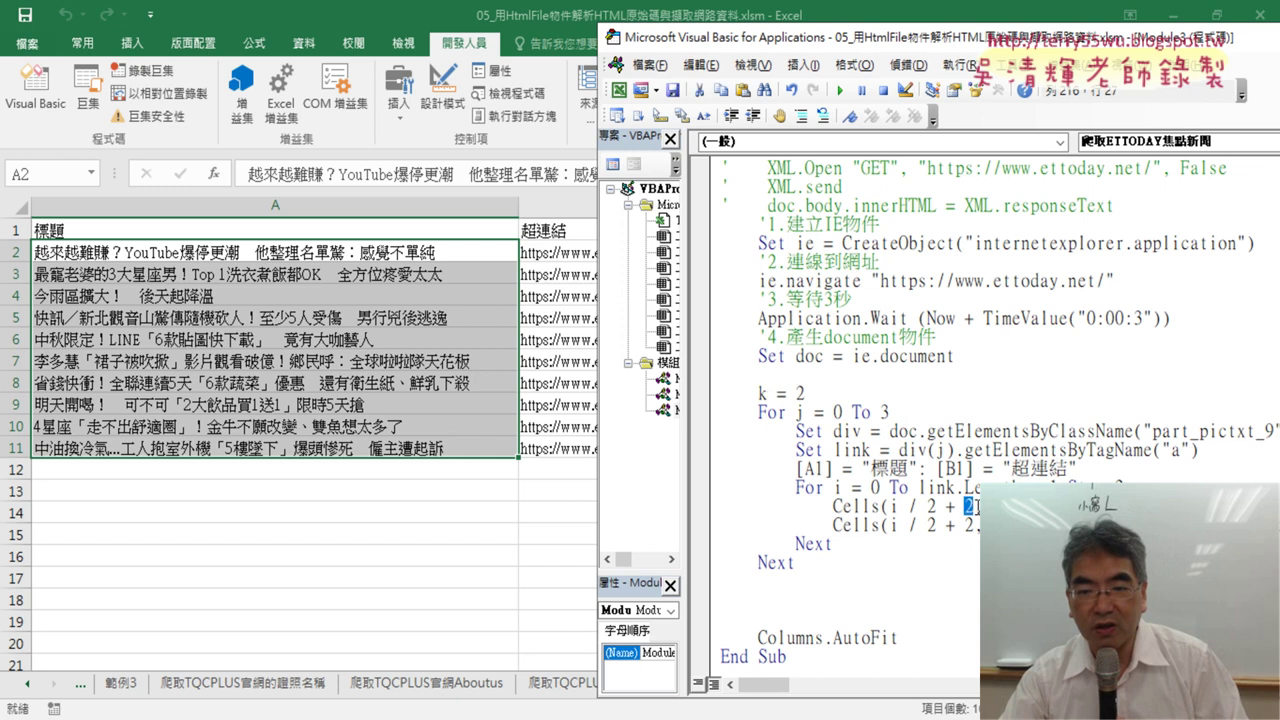
{"action": "key", "text": "shift+Left"}
{"action": "key", "text": "shift+Left"}
{"action": "key", "text": "shift+Left"}
{"action": "key", "text": "shift+Left"}
{"action": "key", "text": "shift+Left"}
{"action": "key", "text": "shift+Left"}
{"action": "type", "text": "k"}
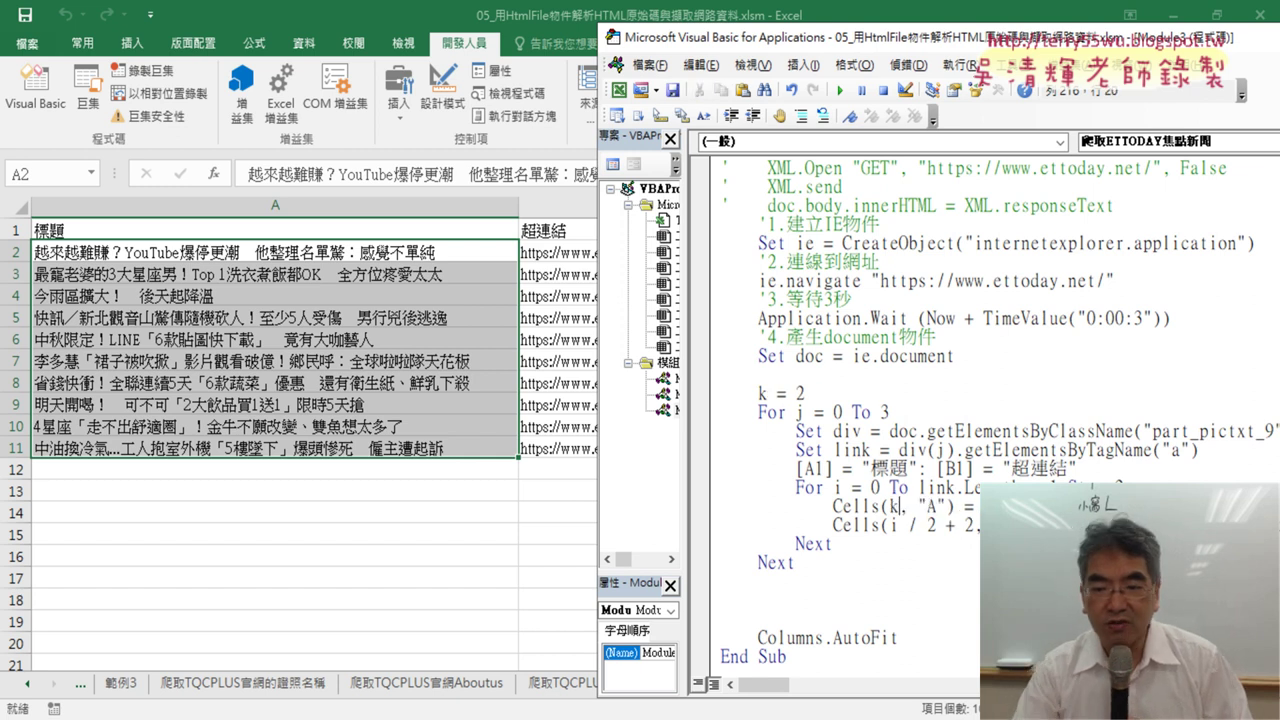
{"action": "key", "text": "Left"}
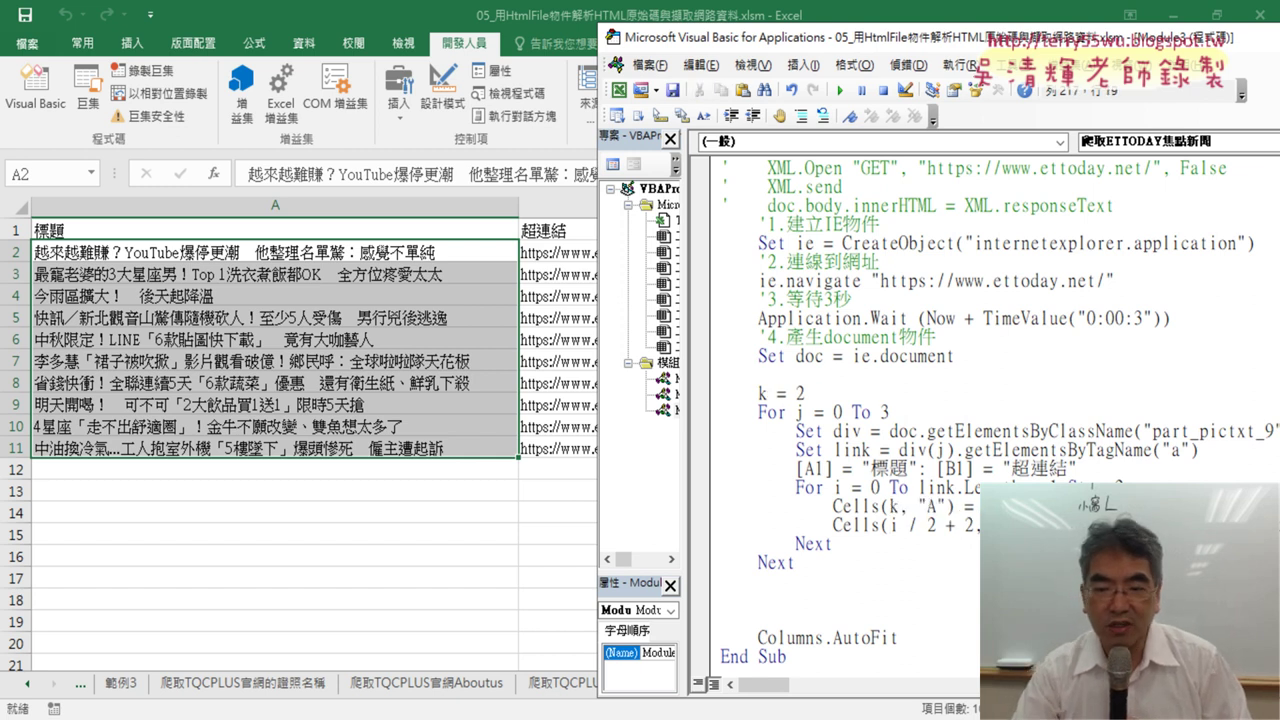
{"action": "key", "text": "shift+Right"}
{"action": "key", "text": "shift+Right"}
{"action": "key", "text": "shift+Right"}
{"action": "key", "text": "shift+Right"}
{"action": "key", "text": "shift+Right"}
{"action": "key", "text": "shift+Right"}
{"action": "key", "text": "shift+Right"}
{"action": "key", "text": "shift+Right"}
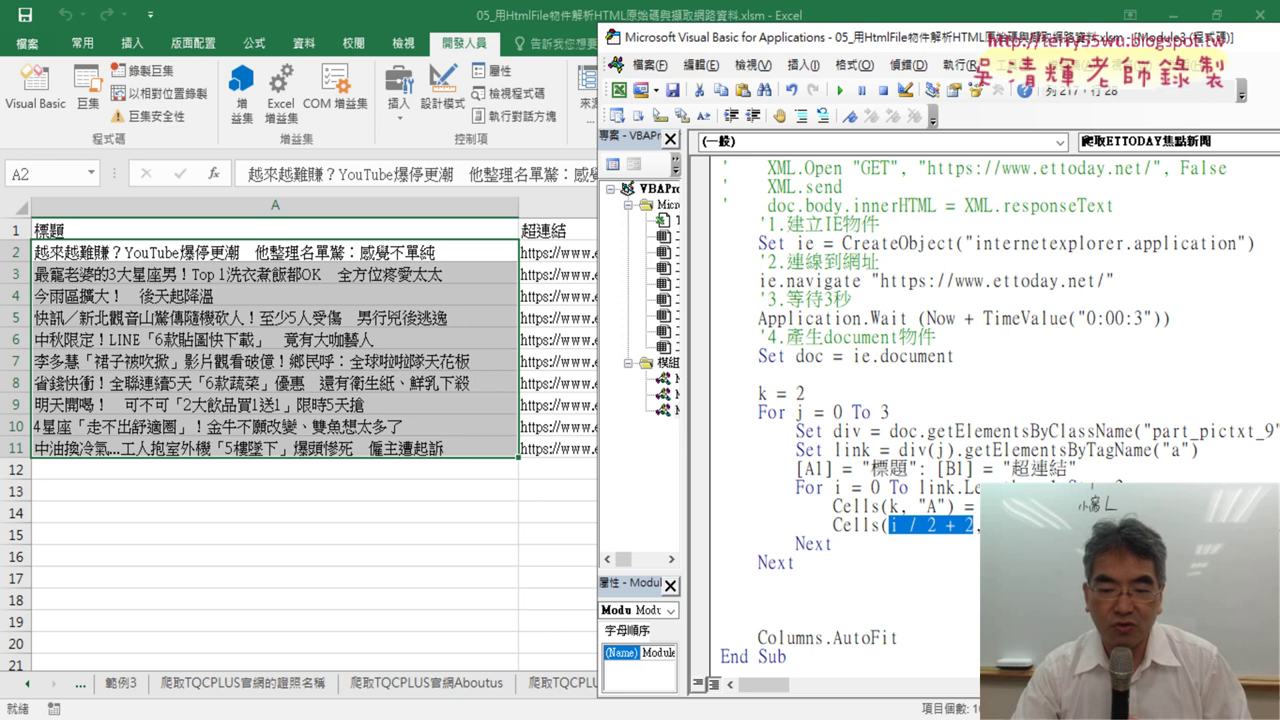
{"action": "type", "text": "k,"}
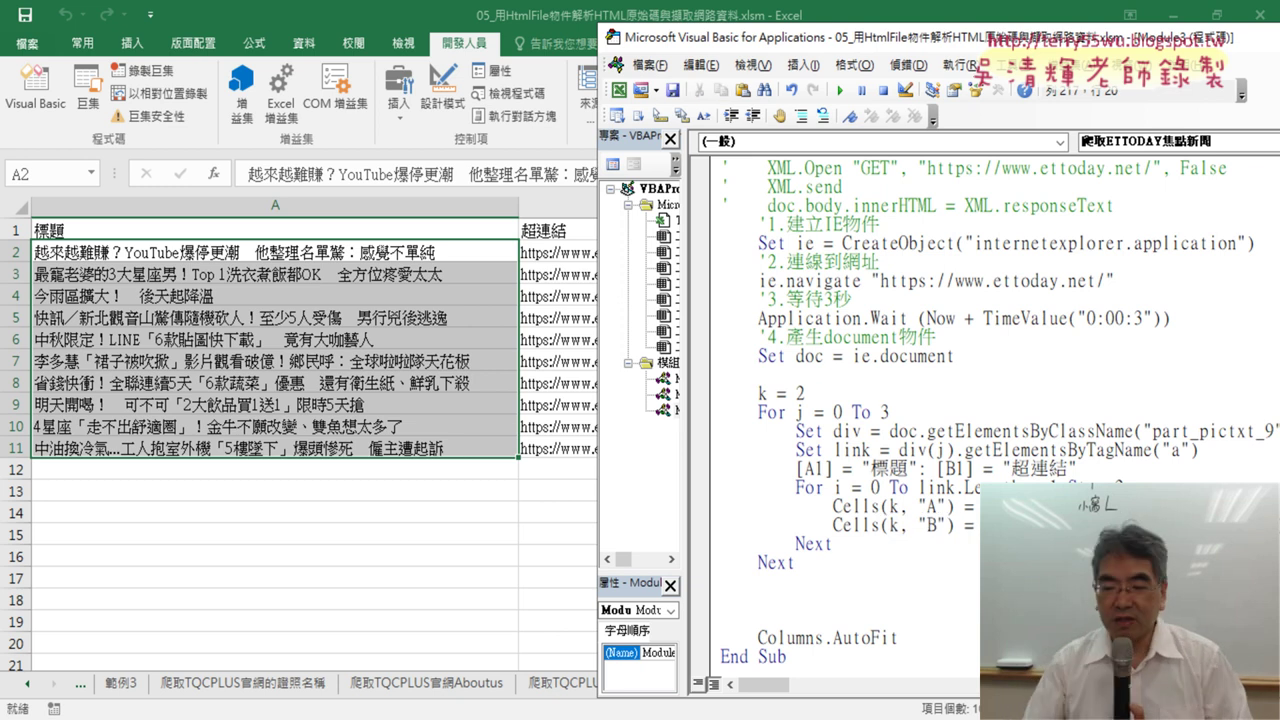
Step: Add 'k = k + 1' after the column B line and rerun the macro
{"action": "key", "text": "End"}
{"action": "key", "text": "Return"}
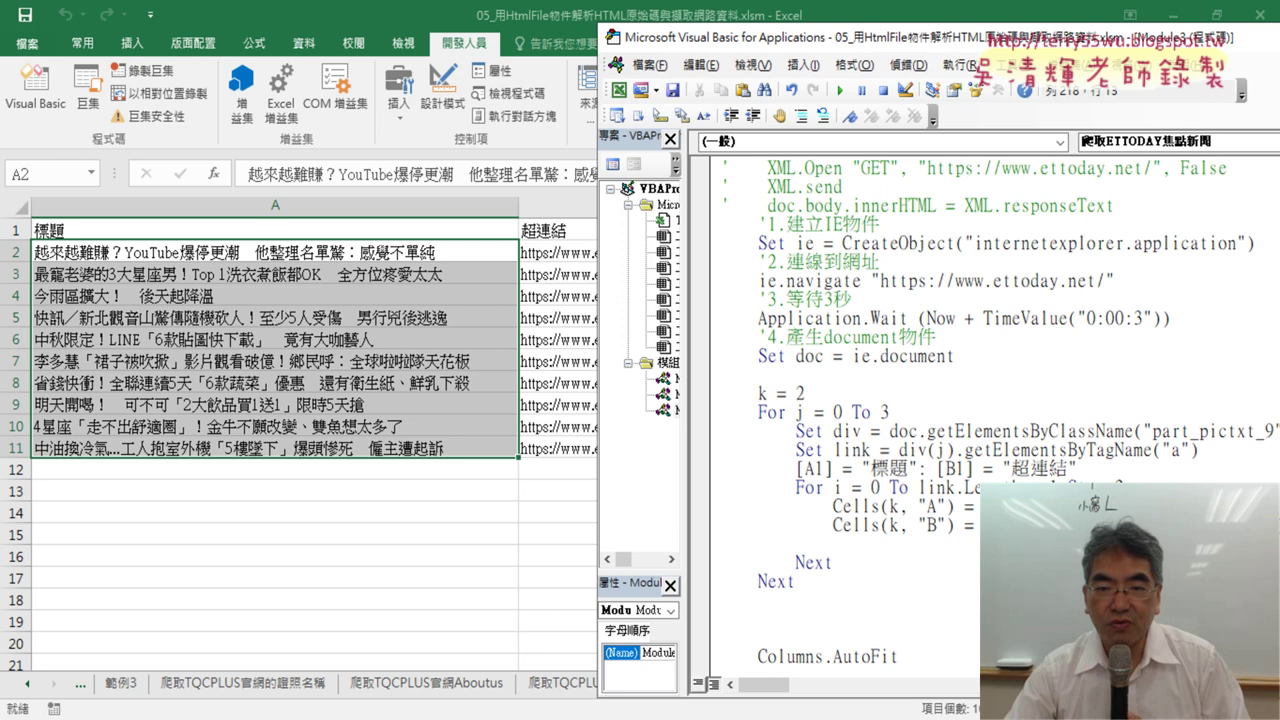
{"action": "left_click_drag", "start_coordinate": [804, 393], "coordinate": [758, 393]}
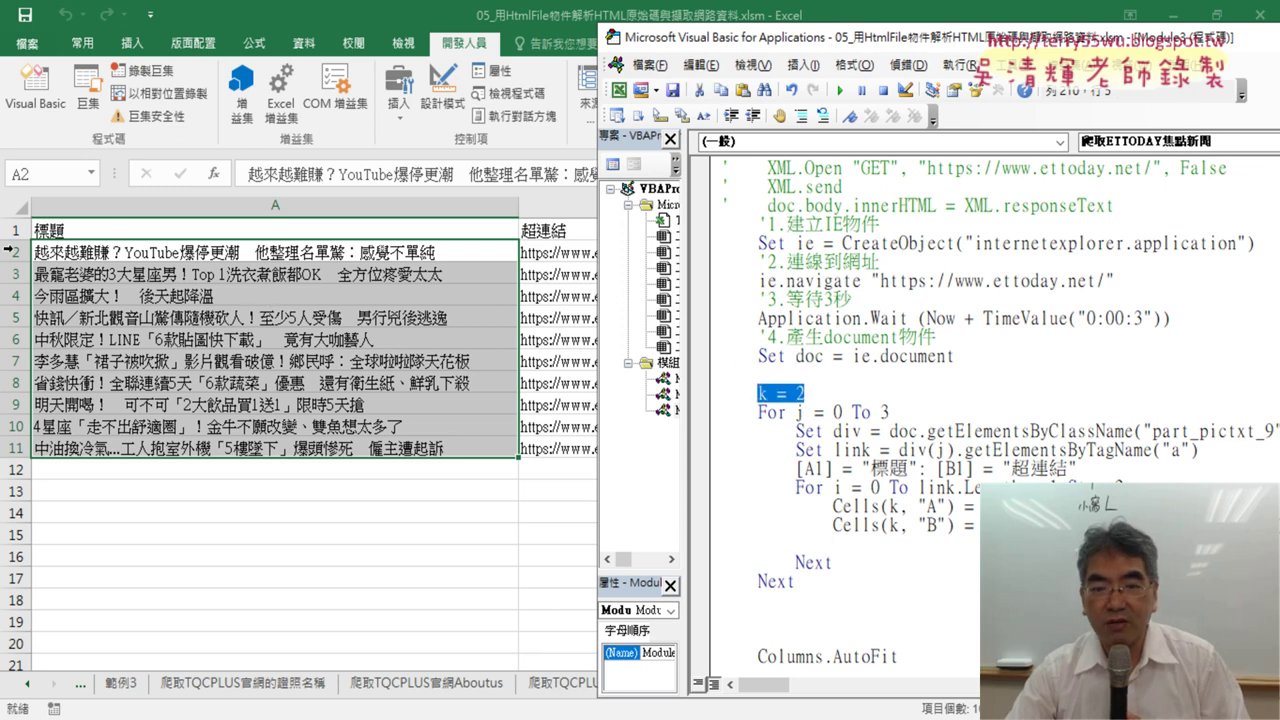
{"action": "left_click", "coordinate": [887, 541]}
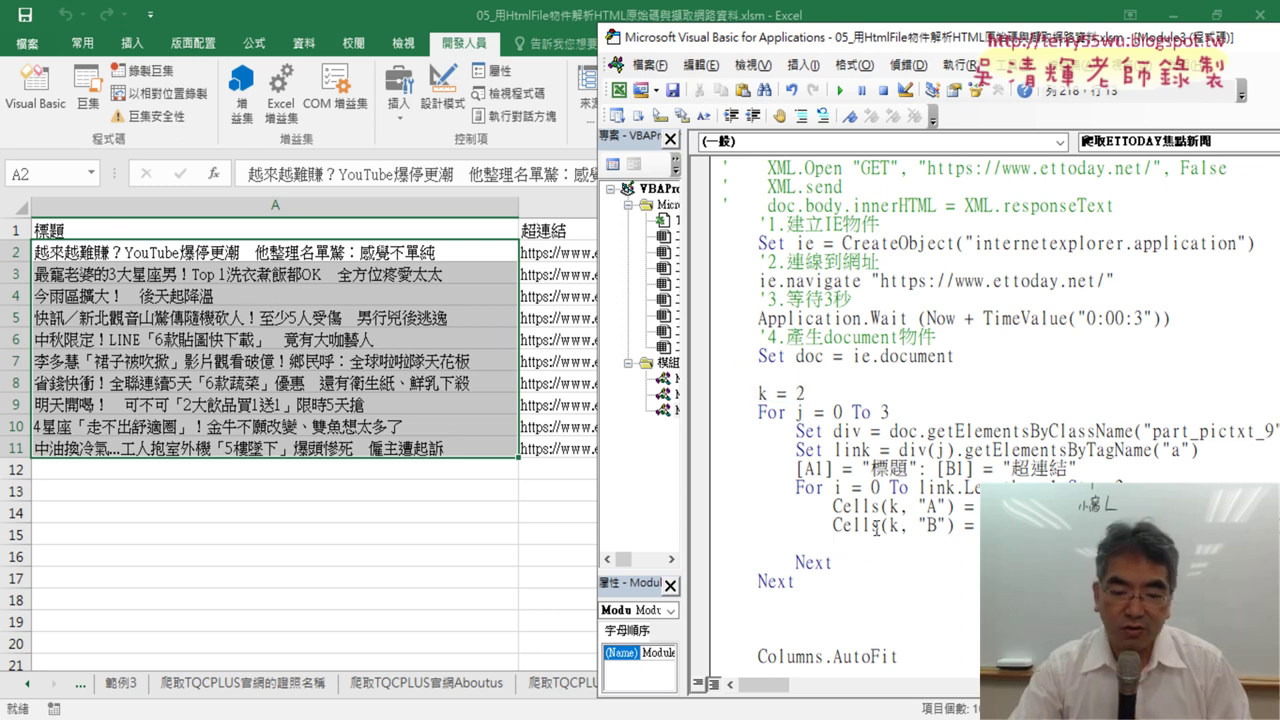
{"action": "type", "text": "k=k"}
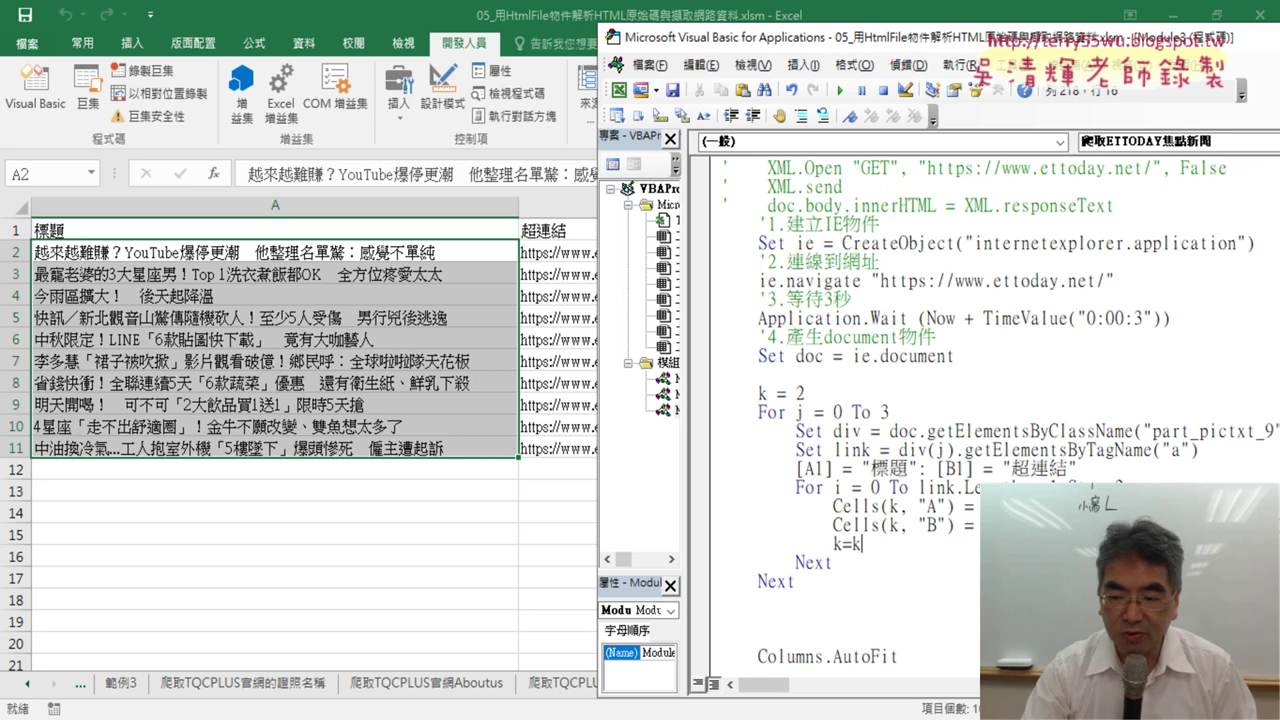
{"action": "type", "text": "+1"}
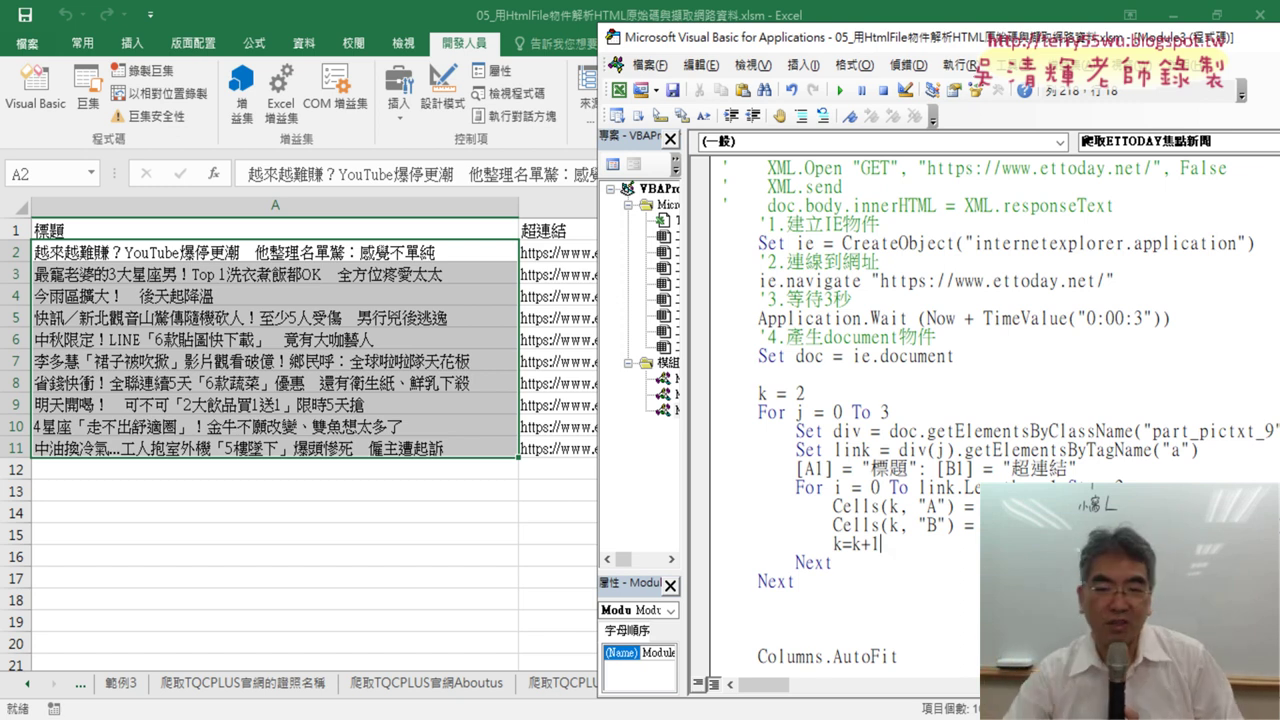
{"action": "left_click", "coordinate": [932, 633]}
{"action": "left_click", "coordinate": [938, 469]}
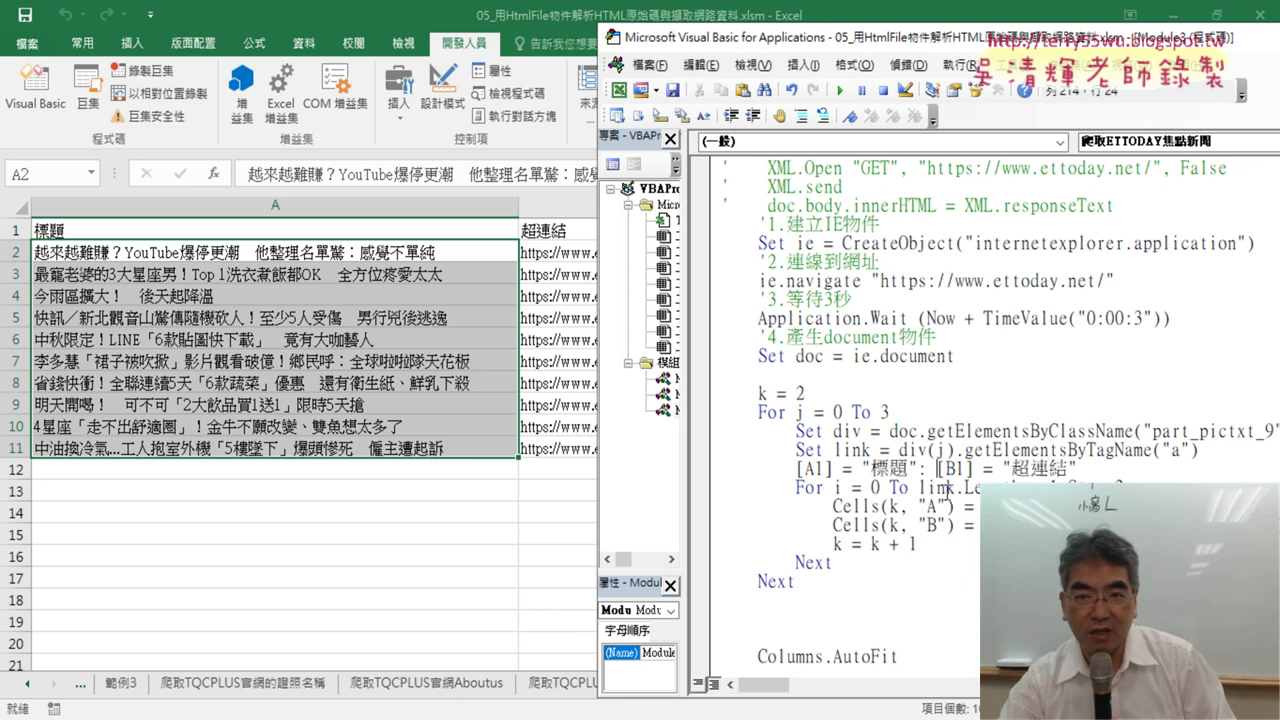
{"action": "left_click", "coordinate": [840, 90]}
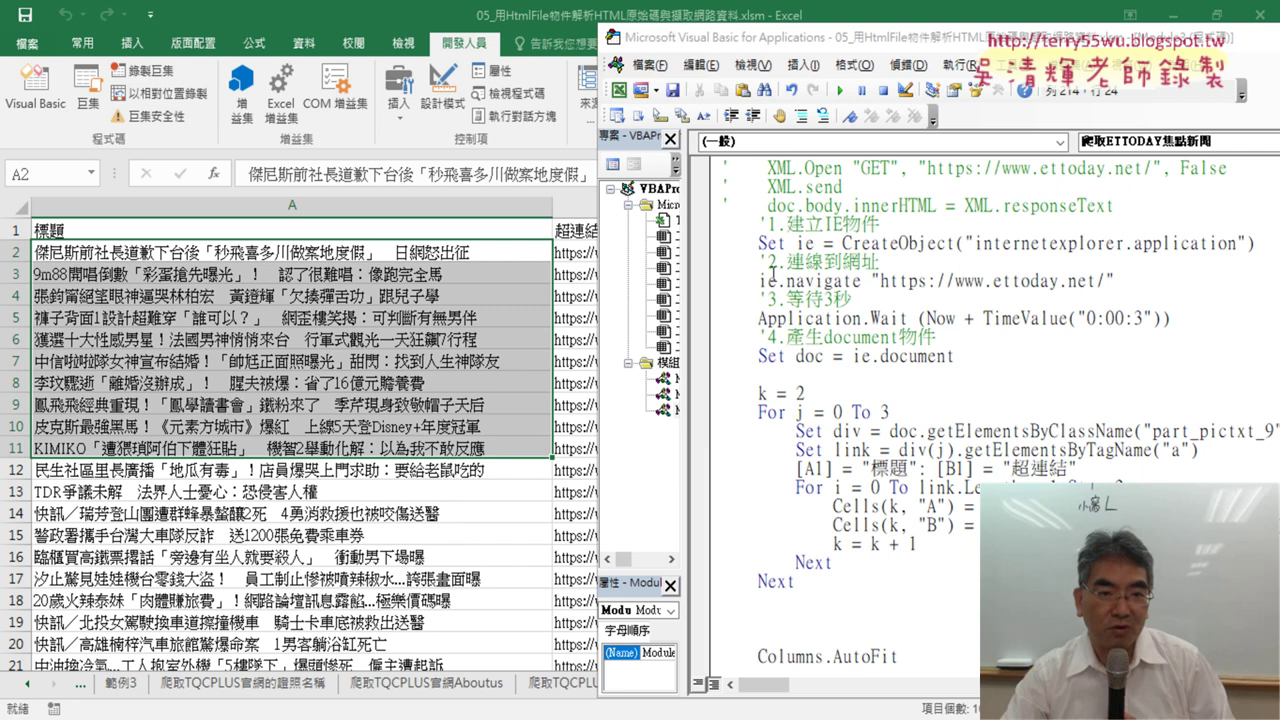
{"action": "left_click", "coordinate": [390, 232]}
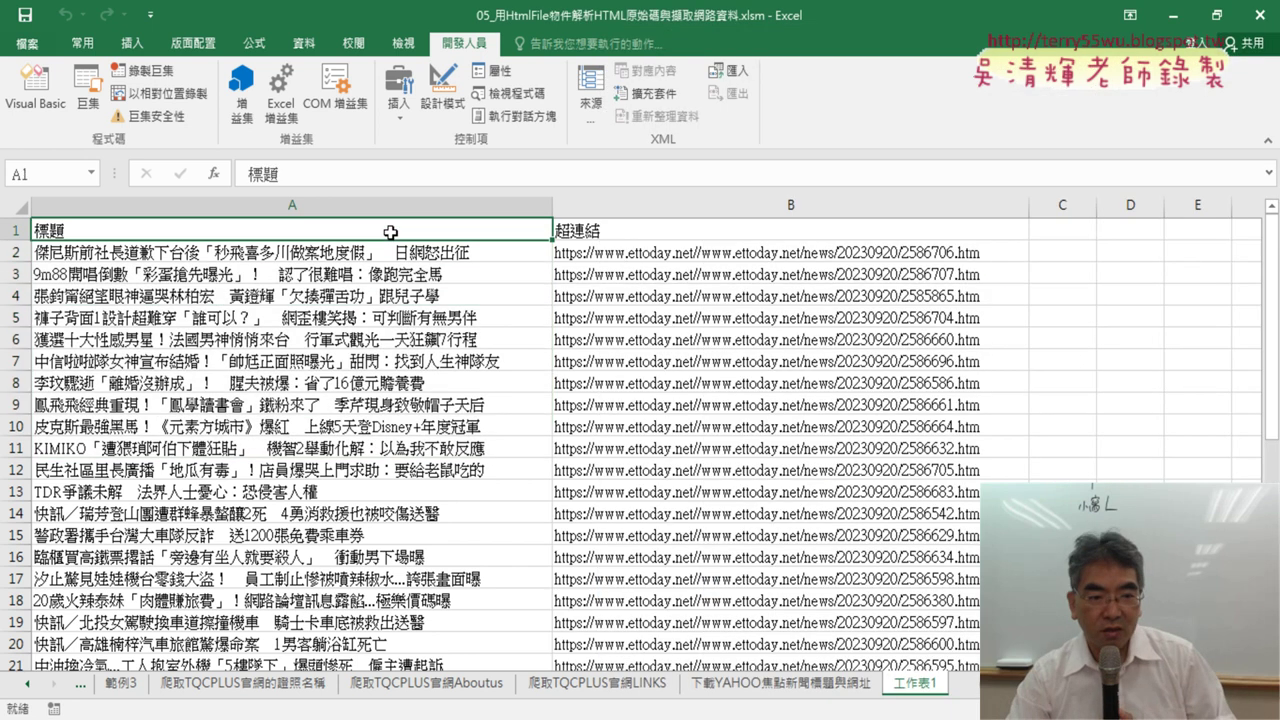
{"action": "key", "text": "ctrl+Down"}
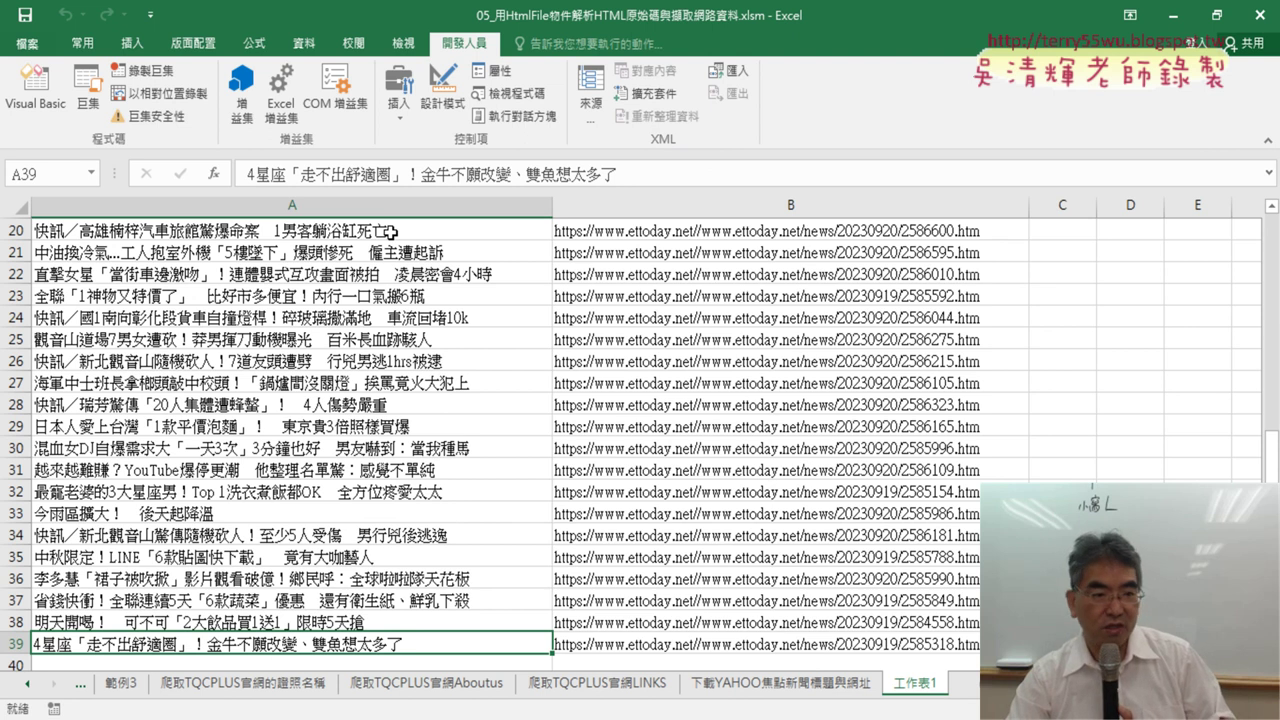
{"action": "key", "text": "ctrl+Up"}
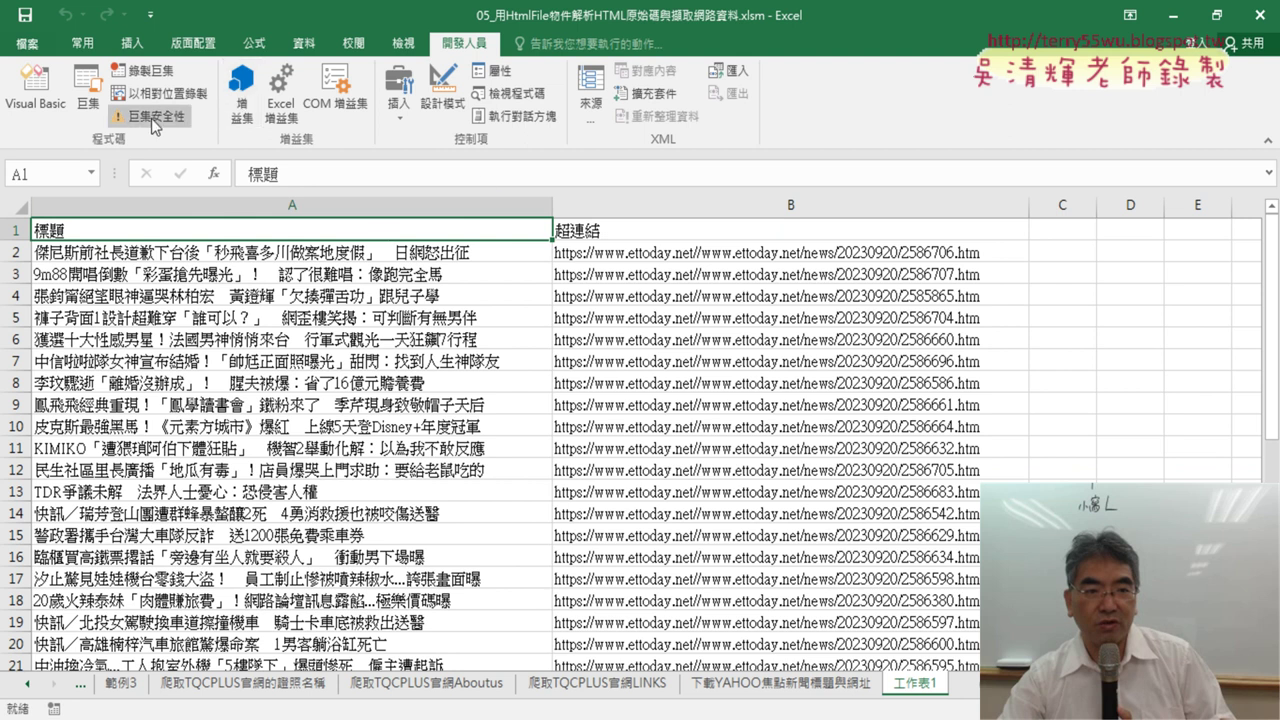
{"action": "left_click", "coordinate": [35, 90]}
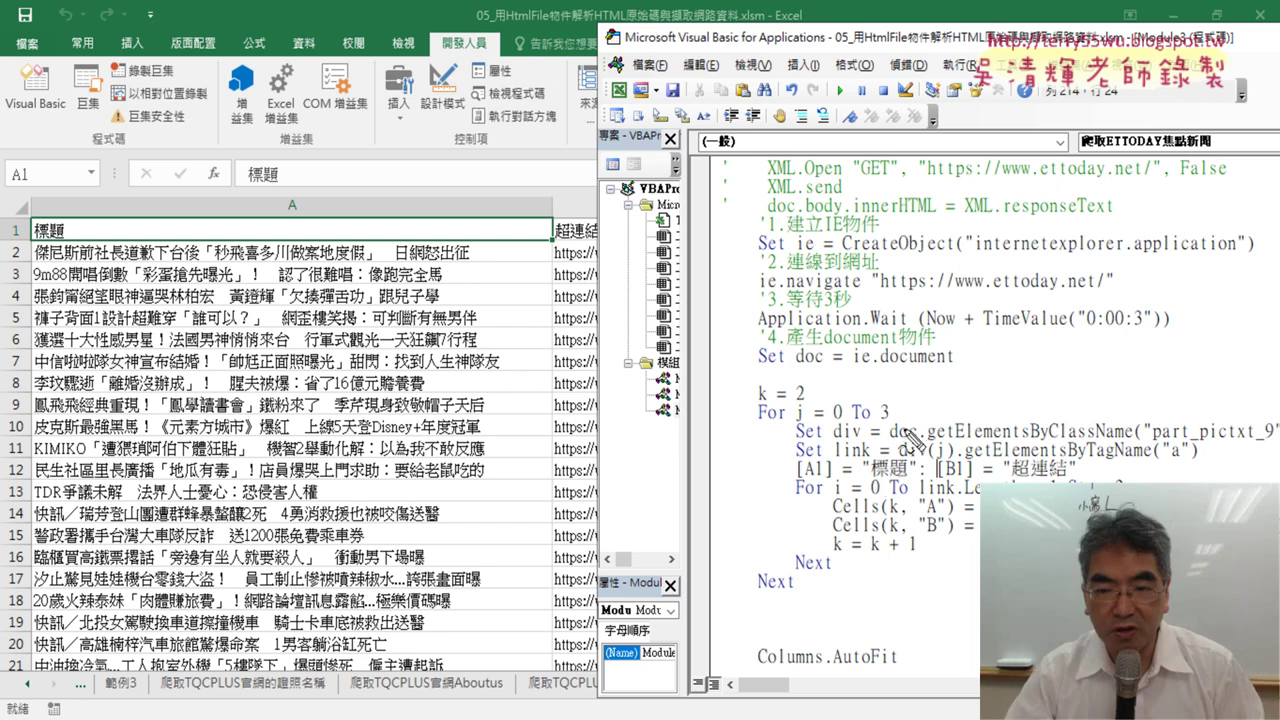
{"action": "mouse_move", "coordinate": [888, 425]}
{"action": "left_mouse_down"}
{"action": "mouse_move", "coordinate": [760, 425]}
{"action": "mouse_move", "coordinate": [883, 422]}
{"action": "left_mouse_up"}
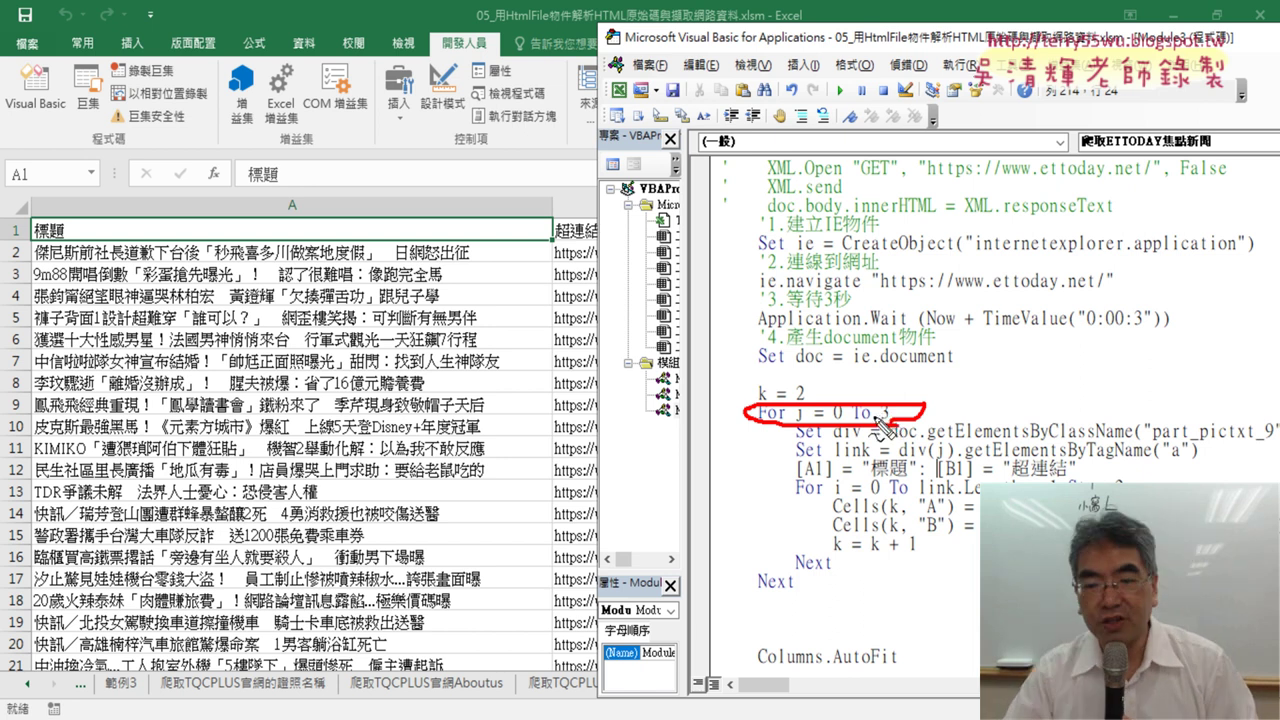
{"action": "left_click_drag", "start_coordinate": [795, 589], "coordinate": [752, 572]}
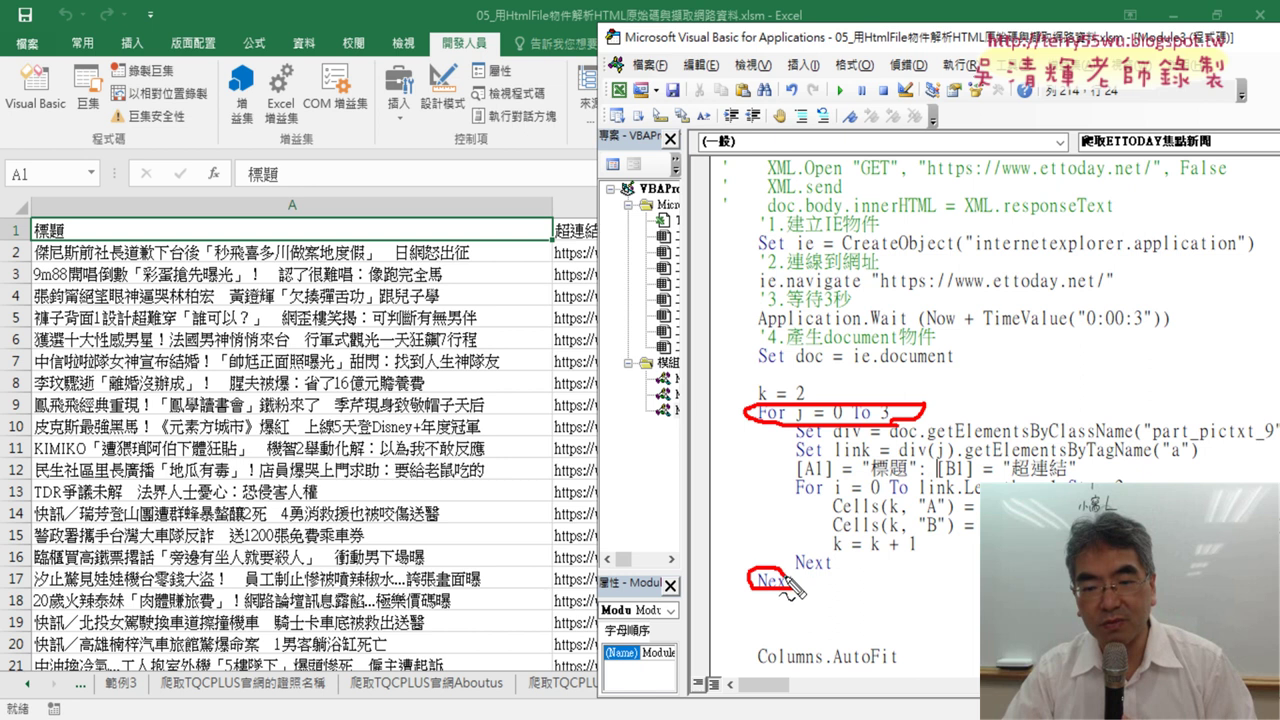
{"action": "mouse_move", "coordinate": [780, 625]}
{"action": "left_mouse_down"}
{"action": "mouse_move", "coordinate": [745, 508]}
{"action": "mouse_move", "coordinate": [786, 497]}
{"action": "mouse_move", "coordinate": [760, 522]}
{"action": "left_mouse_up"}
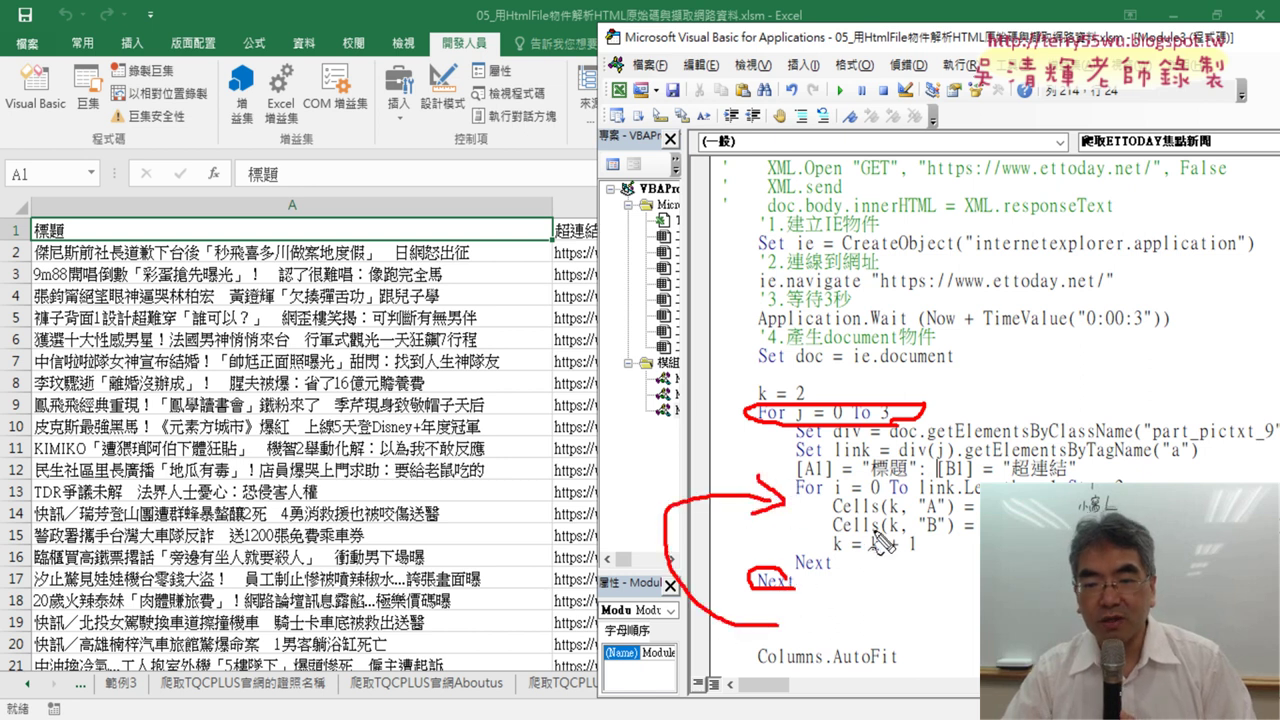
{"action": "left_click_drag", "start_coordinate": [893, 516], "coordinate": [893, 529]}
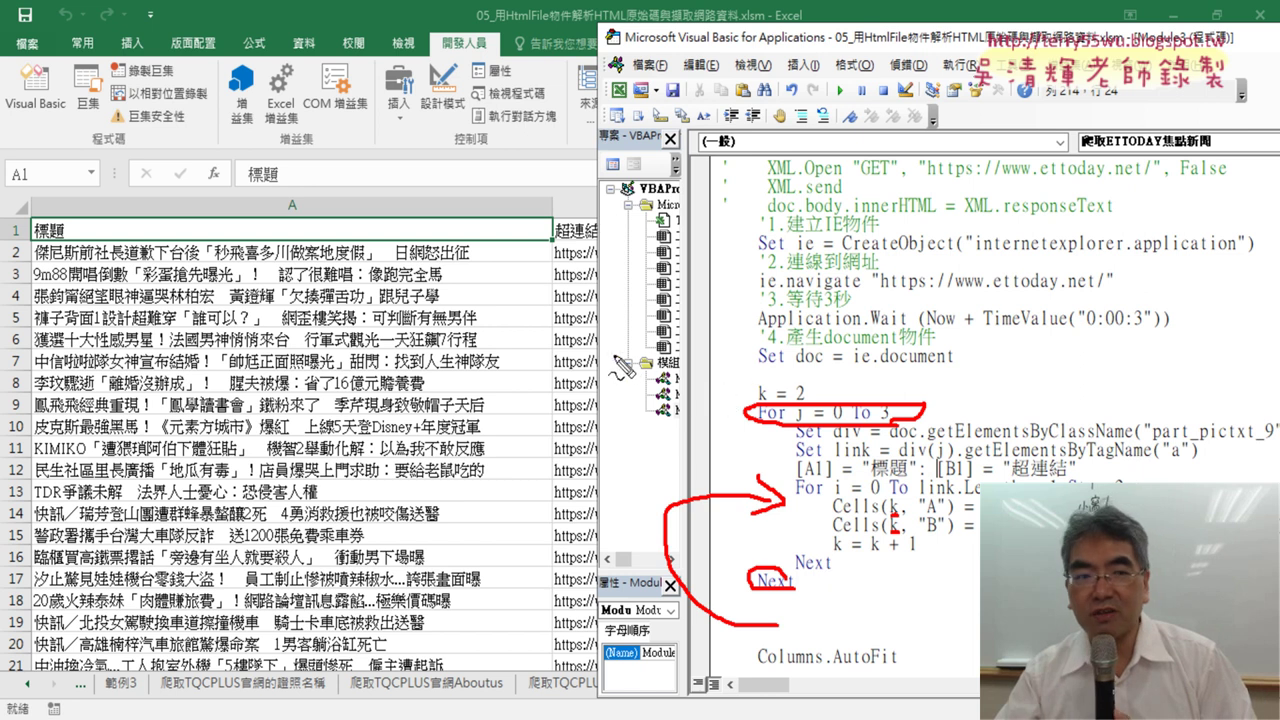
{"action": "mouse_move", "coordinate": [22, 243]}
{"action": "left_mouse_down"}
{"action": "mouse_move", "coordinate": [14, 262]}
{"action": "mouse_move", "coordinate": [26, 244]}
{"action": "left_mouse_up"}
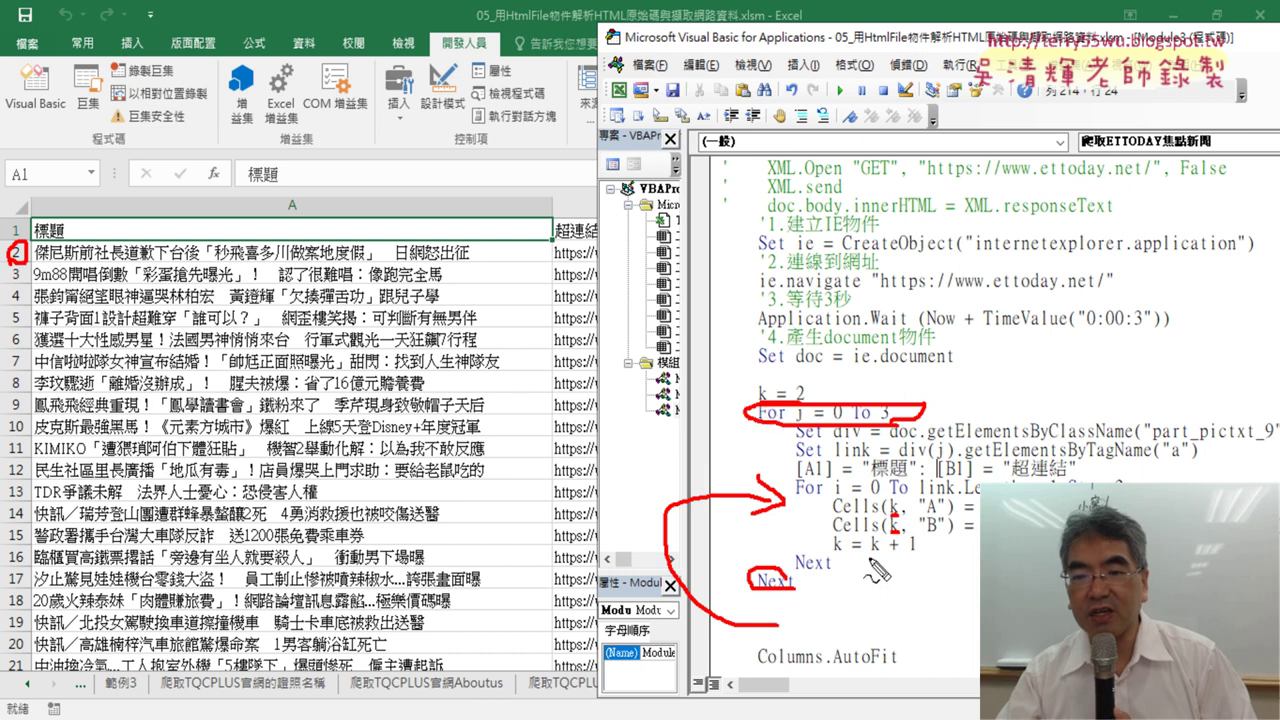
{"action": "left_click_drag", "start_coordinate": [868, 548], "coordinate": [916, 545]}
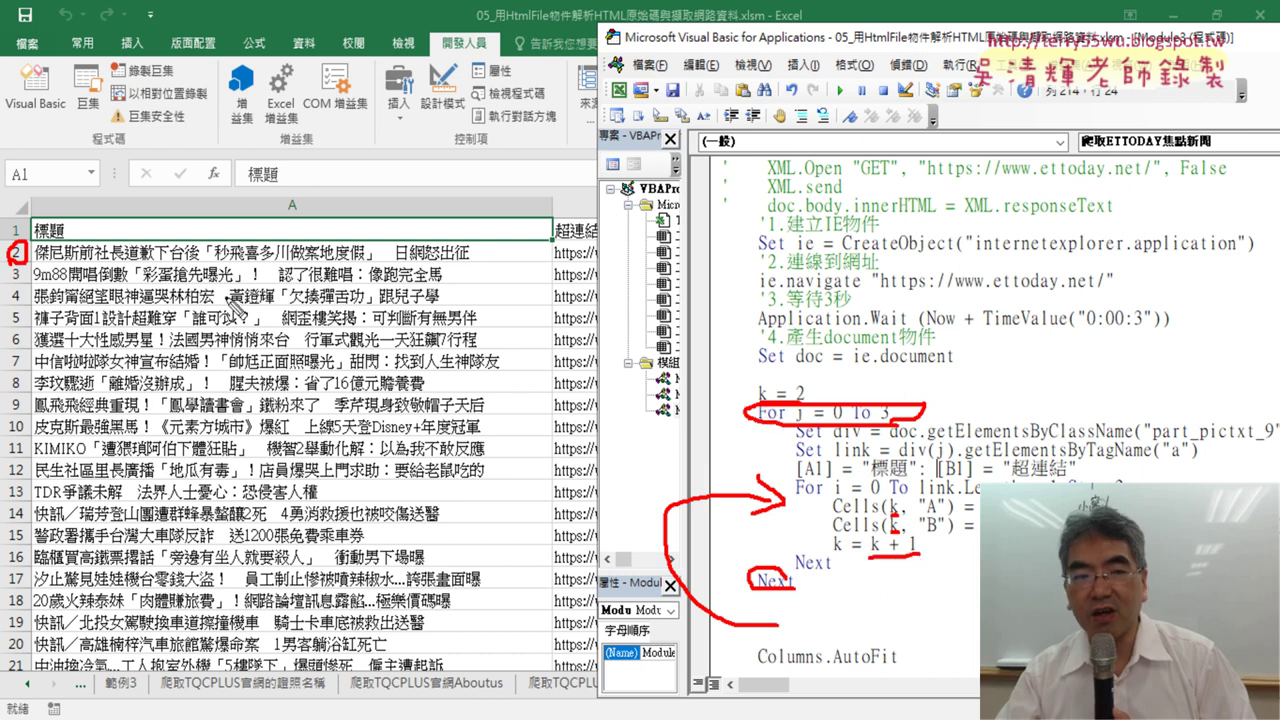
{"action": "left_click_drag", "start_coordinate": [20, 265], "coordinate": [18, 287]}
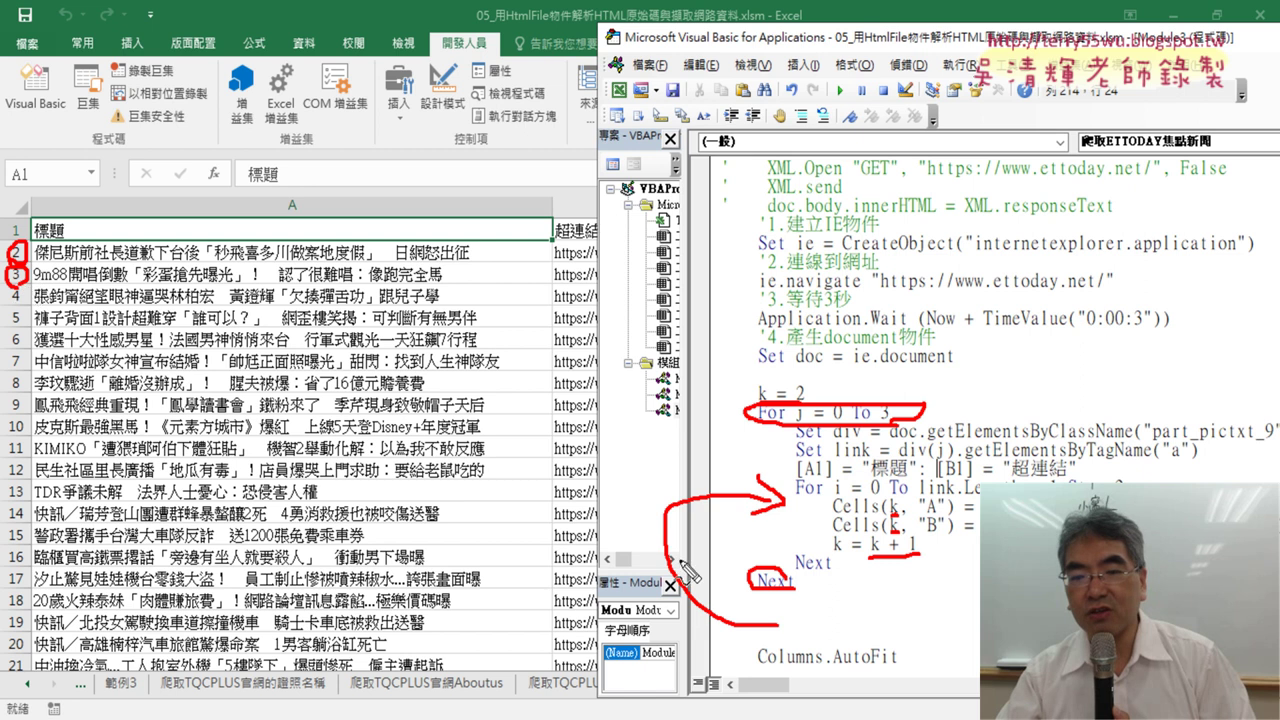
{"action": "mouse_move", "coordinate": [892, 556]}
{"action": "left_mouse_down"}
{"action": "mouse_move", "coordinate": [866, 588]}
{"action": "mouse_move", "coordinate": [840, 545]}
{"action": "mouse_move", "coordinate": [852, 560]}
{"action": "left_mouse_up"}
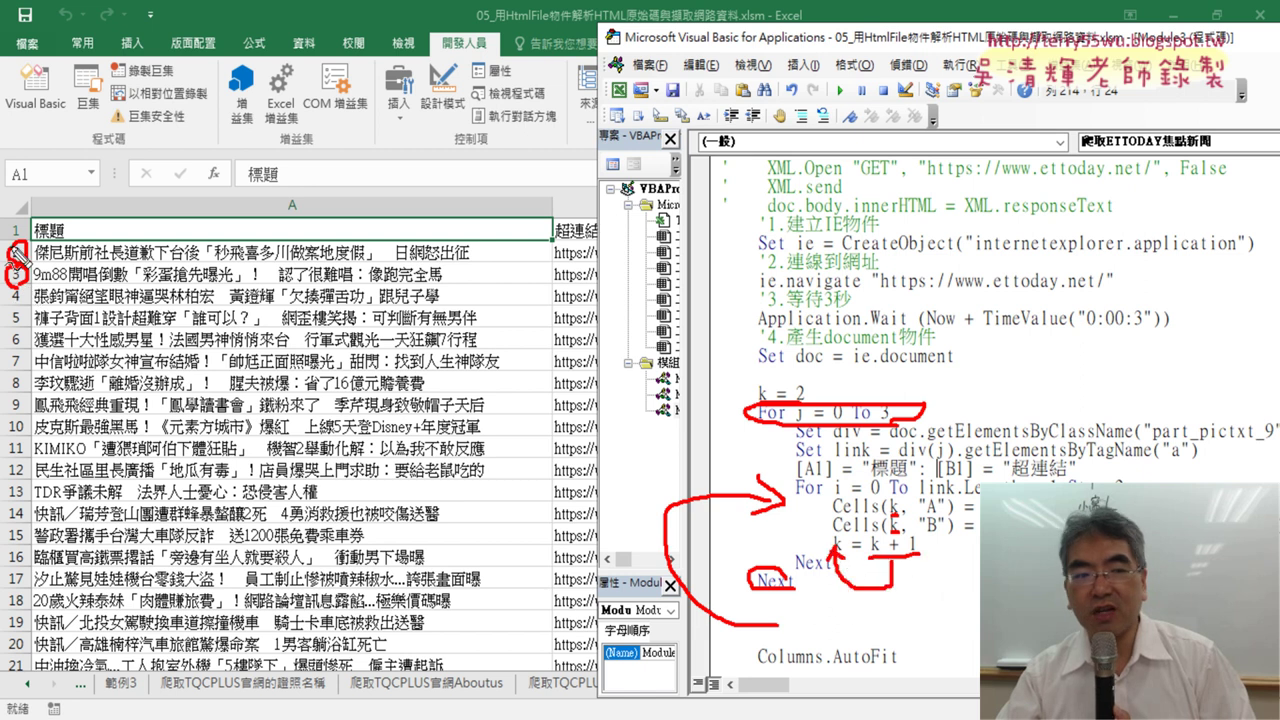
{"action": "left_click_drag", "start_coordinate": [22, 285], "coordinate": [22, 268]}
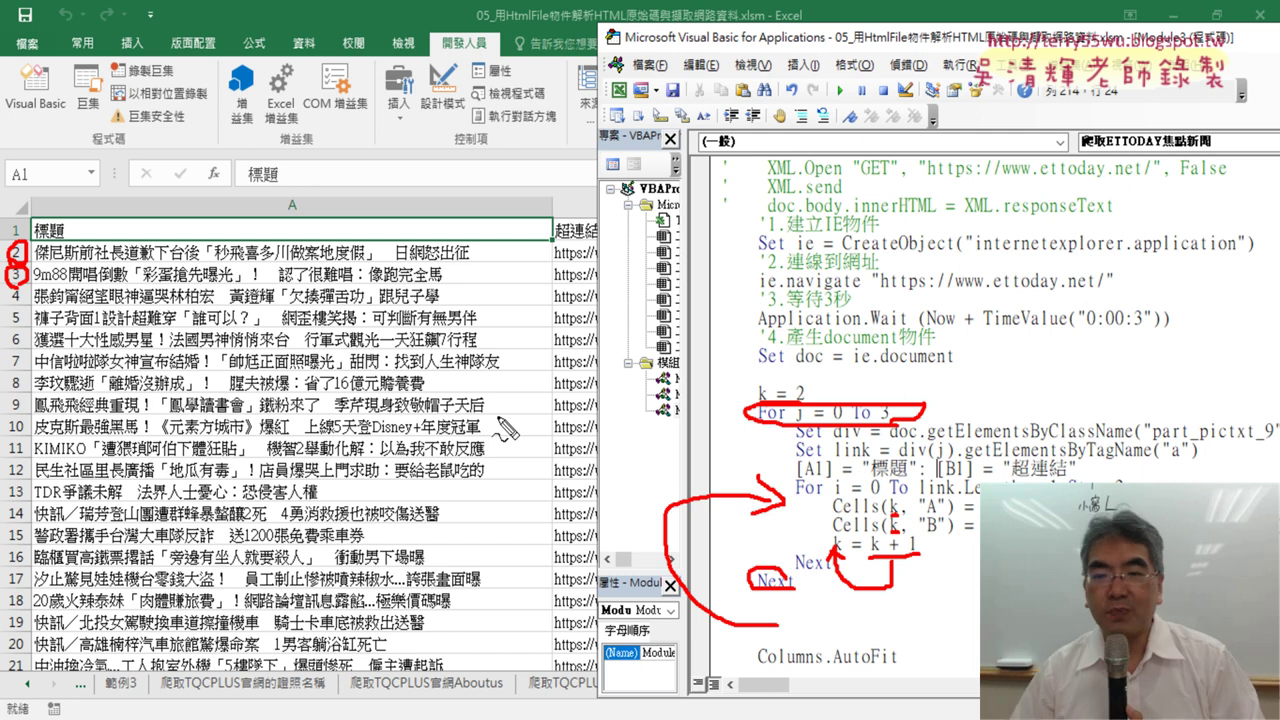
{"action": "key", "text": "Escape"}
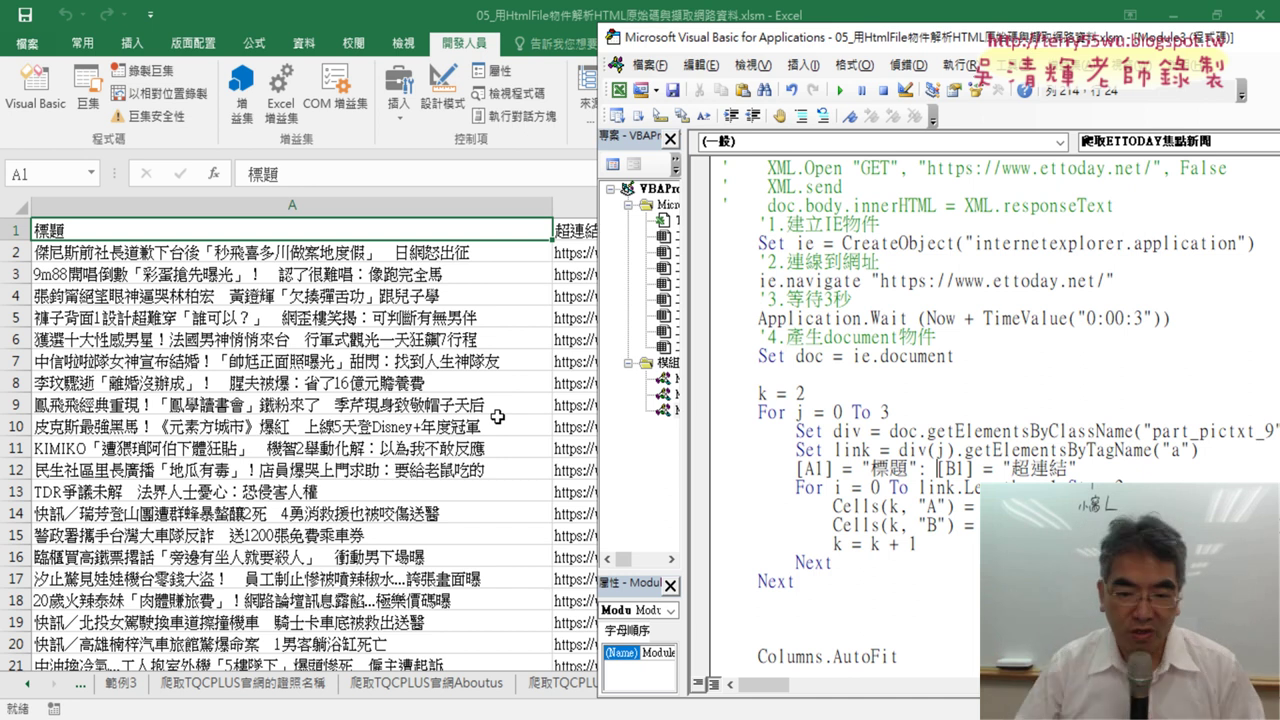
{"action": "key", "text": "F5"}
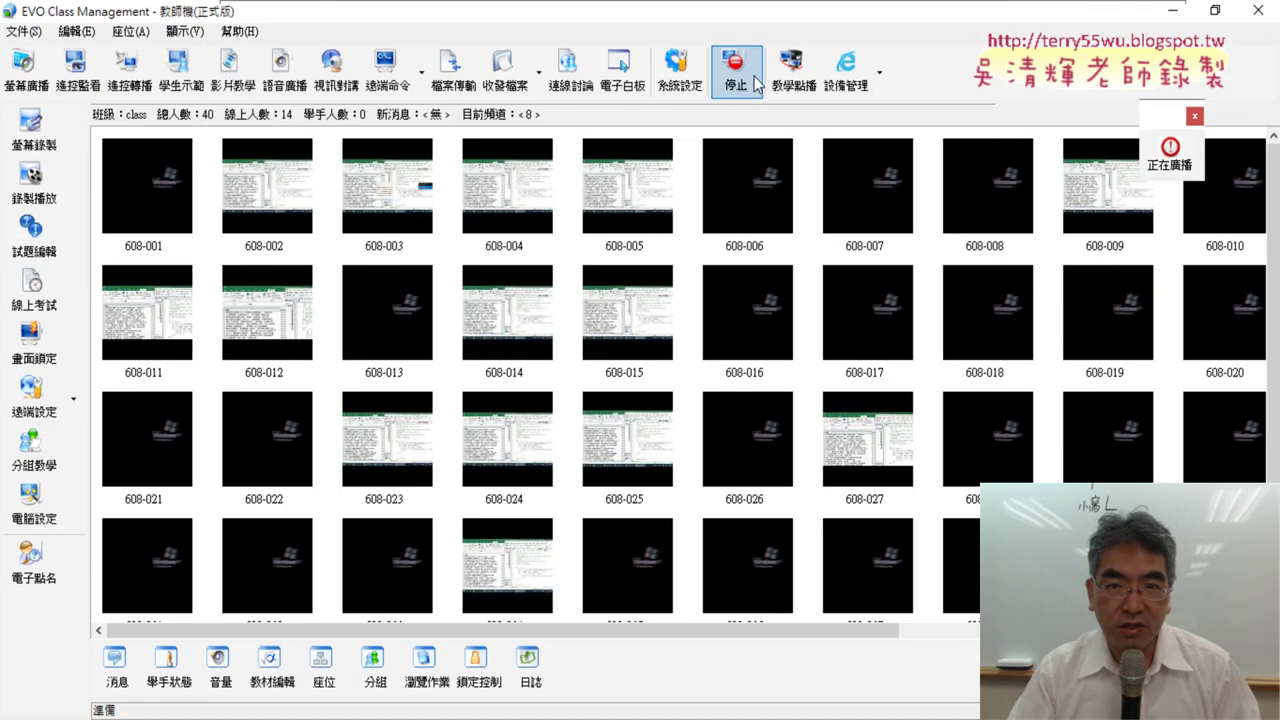
Step: Click 停止 on the EVO Class Management toolbar to end the teacher screen broadcast
{"action": "left_click", "coordinate": [730, 78]}
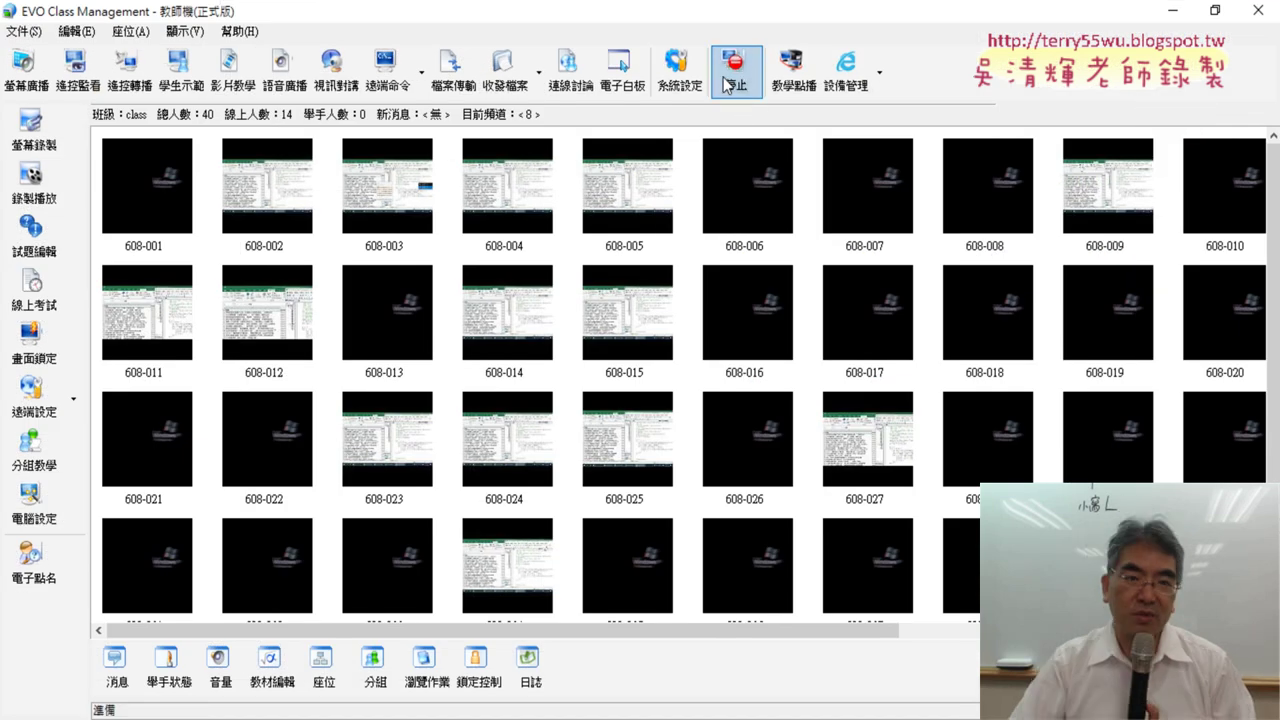